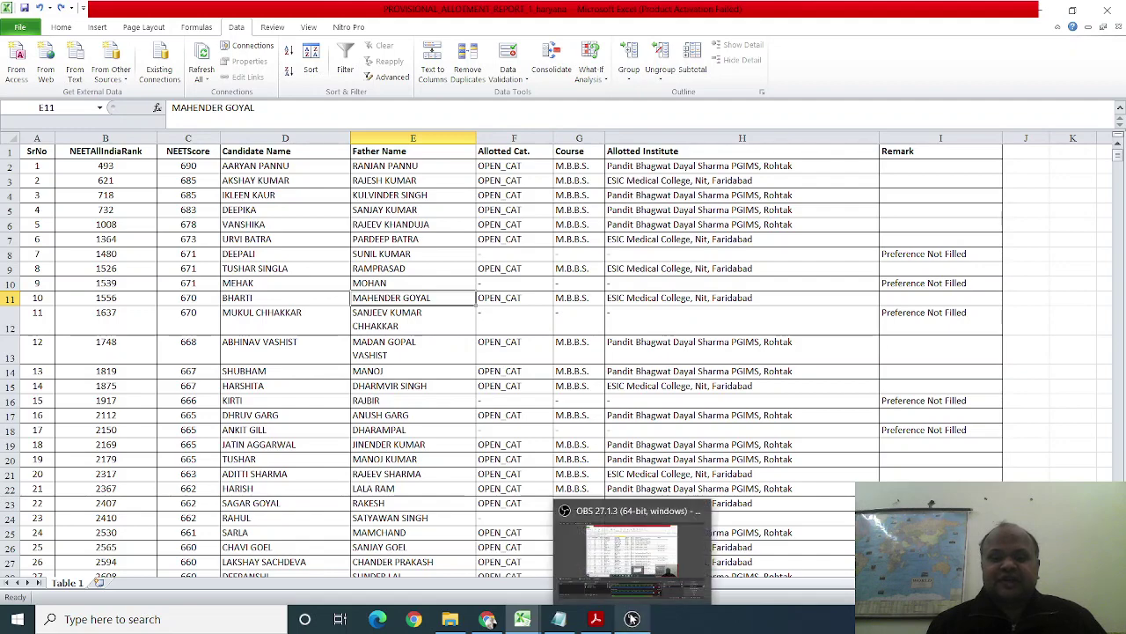
pyautogui.click(632, 619)
pyautogui.click(632, 619)
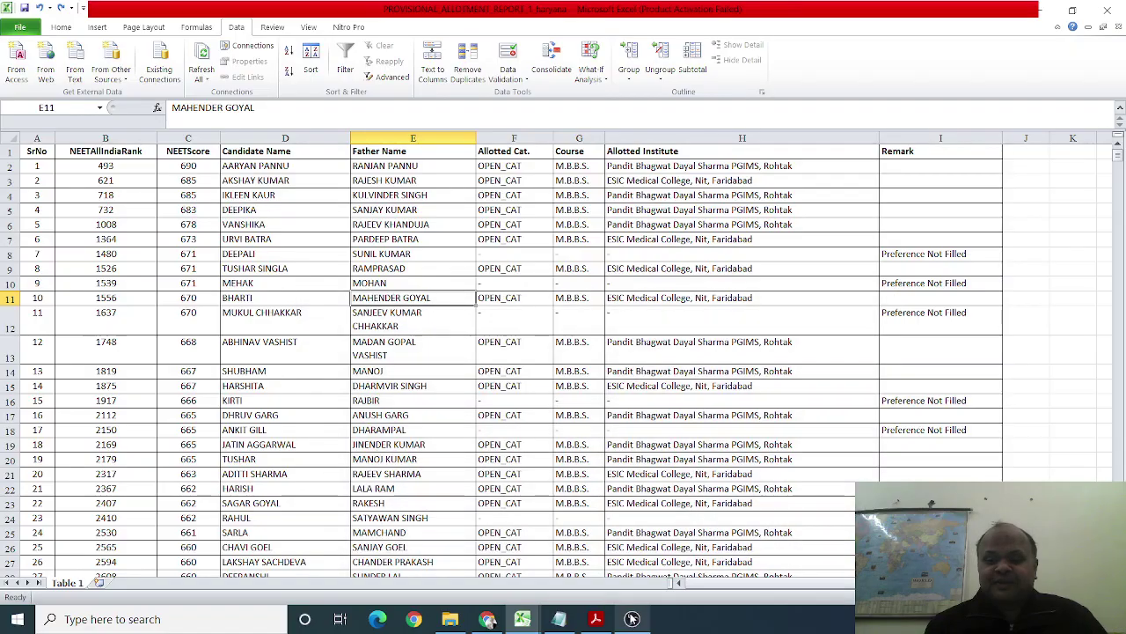
pyautogui.click(632, 619)
pyautogui.click(632, 618)
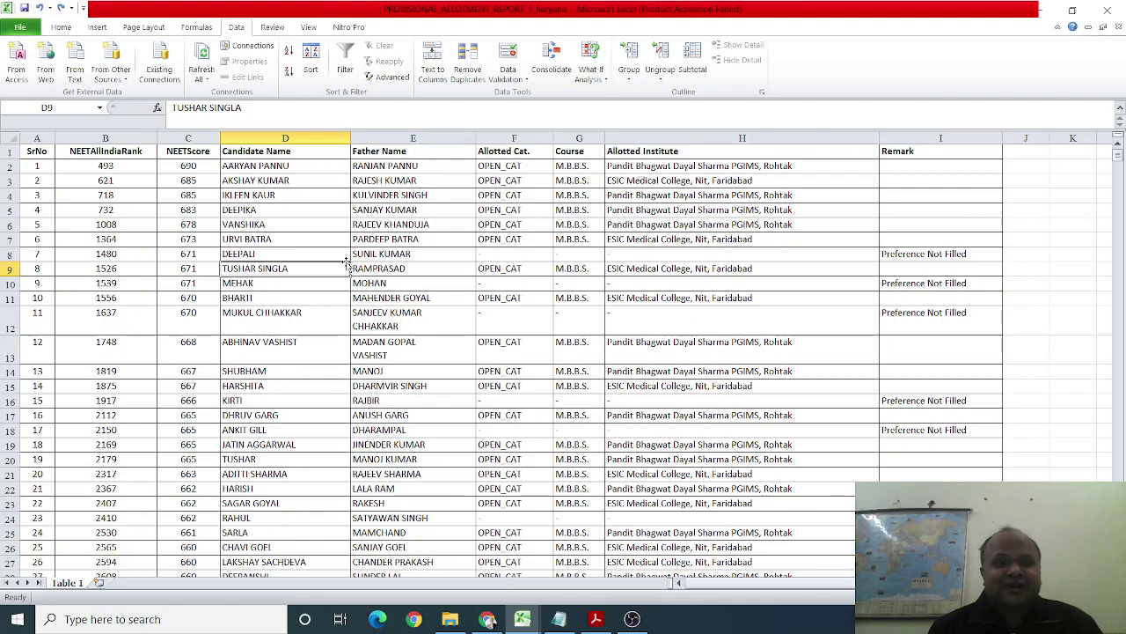
pyautogui.click(244, 191)
pyautogui.click(262, 283)
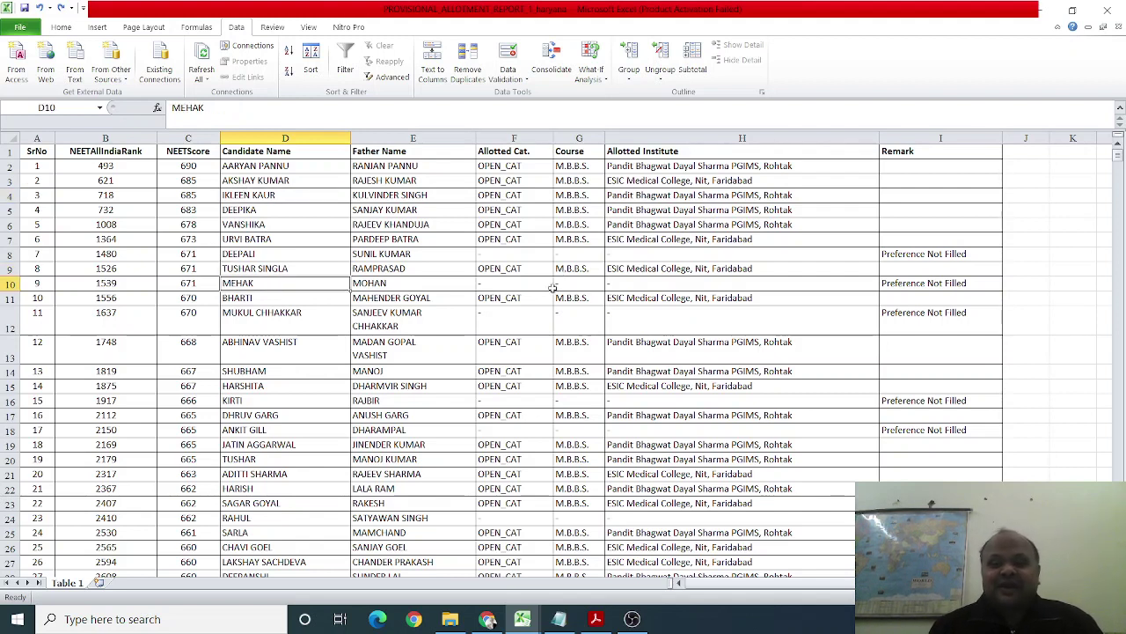
# Consult the Haryana R1 Analysis notes in Notepad and return to the provisional allotment spreadsheet in Excel
pyautogui.click(558, 619)
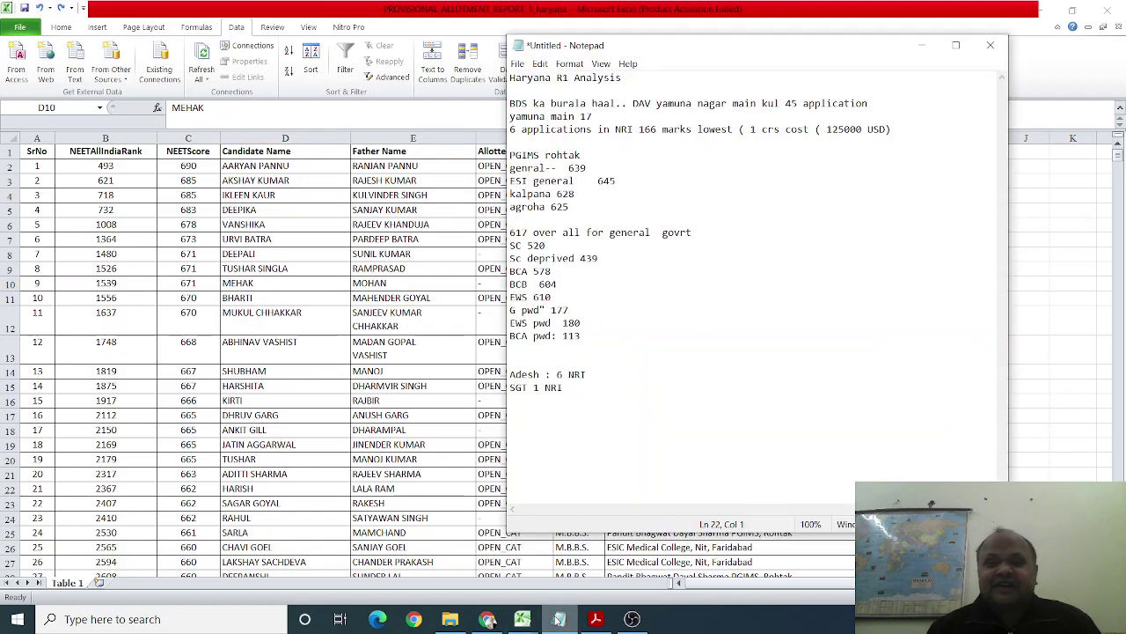
pyautogui.click(558, 619)
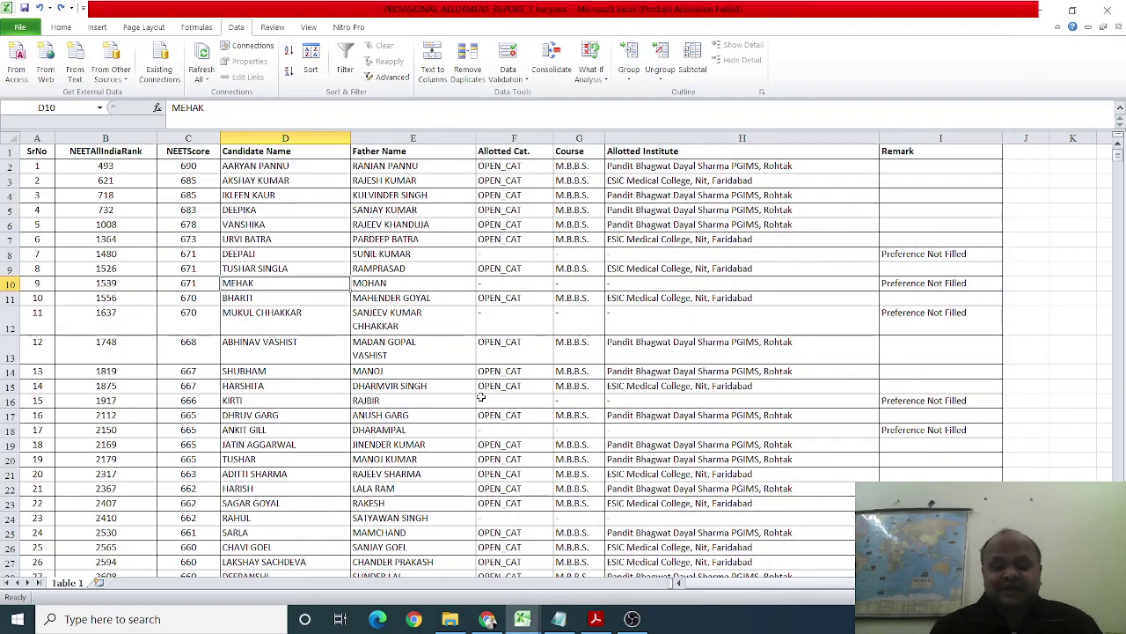
pyautogui.click(425, 271)
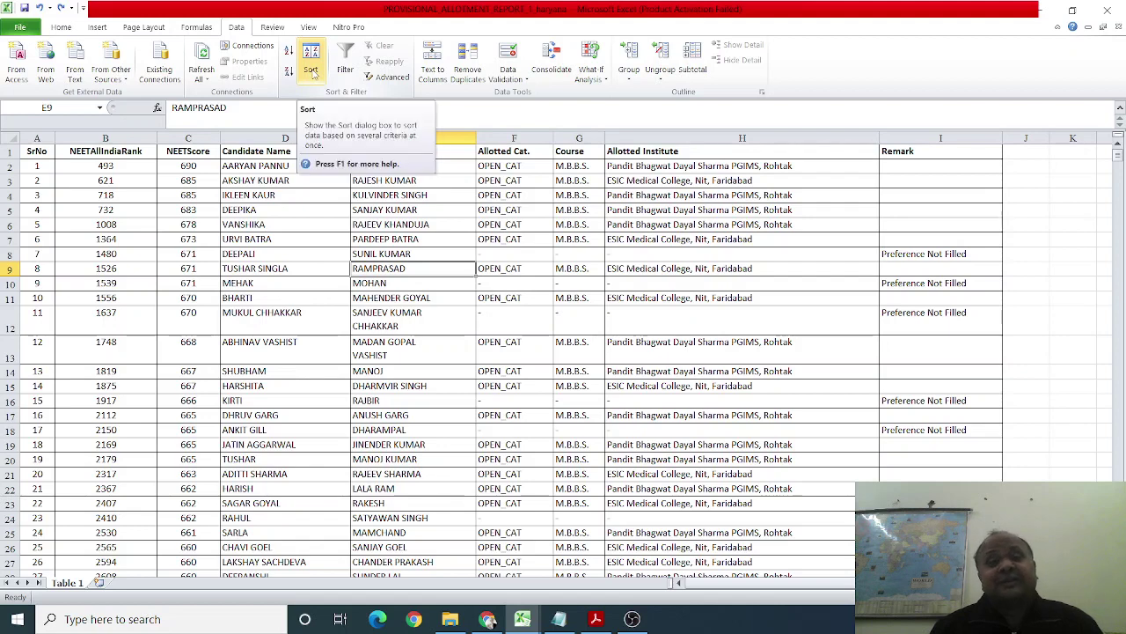
# Turn on filtering for the allotment table and show only B.D.S. entries in the Course column
pyautogui.click(358, 280)
pyautogui.click(297, 227)
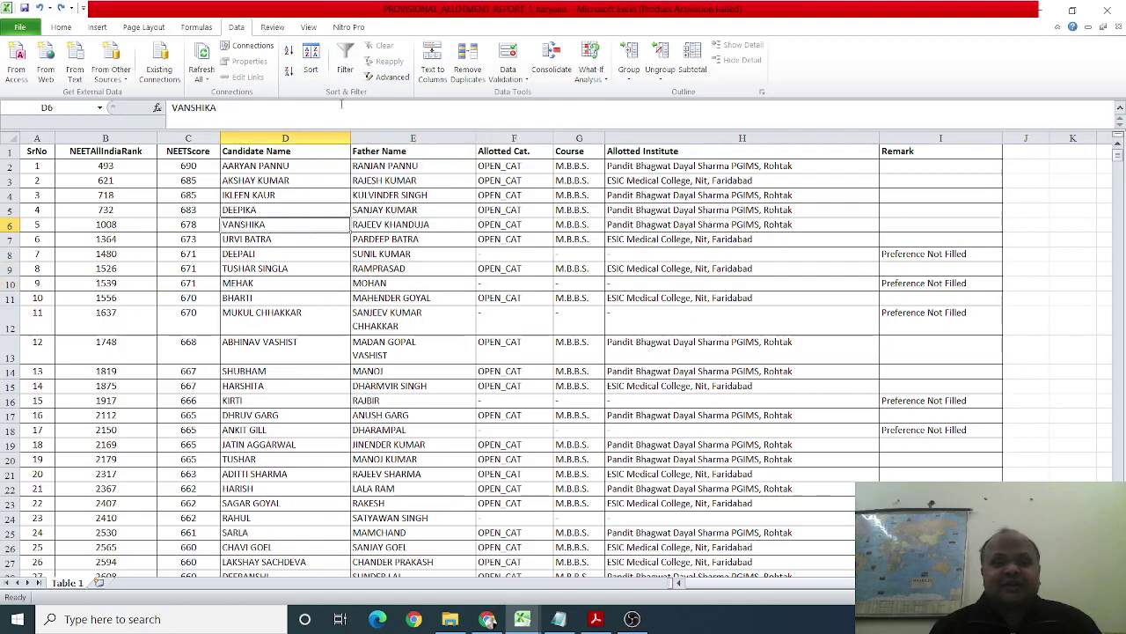
pyautogui.click(347, 76)
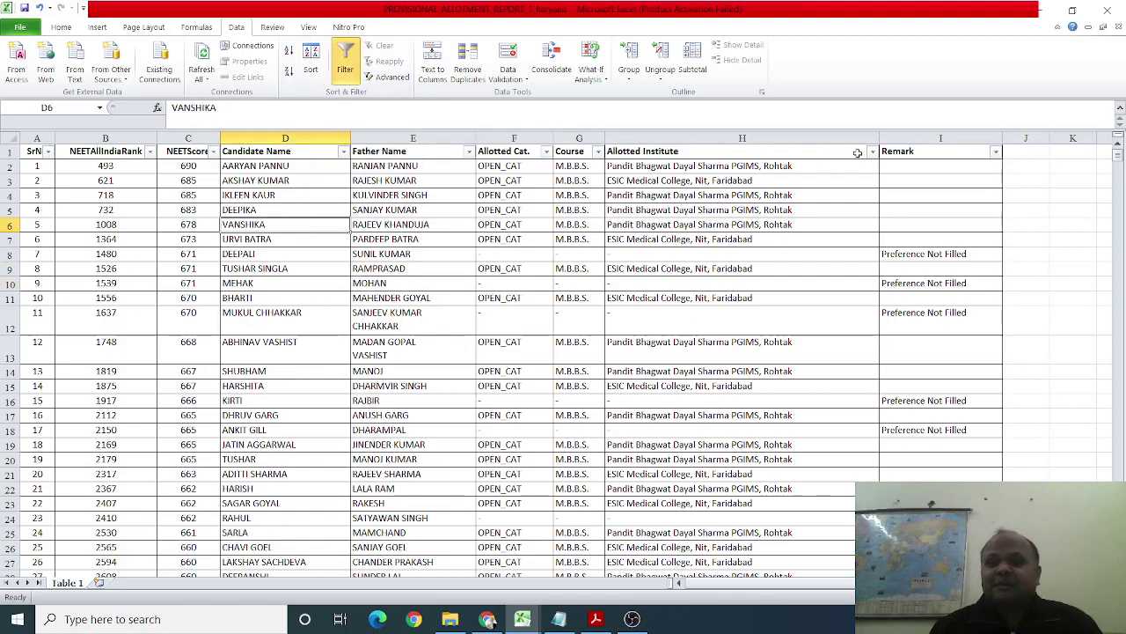
pyautogui.click(871, 155)
pyautogui.press('Escape')
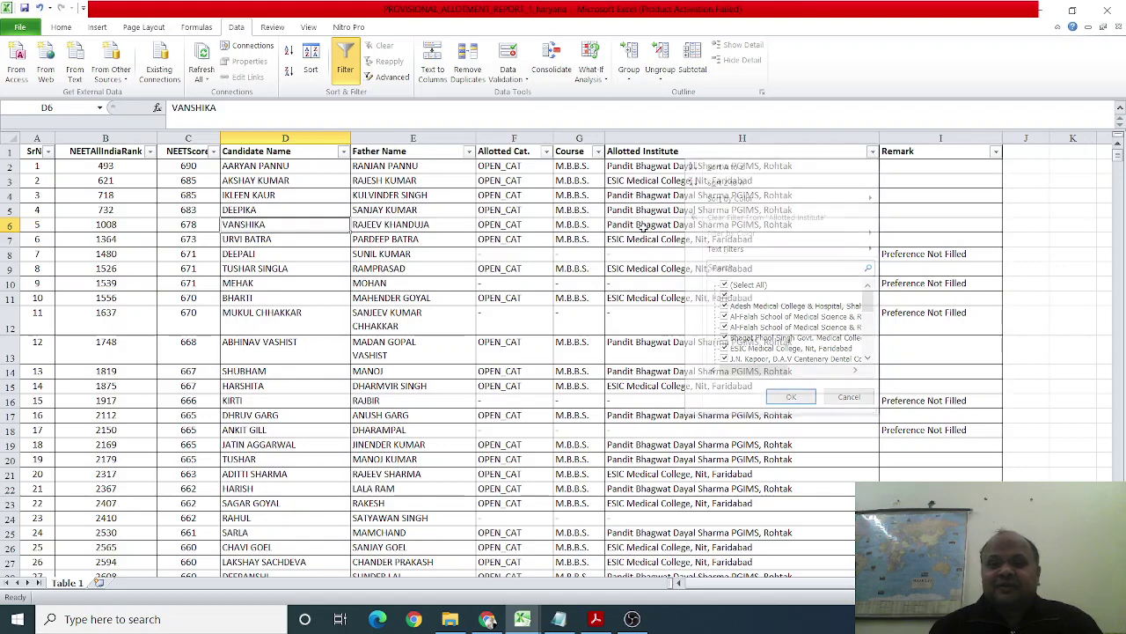
pyautogui.click(598, 153)
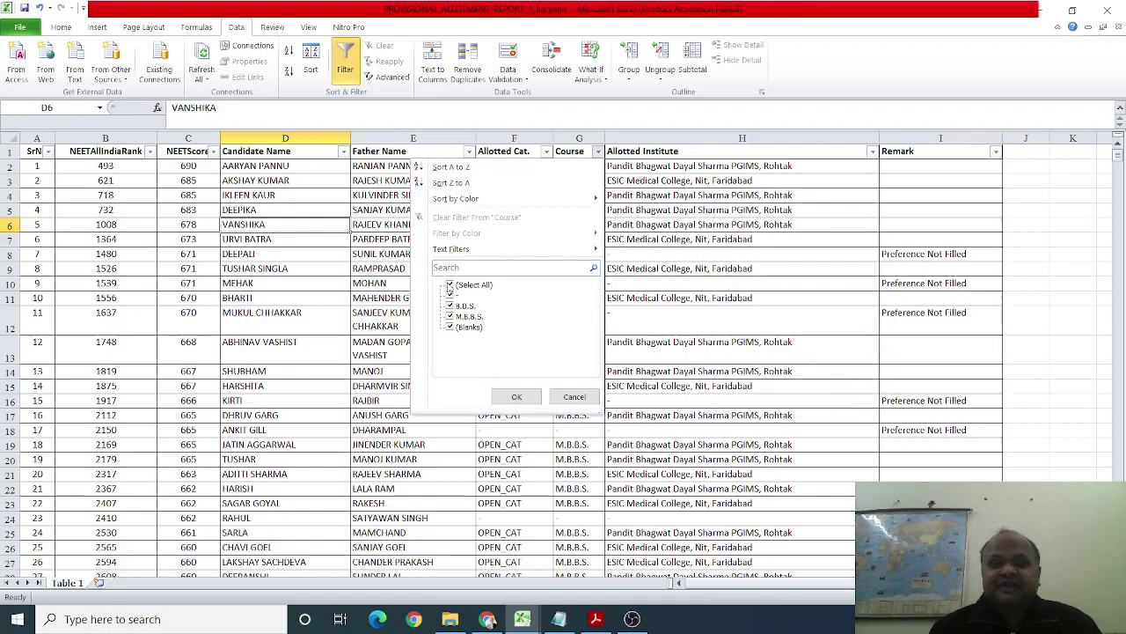
pyautogui.click(449, 285)
pyautogui.click(450, 306)
pyautogui.click(516, 397)
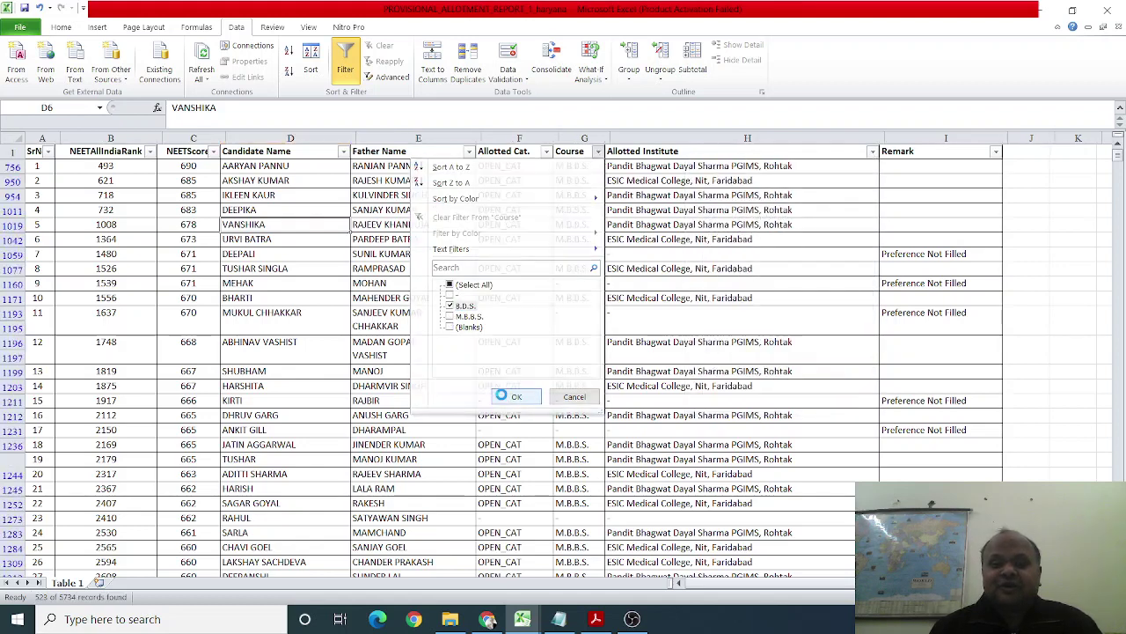
# Filter Allotted Institute to show only J.N. Kapoor, D.A.V Centenary Dental College, Yamunanagar
pyautogui.click(877, 151)
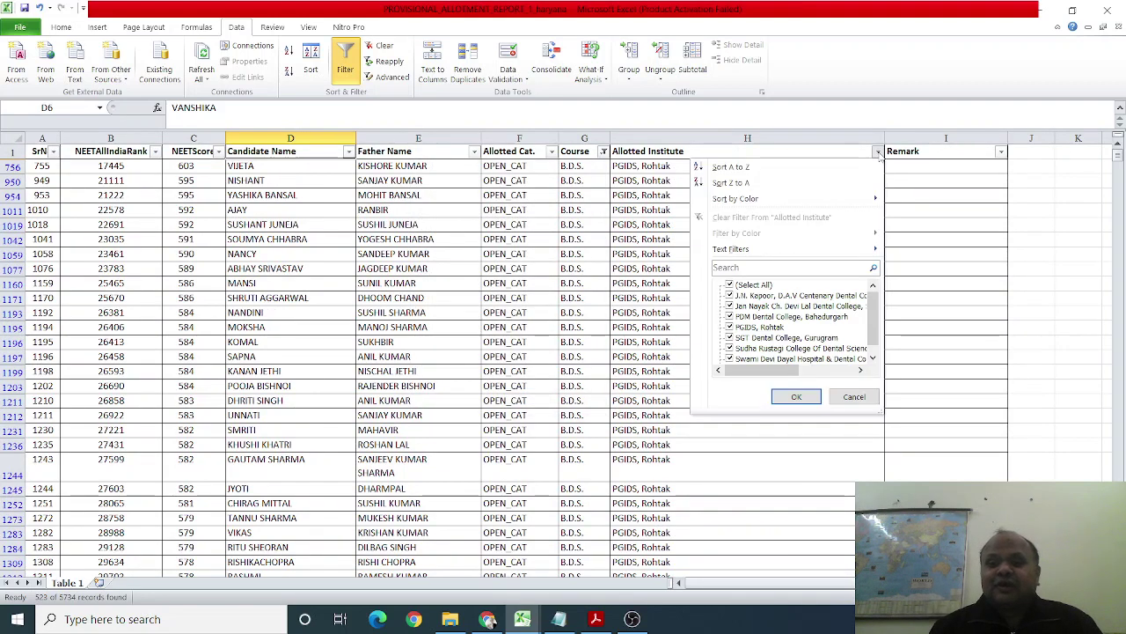
pyautogui.click(730, 285)
pyautogui.click(729, 296)
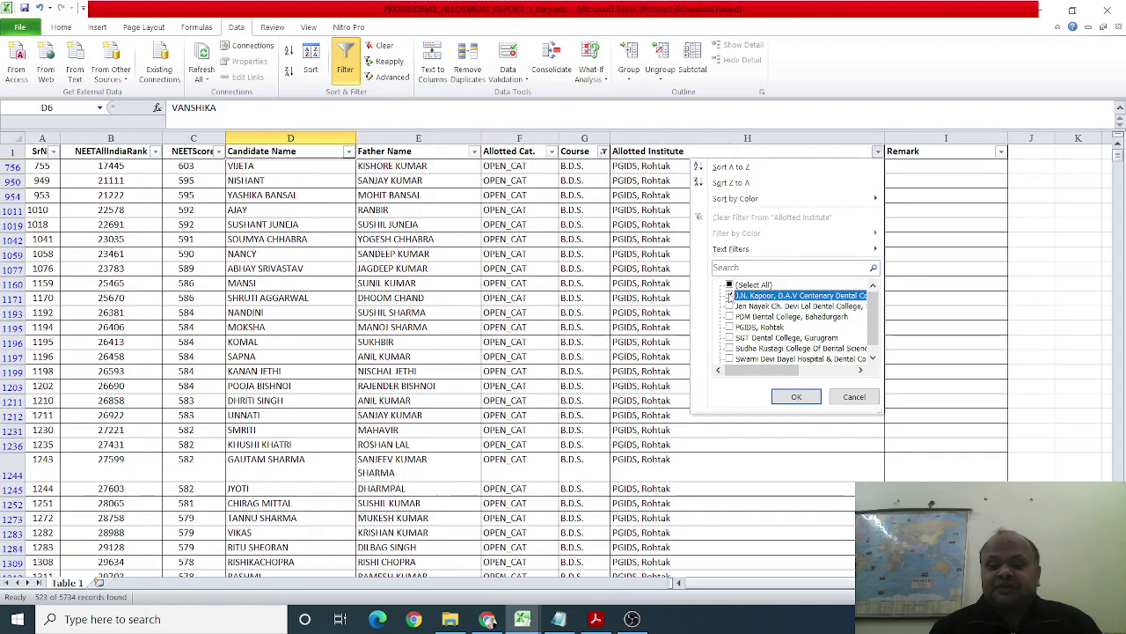
pyautogui.click(787, 397)
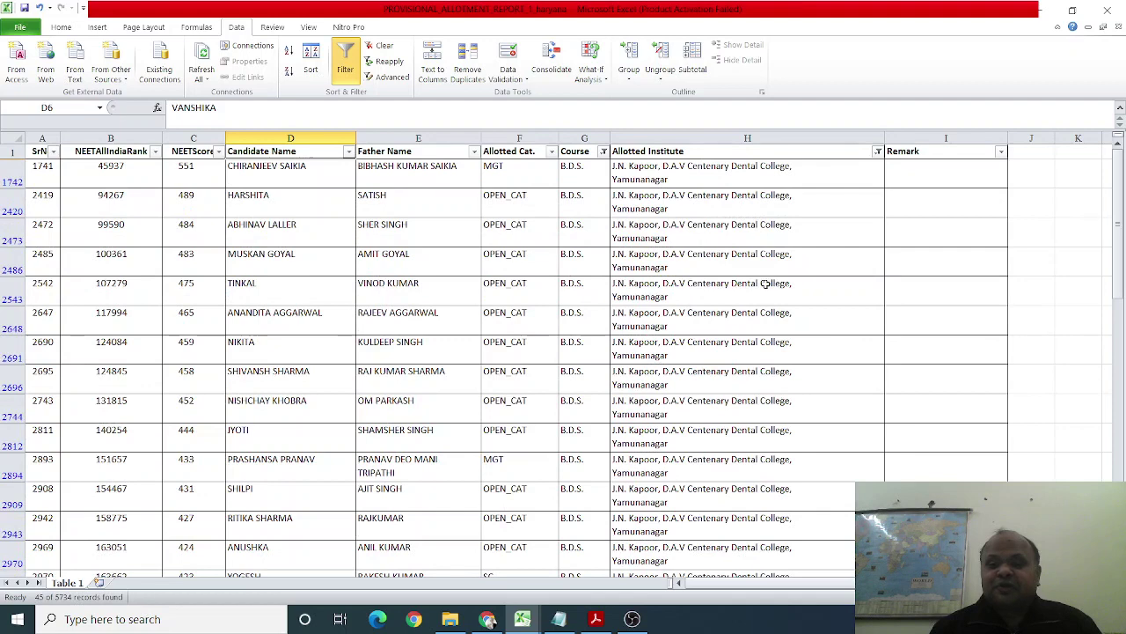
# Go through the J.N. Kapoor college rows by extending a selection down the Allotted Institute column, and return to the header row
pyautogui.click(707, 210)
pyautogui.press('Up')
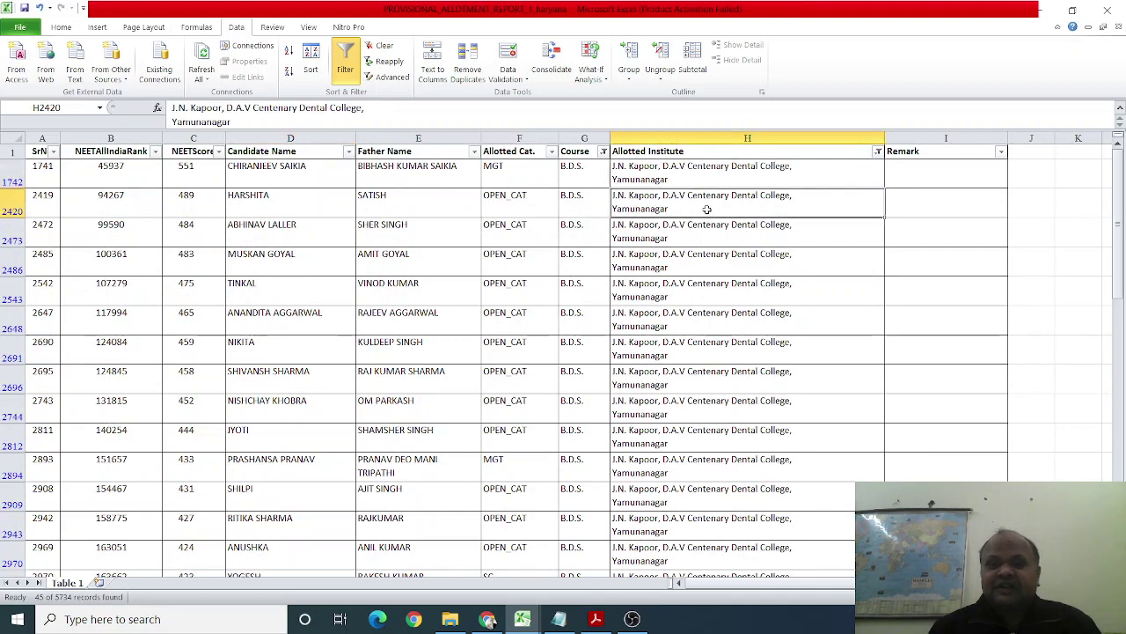
pyautogui.hotkey('shift', 'Down')
pyautogui.hotkey('shift', 'Down')
pyautogui.hotkey('shift', 'Down')
pyautogui.hotkey('shift', 'Down')
pyautogui.hotkey('shift', 'Down')
pyautogui.hotkey('shift', 'Down')
pyautogui.hotkey('shift', 'Down')
pyautogui.hotkey('shift', 'Down')
pyautogui.hotkey('shift', 'Down')
pyautogui.hotkey('shift', 'Down')
pyautogui.hotkey('shift', 'Down')
pyautogui.hotkey('shift', 'Down')
pyautogui.hotkey('shift', 'Down')
pyautogui.hotkey('shift', 'Down')
pyautogui.hotkey('shift', 'Down')
pyautogui.hotkey('shift', 'Down')
pyautogui.hotkey('shift', 'Down')
pyautogui.hotkey('shift', 'Down')
pyautogui.hotkey('shift', 'Down')
pyautogui.hotkey('shift', 'Down')
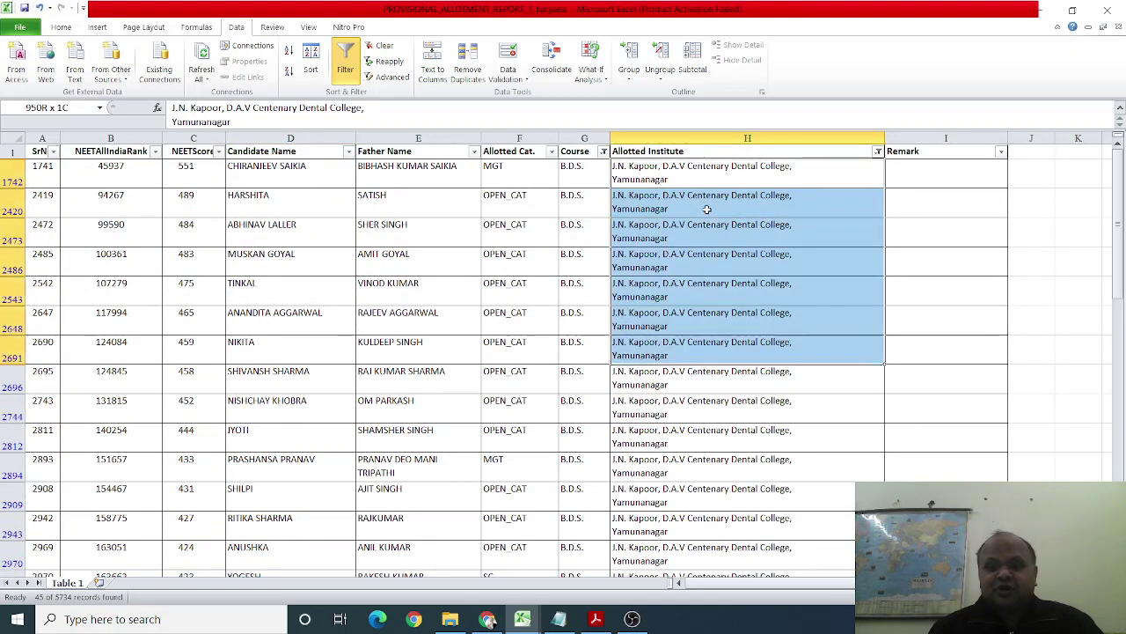
pyautogui.hotkey('shift', 'Down')
pyautogui.hotkey('shift', 'Down')
pyautogui.hotkey('shift', 'Down')
pyautogui.hotkey('shift', 'Down')
pyautogui.hotkey('shift', 'Down')
pyautogui.hotkey('shift', 'Down')
pyautogui.hotkey('shift', 'Down')
pyautogui.hotkey('shift', 'Down')
pyautogui.hotkey('shift', 'Down')
pyautogui.hotkey('shift', 'Down')
pyautogui.hotkey('shift', 'Down')
pyautogui.hotkey('shift', 'Down')
pyautogui.hotkey('shift', 'Down')
pyautogui.hotkey('shift', 'Down')
pyautogui.hotkey('shift', 'Down')
pyautogui.hotkey('shift', 'Down')
pyautogui.hotkey('shift', 'Down')
pyautogui.hotkey('shift', 'Down')
pyautogui.hotkey('shift', 'Down')
pyautogui.hotkey('shift', 'Down')
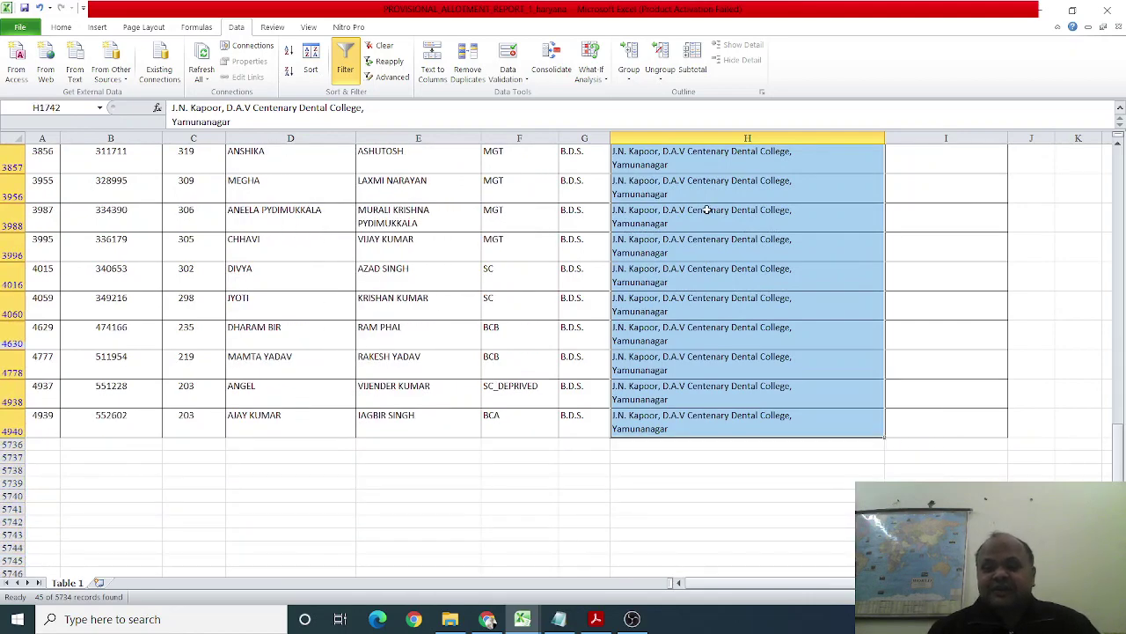
pyautogui.hotkey('ctrl', 'Home')
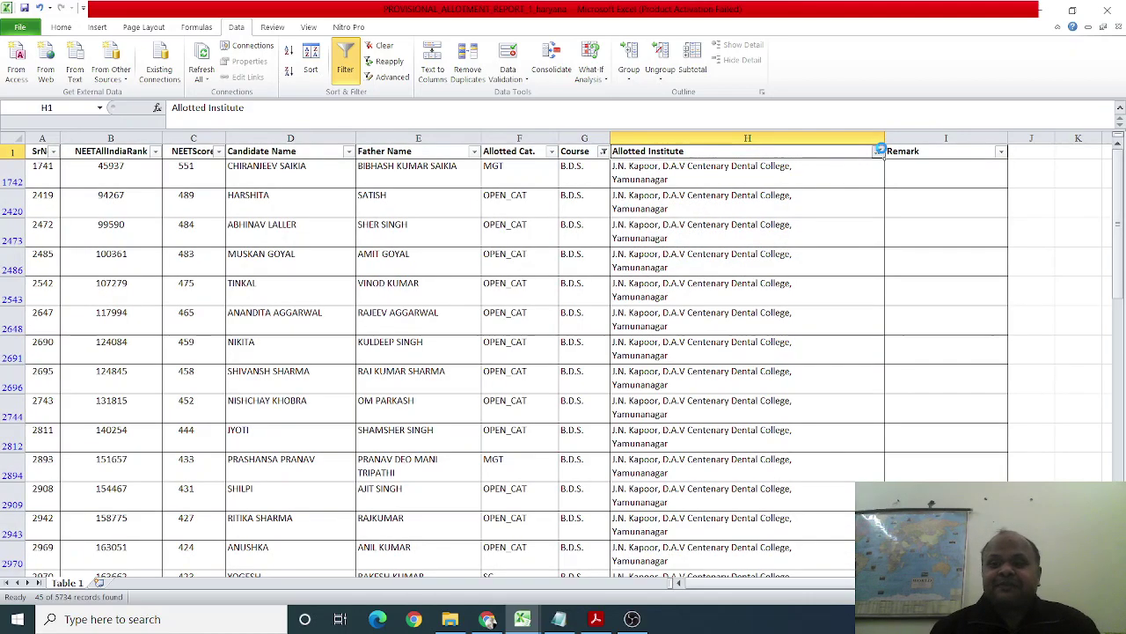
# Change the Allotted Institute filter to show only Yamuna Institute Of Dental Sciences & Research Gadholi, Yamunanagar
pyautogui.click(878, 151)
pyautogui.click(730, 296)
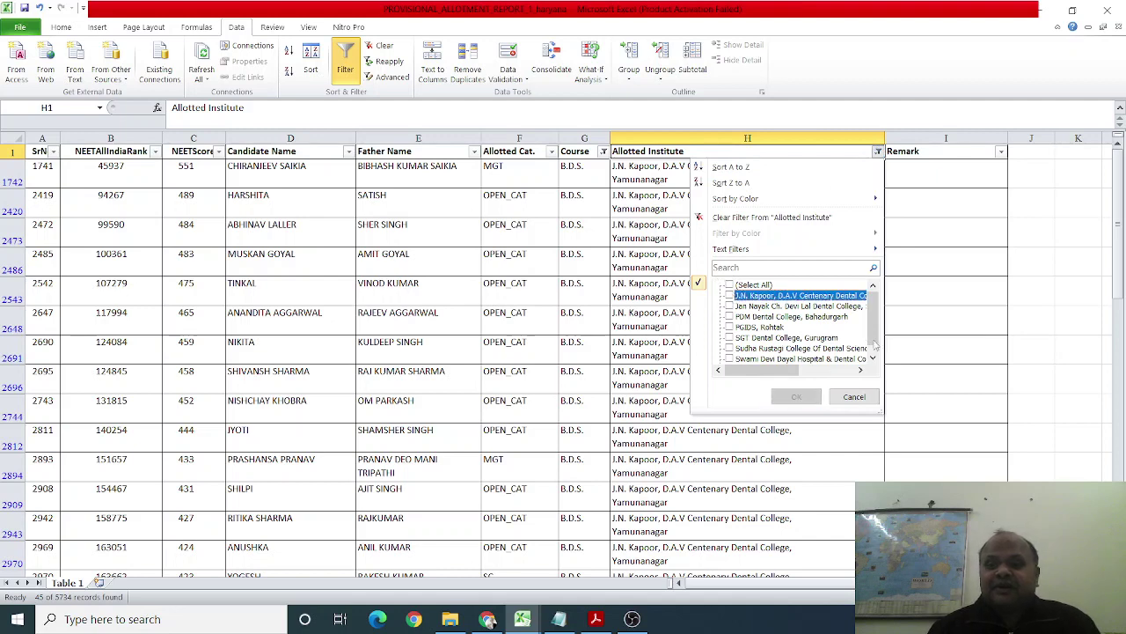
pyautogui.scroll(-1, 875, 348)
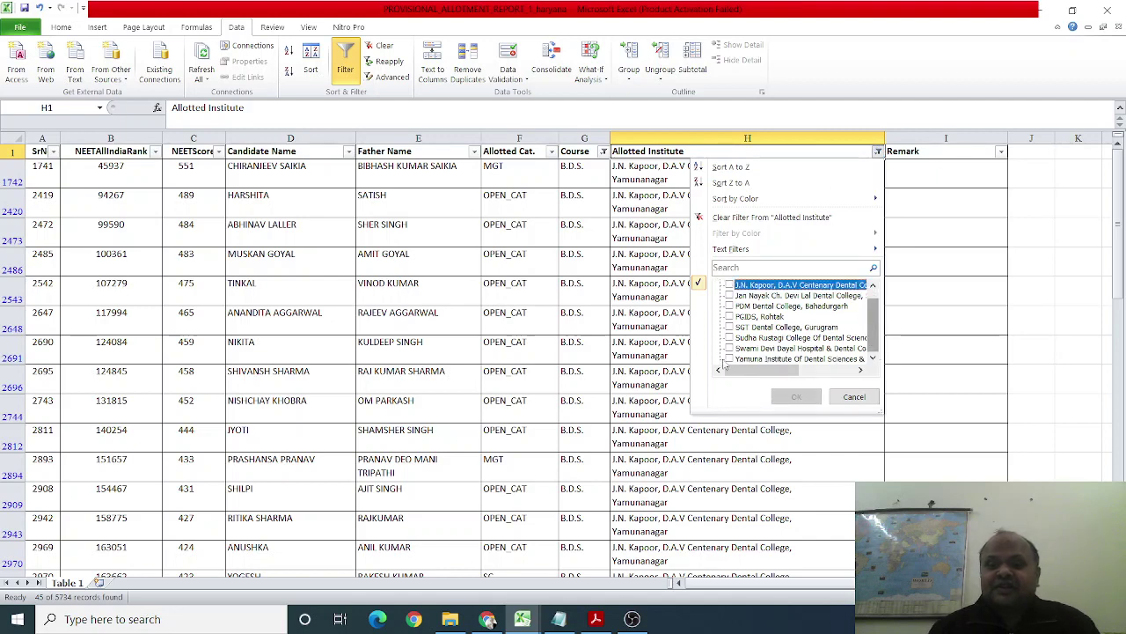
pyautogui.click(729, 359)
pyautogui.click(784, 396)
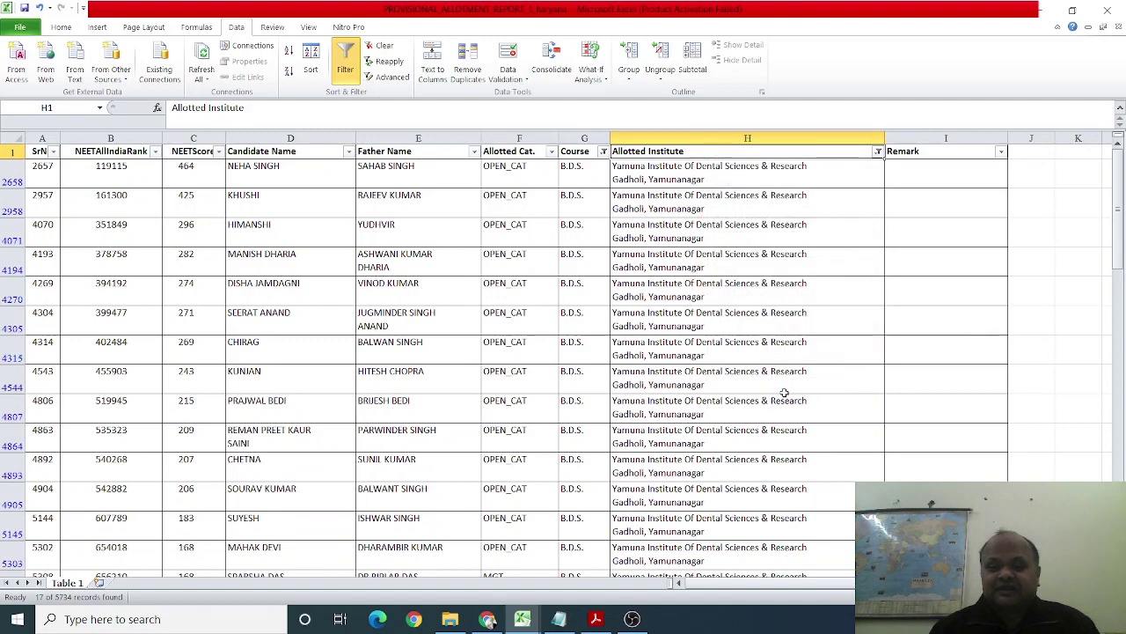
# Change the Allotted Institute filter to show only Jan Nayak Ch. Devi Lal Dental College, Sirsa
pyautogui.click(878, 153)
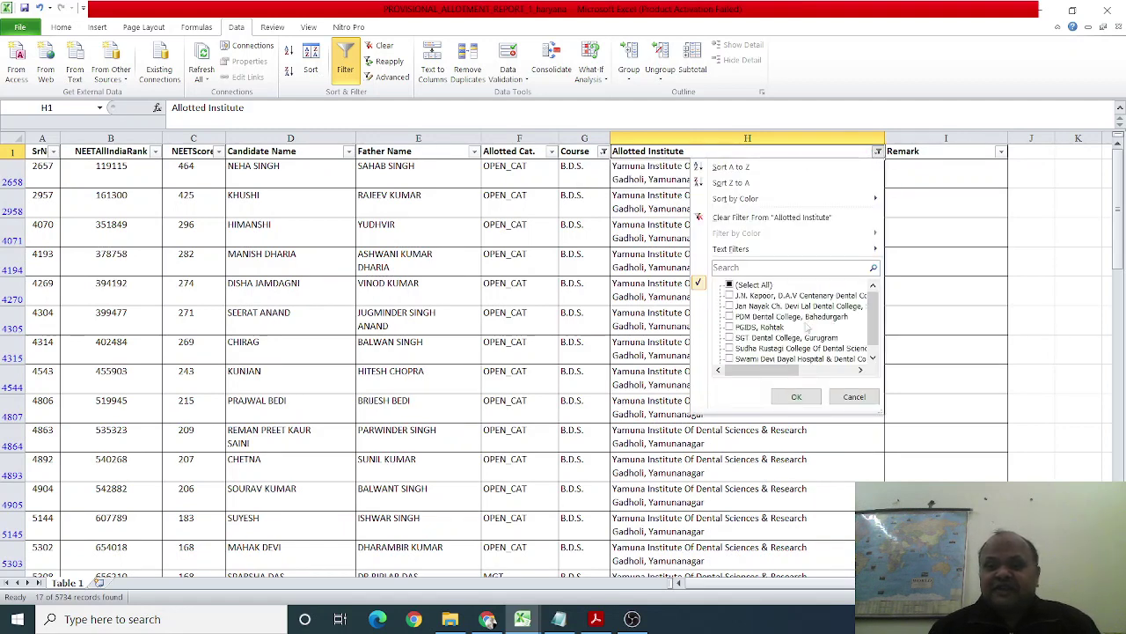
pyautogui.click(729, 306)
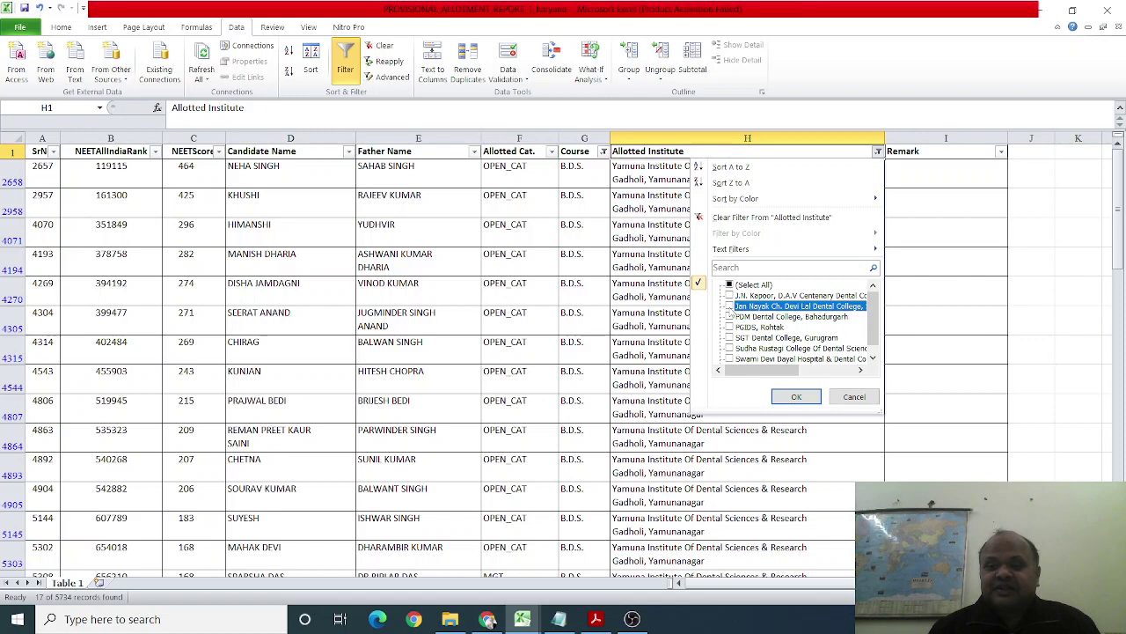
pyautogui.click(844, 370)
pyautogui.click(874, 357)
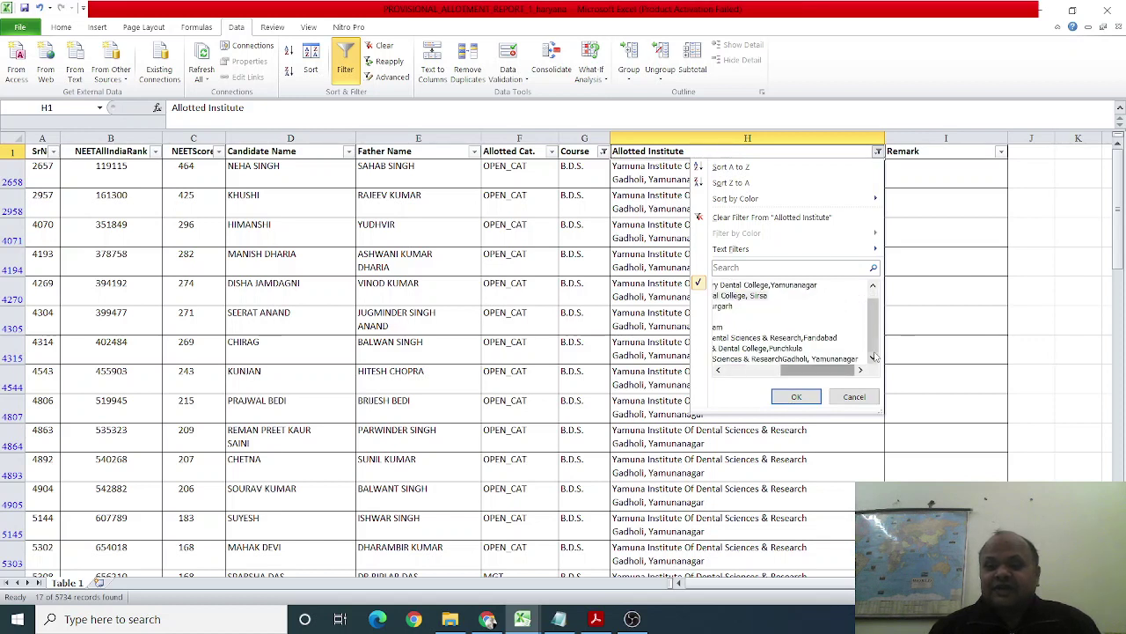
pyautogui.click(727, 370)
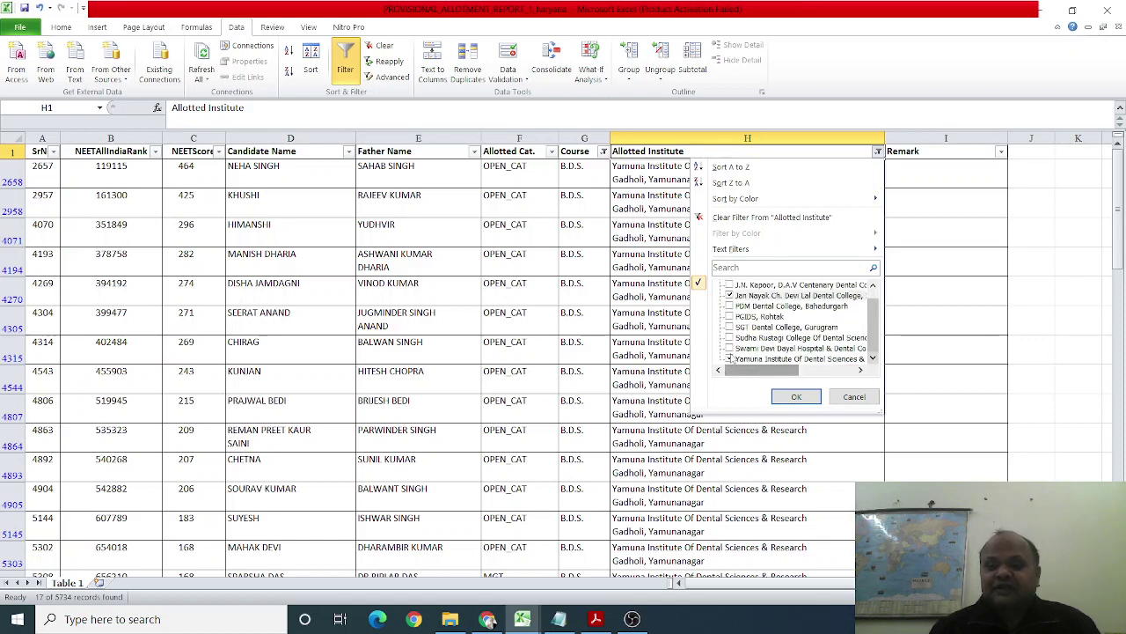
pyautogui.click(730, 358)
pyautogui.click(796, 396)
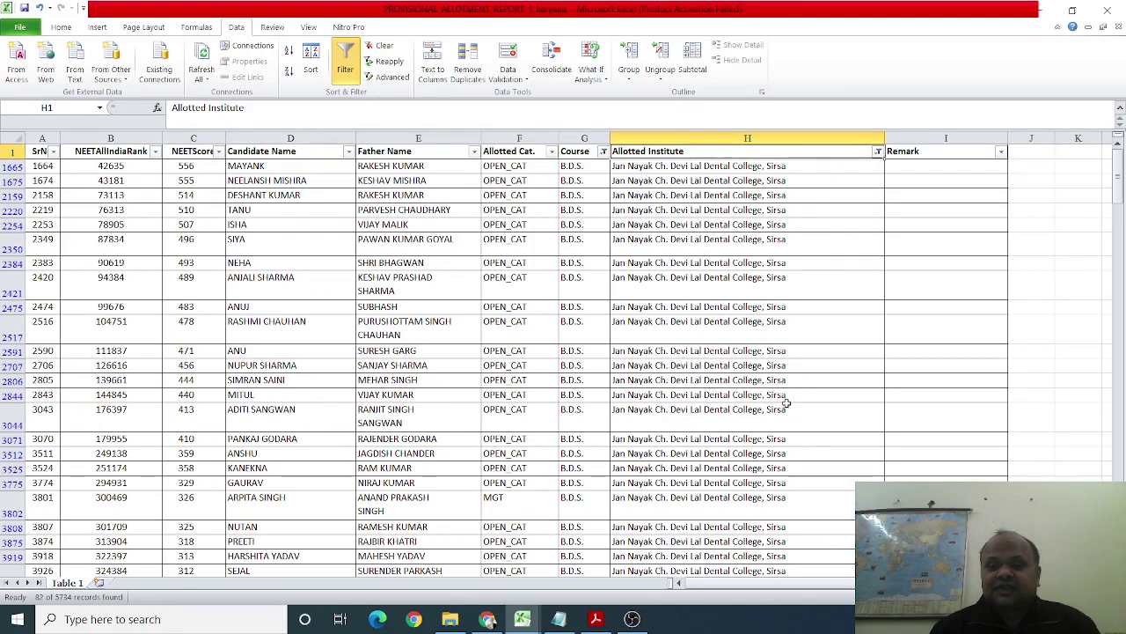
# Go through the Jan Nayak Ch. Devi Lal Dental College rows by selecting down from cell H1665, and return to the header row
pyautogui.click(786, 405)
pyautogui.click(723, 171)
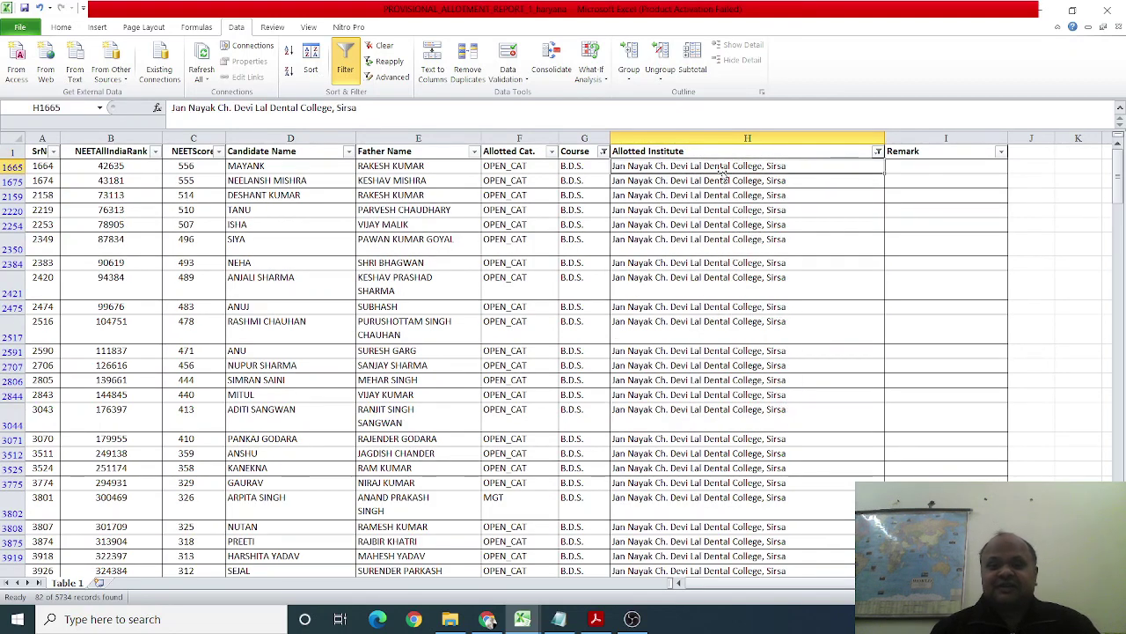
pyautogui.hotkey('shift', 'Down')
pyautogui.hotkey('shift', 'Down')
pyautogui.hotkey('shift', 'Down')
pyautogui.hotkey('shift', 'Down')
pyautogui.hotkey('shift', 'Down')
pyautogui.hotkey('shift', 'Down')
pyautogui.hotkey('shift', 'Down')
pyautogui.hotkey('shift', 'Down')
pyautogui.hotkey('shift', 'Down')
pyautogui.hotkey('shift', 'Down')
pyautogui.hotkey('shift', 'Down')
pyautogui.hotkey('shift', 'Down')
pyautogui.hotkey('shift', 'Down')
pyautogui.hotkey('shift', 'Down')
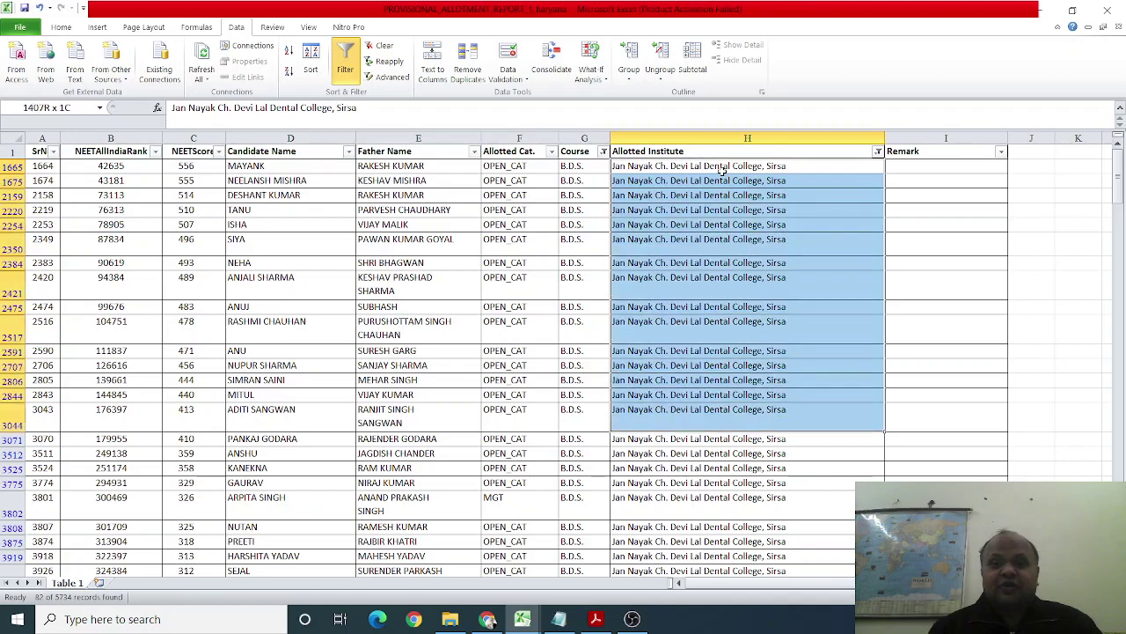
pyautogui.hotkey('shift', 'Down')
pyautogui.hotkey('shift', 'Down')
pyautogui.hotkey('shift', 'Down')
pyautogui.hotkey('shift', 'Down')
pyautogui.hotkey('shift', 'Down')
pyautogui.hotkey('shift', 'Down')
pyautogui.hotkey('shift', 'Down')
pyautogui.hotkey('shift', 'Down')
pyautogui.hotkey('shift', 'Down')
pyautogui.hotkey('shift', 'Down')
pyautogui.hotkey('shift', 'Down')
pyautogui.hotkey('shift', 'Down')
pyautogui.hotkey('shift', 'Down')
pyautogui.hotkey('shift', 'Down')
pyautogui.hotkey('shift', 'Down')
pyautogui.hotkey('shift', 'Down')
pyautogui.hotkey('shift', 'Down')
pyautogui.hotkey('shift', 'Down')
pyautogui.hotkey('shift', 'Down')
pyautogui.hotkey('shift', 'Down')
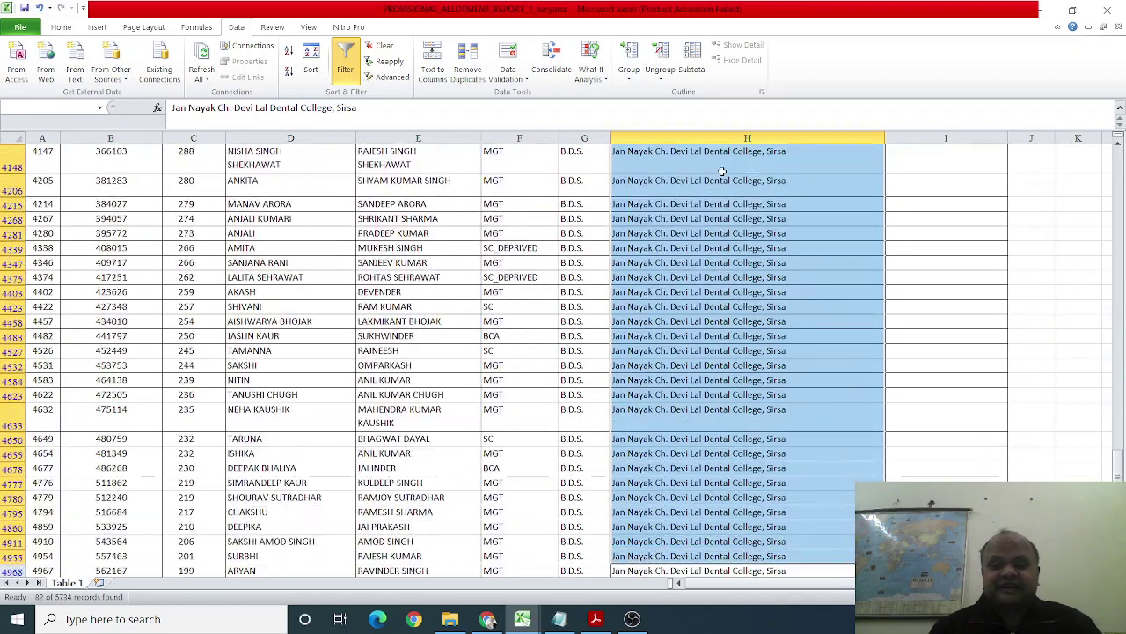
pyautogui.hotkey('shift', 'Down')
pyautogui.hotkey('shift', 'Down')
pyautogui.hotkey('shift', 'Down')
pyautogui.hotkey('shift', 'Down')
pyautogui.hotkey('shift', 'Down')
pyautogui.hotkey('shift', 'Down')
pyautogui.hotkey('shift', 'Down')
pyautogui.hotkey('shift', 'Down')
pyautogui.hotkey('shift', 'Down')
pyautogui.hotkey('shift', 'Down')
pyautogui.hotkey('shift', 'Down')
pyautogui.hotkey('shift', 'Down')
pyautogui.hotkey('shift', 'Down')
pyautogui.hotkey('shift', 'Down')
pyautogui.hotkey('shift', 'Down')
pyautogui.hotkey('shift', 'Down')
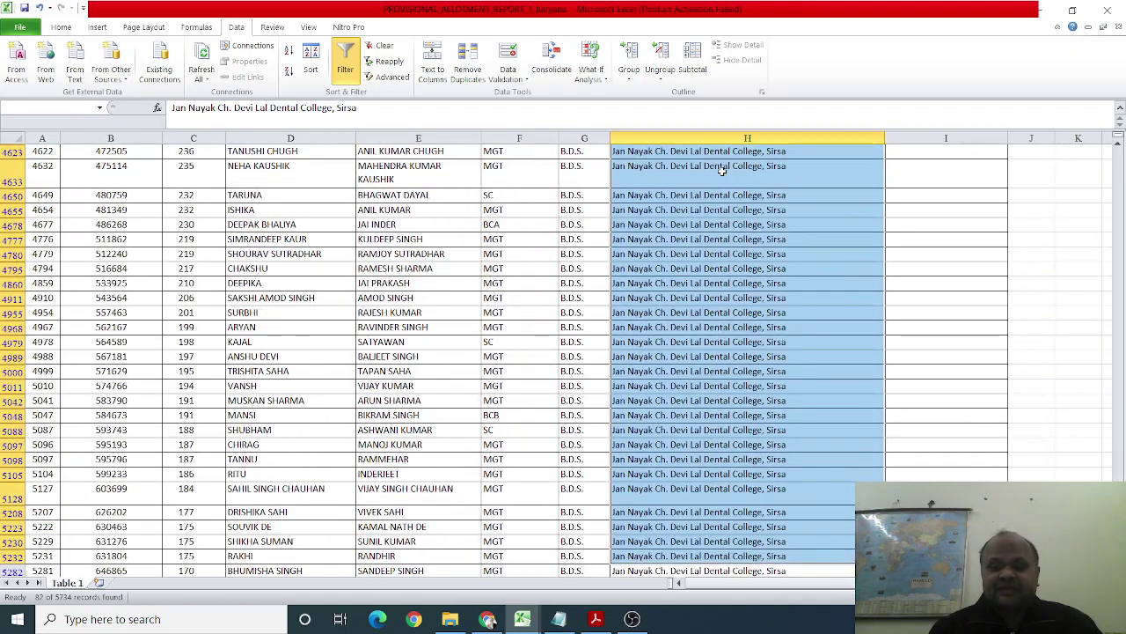
pyautogui.hotkey('shift', 'Down')
pyautogui.hotkey('shift', 'Down')
pyautogui.hotkey('shift', 'Down')
pyautogui.hotkey('shift', 'Down')
pyautogui.hotkey('shift', 'Down')
pyautogui.hotkey('ctrl', 'Up')
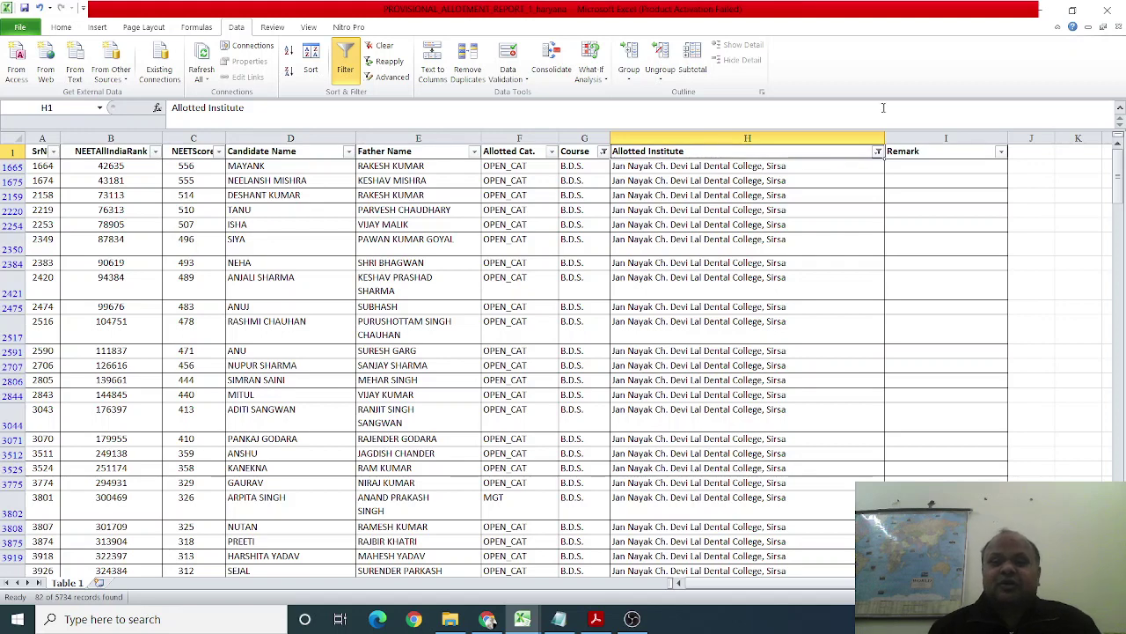
# Reset the Allotted Institute filter to include all institutes
pyautogui.click(879, 151)
pyautogui.click(746, 284)
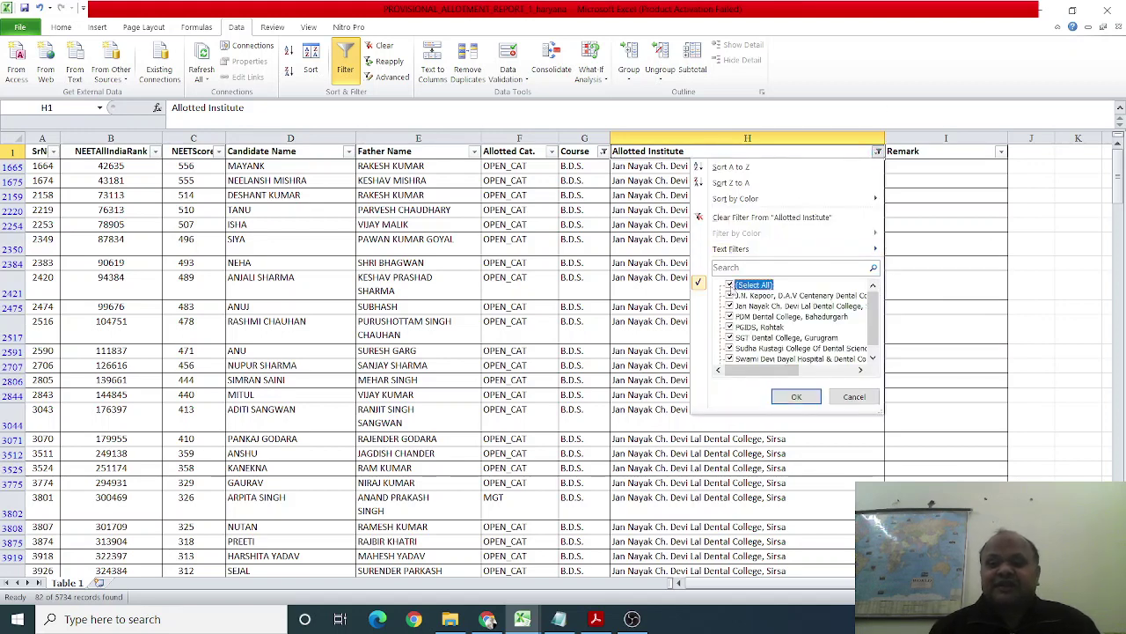
pyautogui.click(794, 396)
pyautogui.click(504, 303)
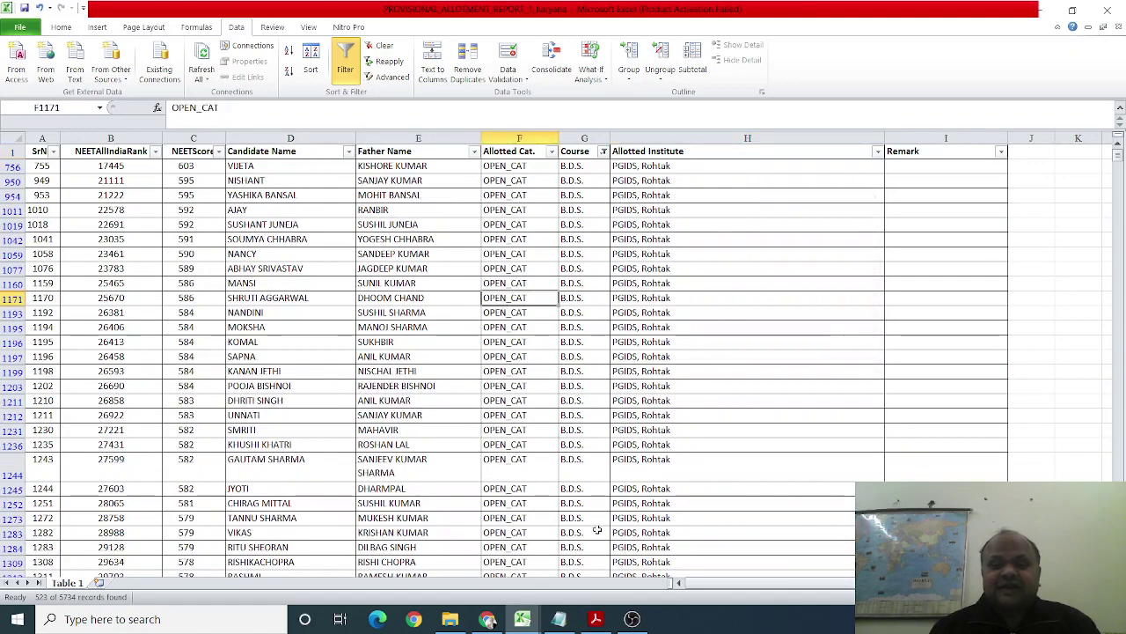
pyautogui.click(530, 449)
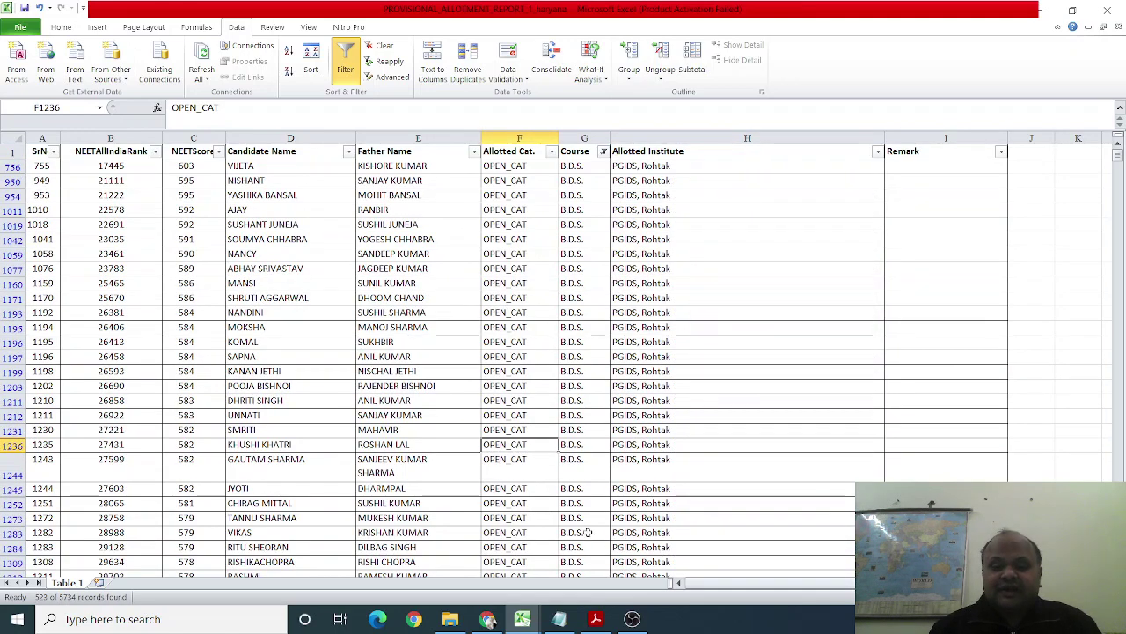
pyautogui.click(632, 618)
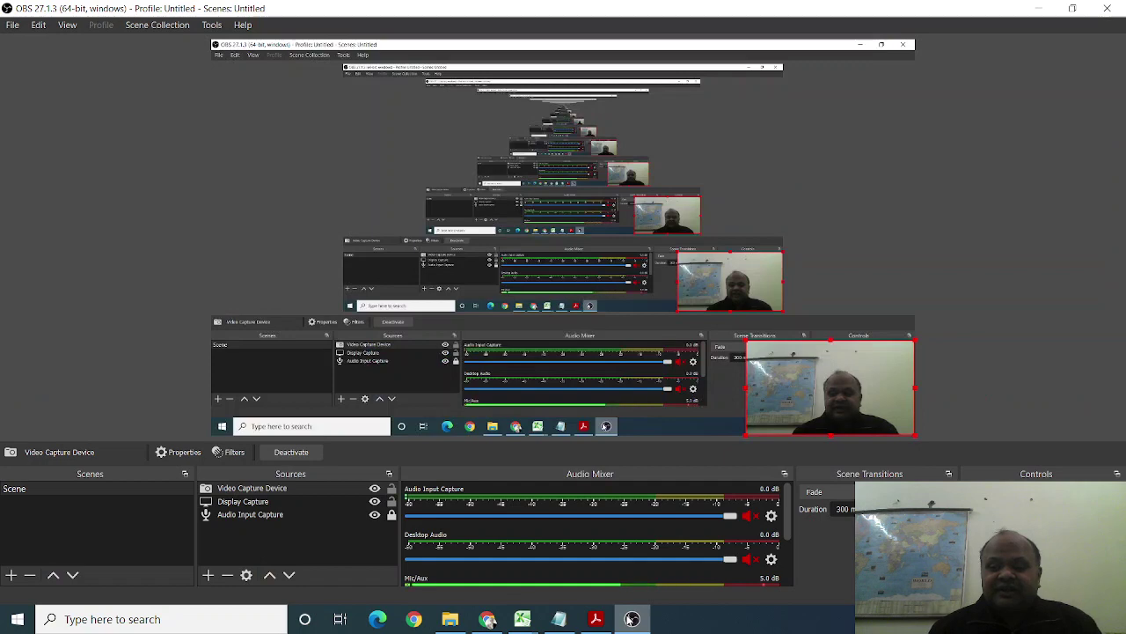
# Switch to the allotment workbook and check the Haryana R1 Analysis notes in Notepad
pyautogui.click(632, 619)
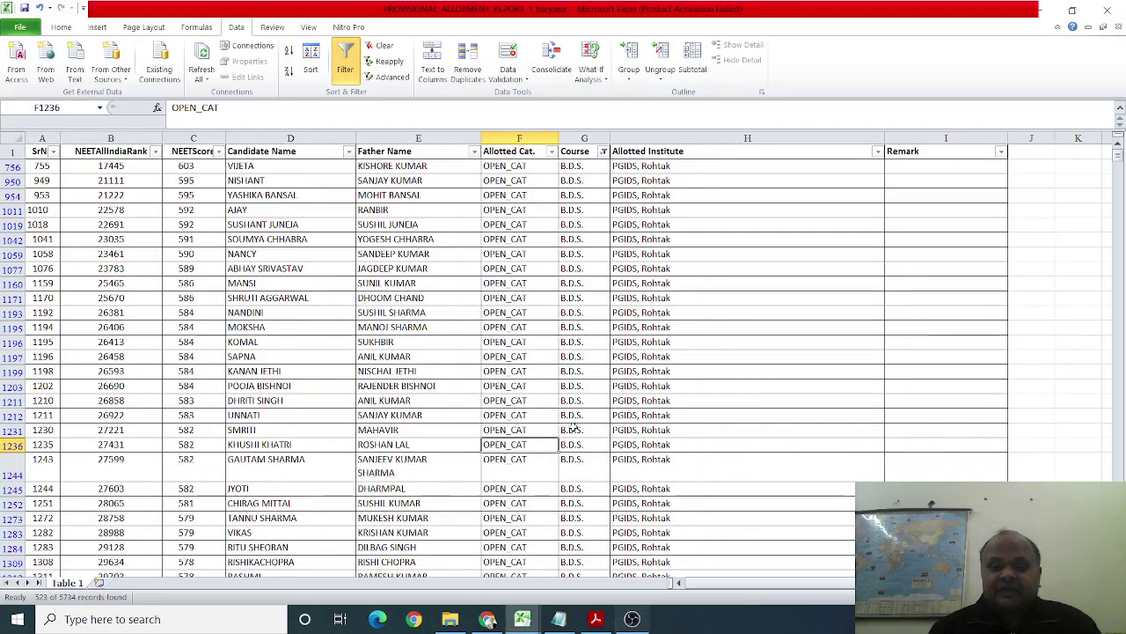
pyautogui.click(403, 255)
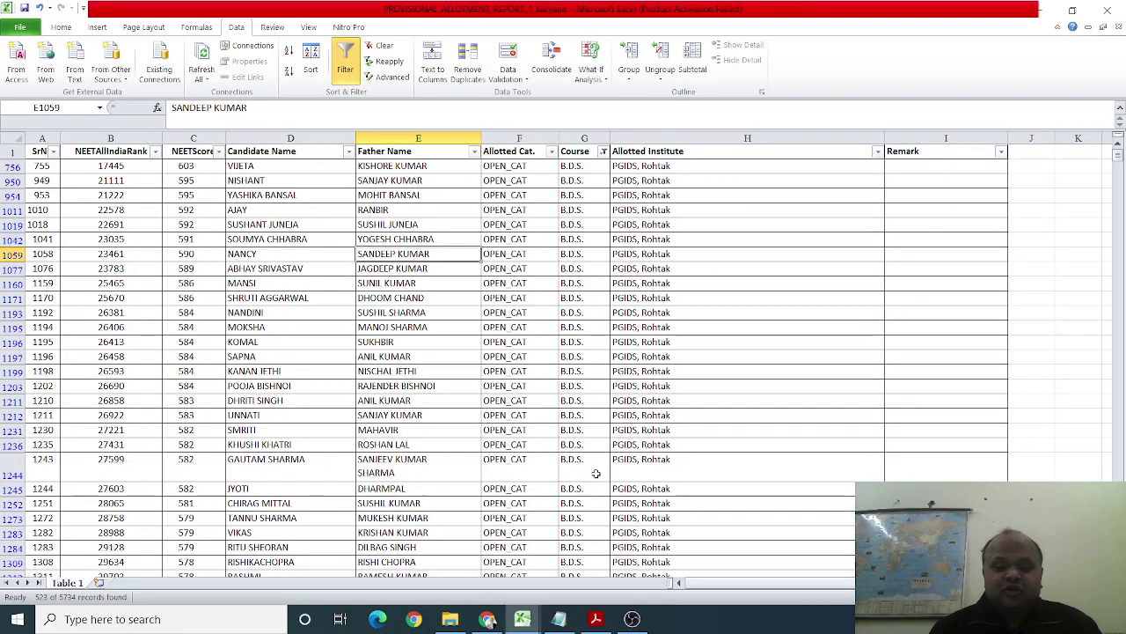
pyautogui.click(563, 621)
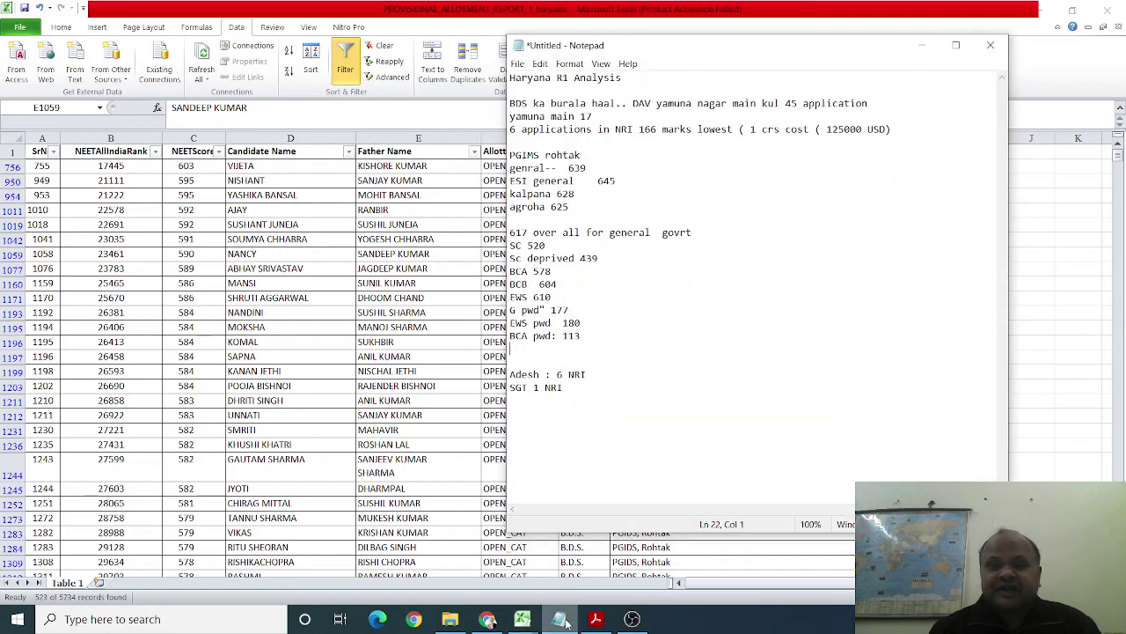
pyautogui.click(563, 621)
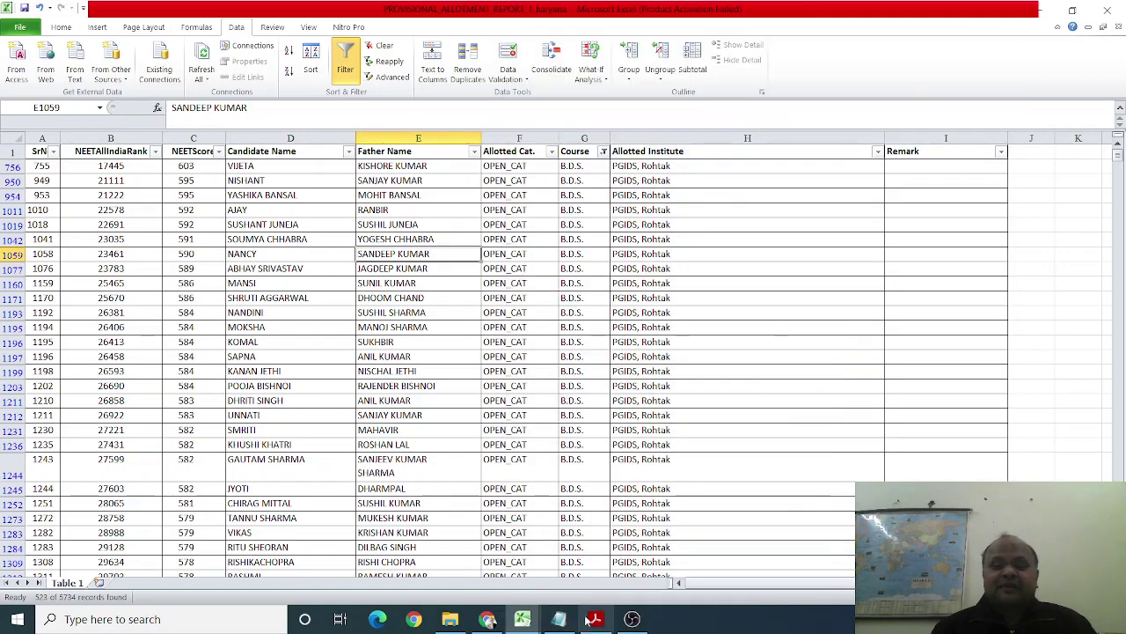
# Switch to the Haryana 2021 brochure in Acrobat Reader and read the NRI category preference order under point 13
pyautogui.click(593, 619)
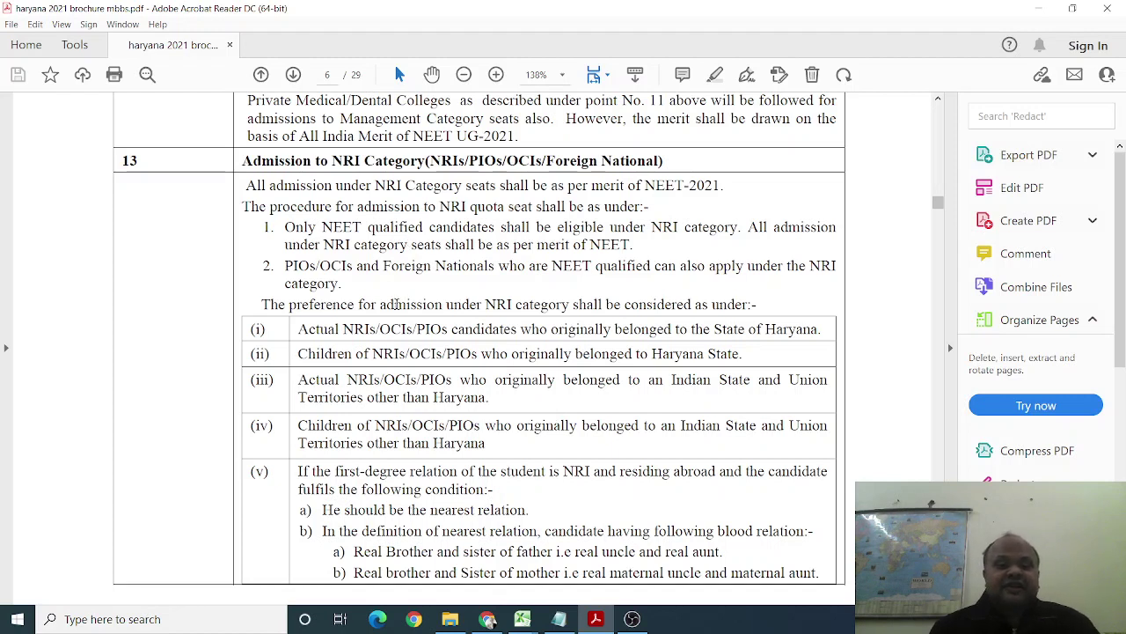
pyautogui.doubleClick(339, 305)
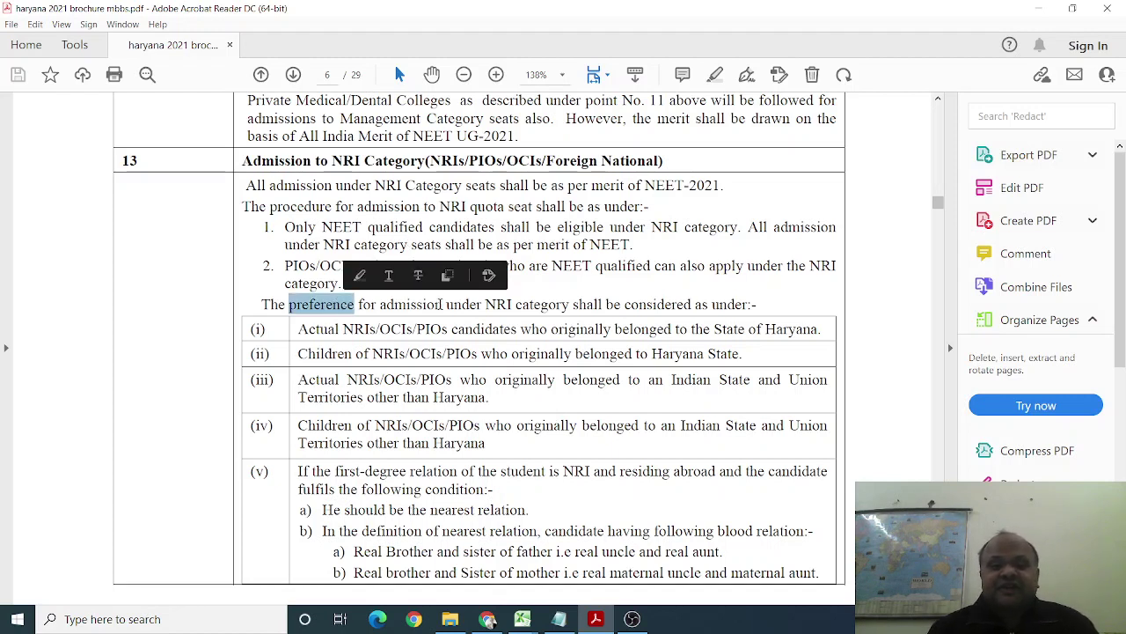
pyautogui.click(565, 305)
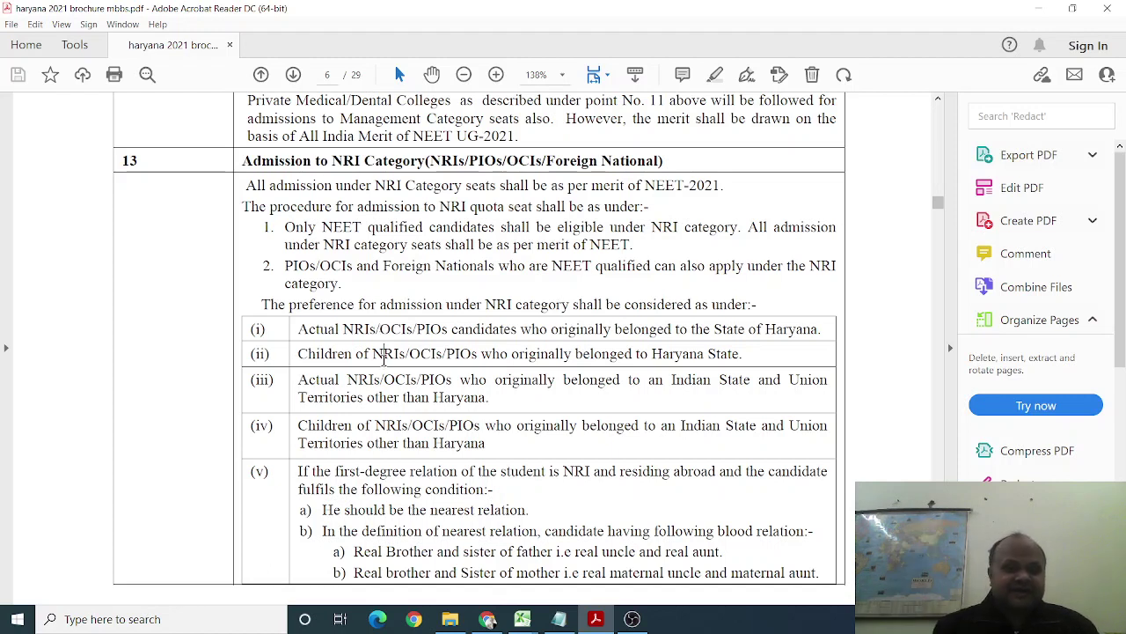
pyautogui.click(382, 356)
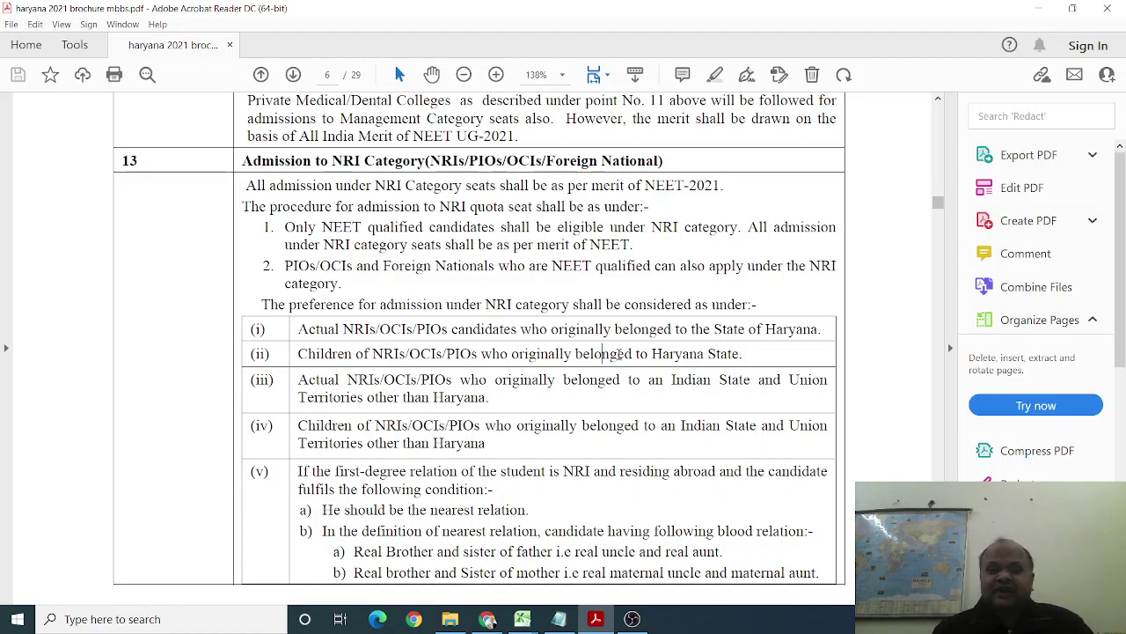
pyautogui.moveTo(575, 354); pyautogui.dragTo(648, 355)
pyautogui.click(608, 417)
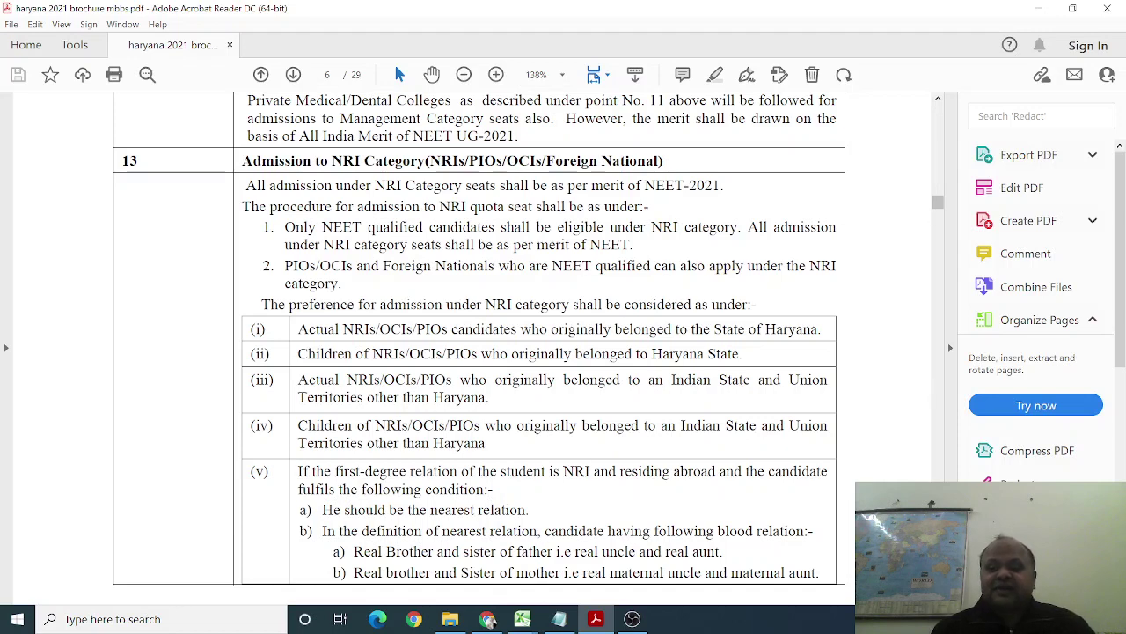
# Read preference (v) in the brochure, including the nearest-relation and blood-relation conditions
pyautogui.scroll(-2, 480, 339)
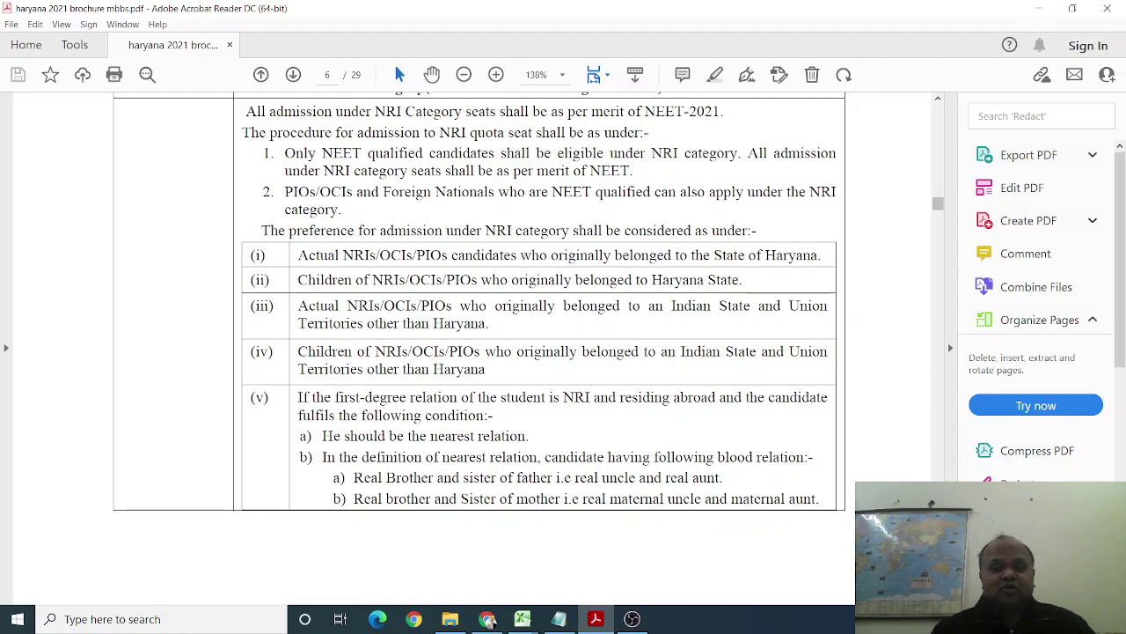
pyautogui.scroll(-1, 590, 397)
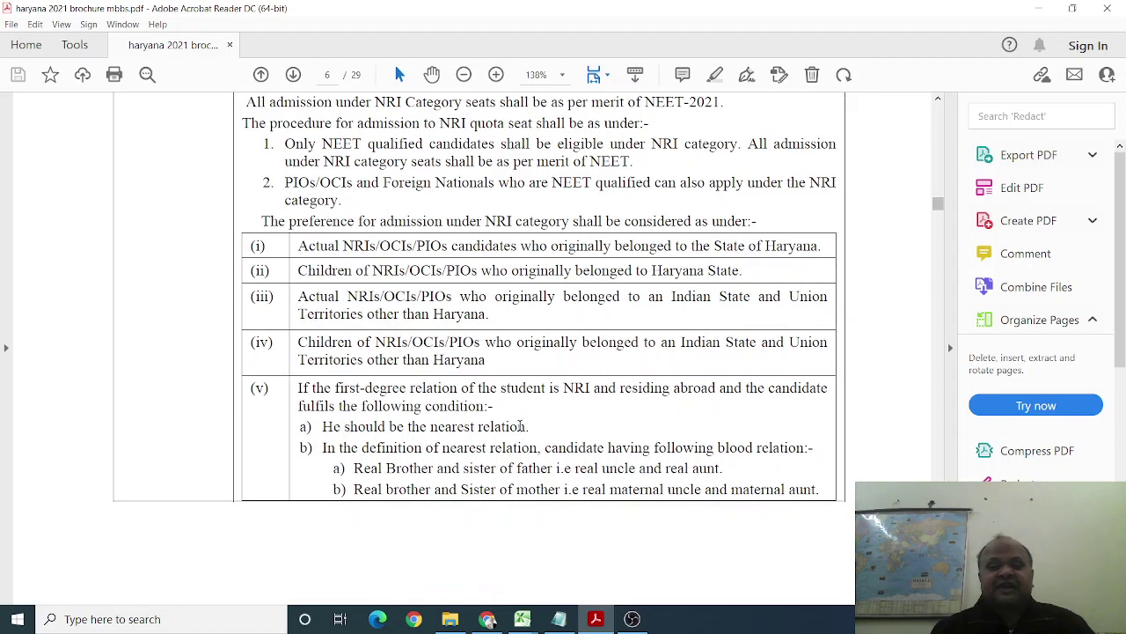
pyautogui.moveTo(521, 426); pyautogui.dragTo(551, 468)
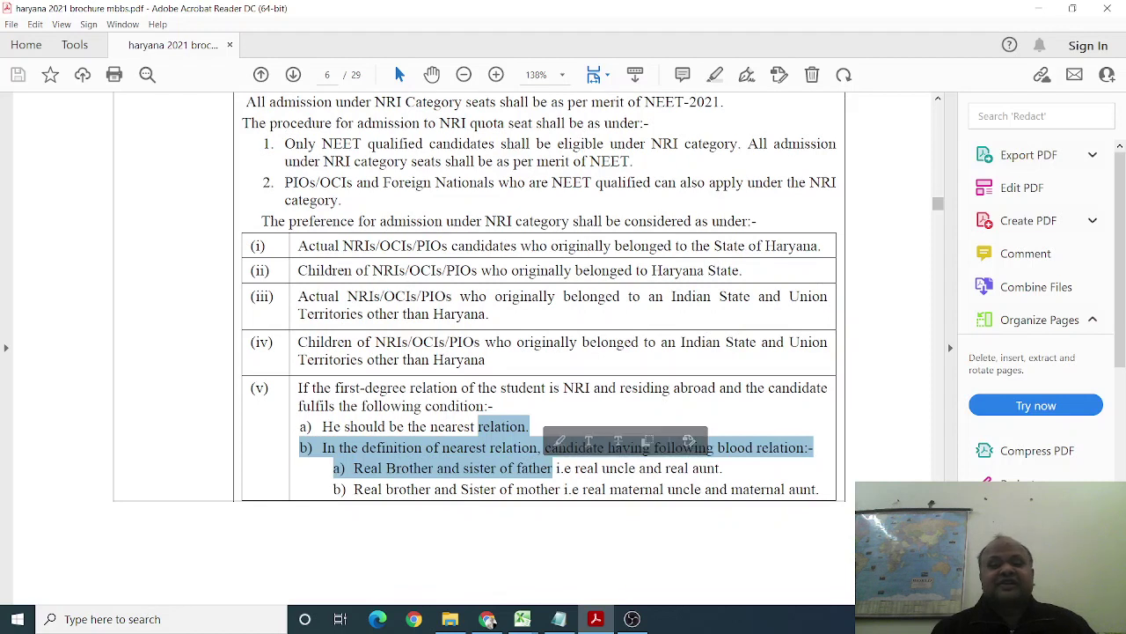
pyautogui.click(594, 415)
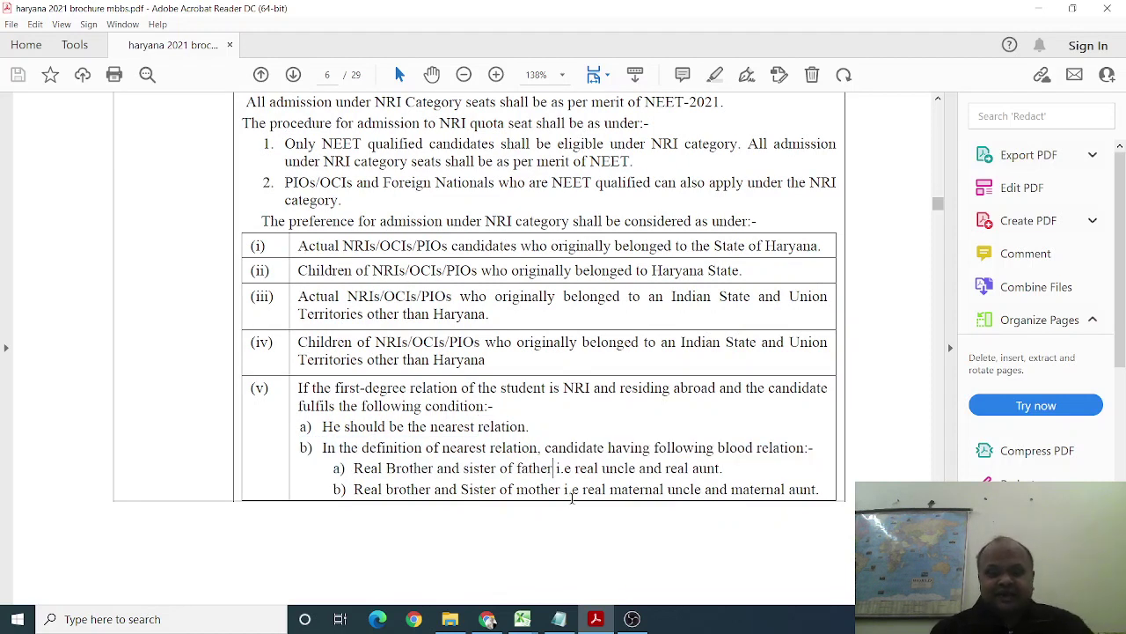
# Switch back to the provisional allotment workbook in Excel and change the Course filter to show only M.B.B.S
pyautogui.moveTo(522, 618)
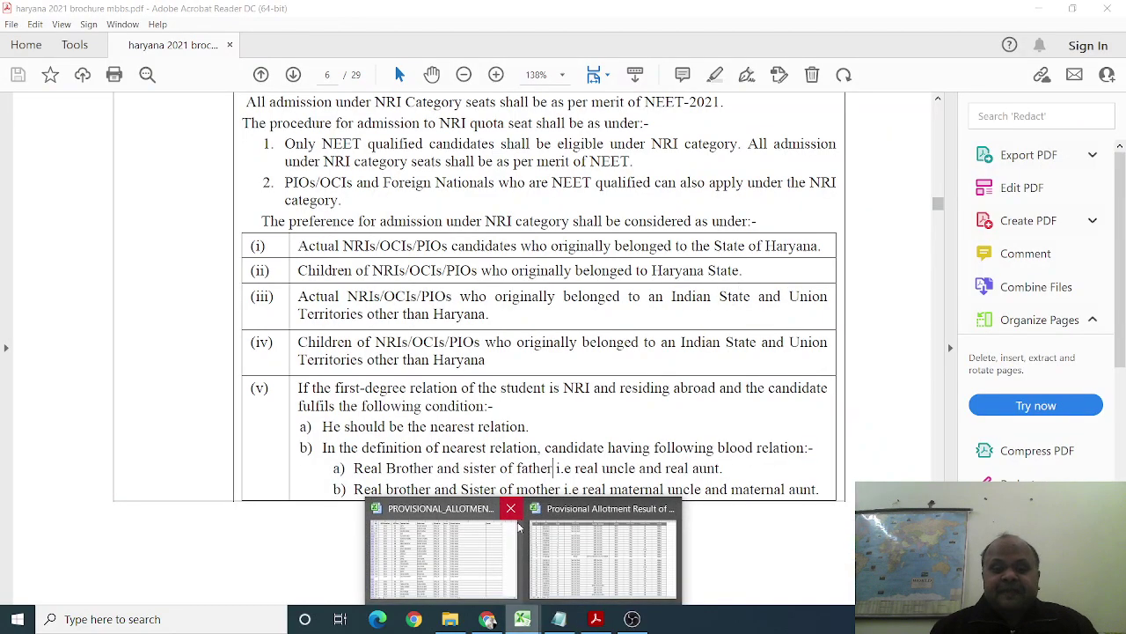
pyautogui.click(469, 554)
pyautogui.click(431, 165)
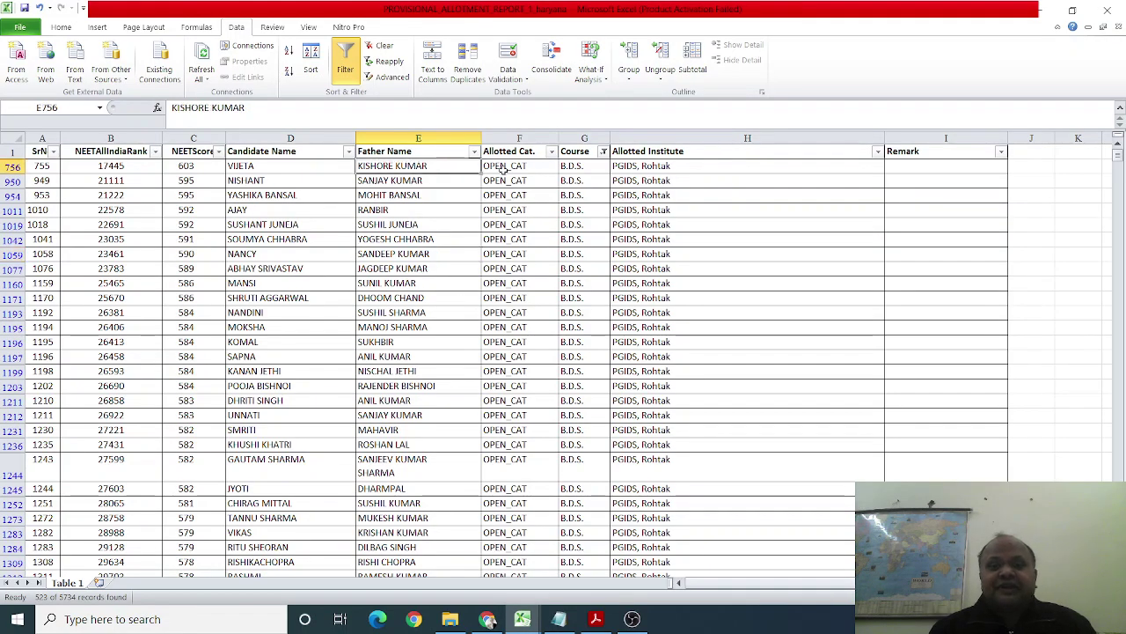
pyautogui.click(551, 151)
pyautogui.click(622, 199)
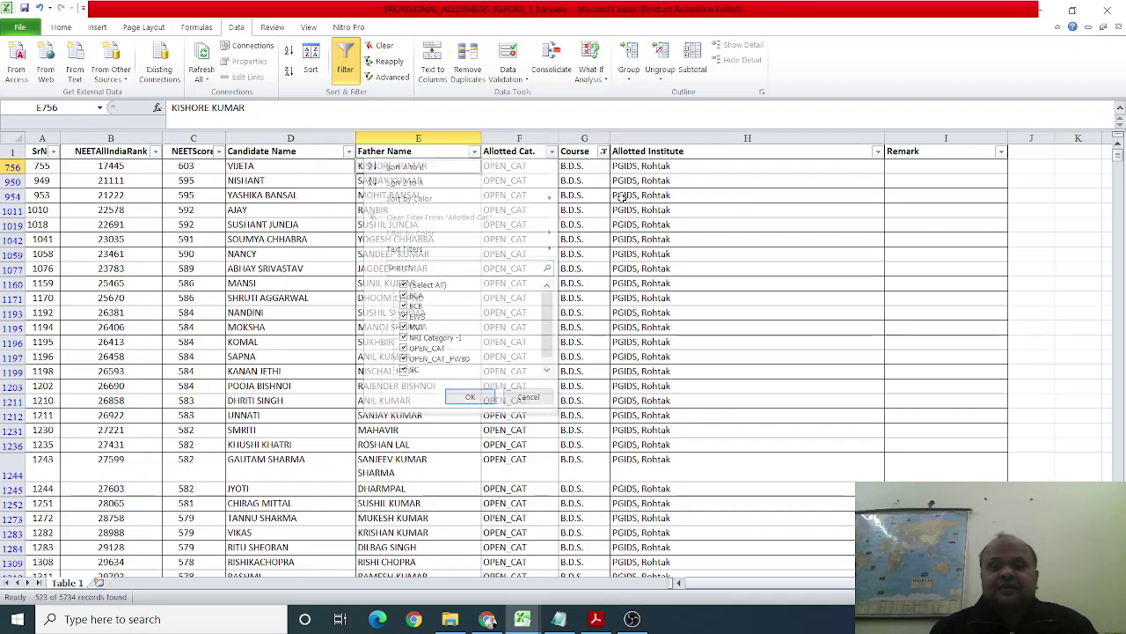
pyautogui.click(604, 151)
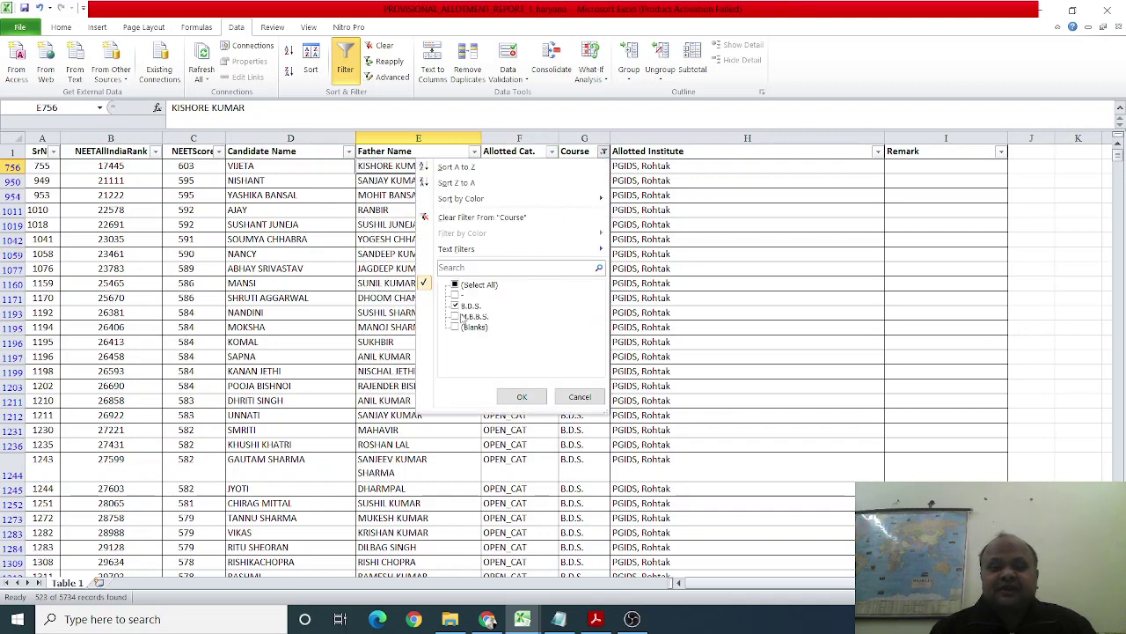
pyautogui.click(461, 316)
pyautogui.click(456, 306)
pyautogui.click(506, 393)
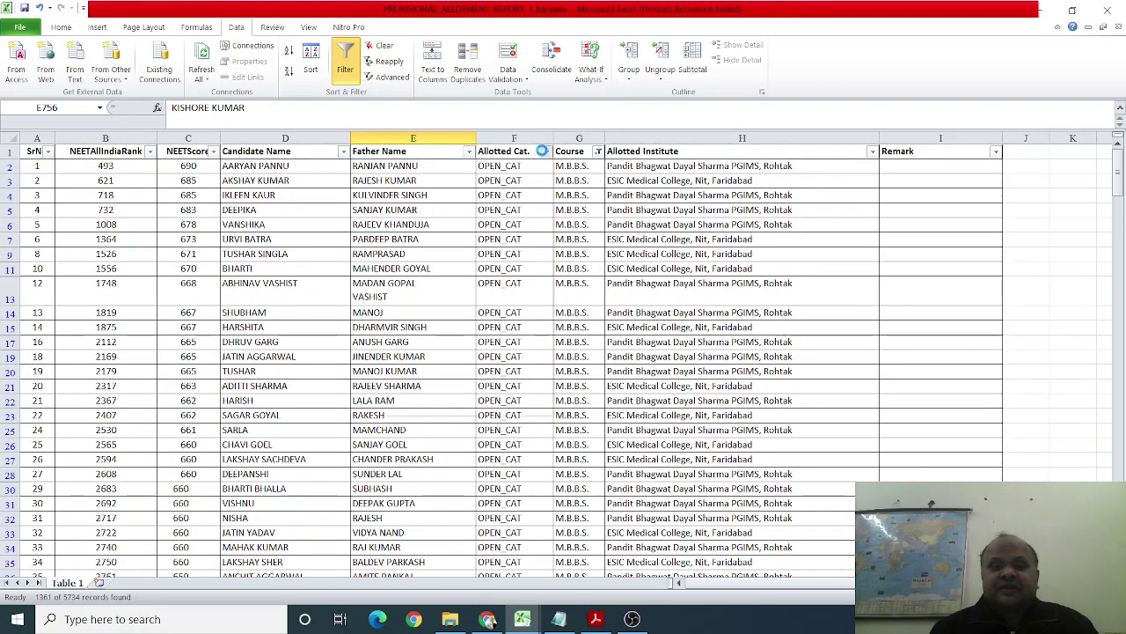
# Filter Allotted Cat. to show only the NRI categories I to V, including both spellings of III and IV
pyautogui.click(546, 152)
pyautogui.click(398, 285)
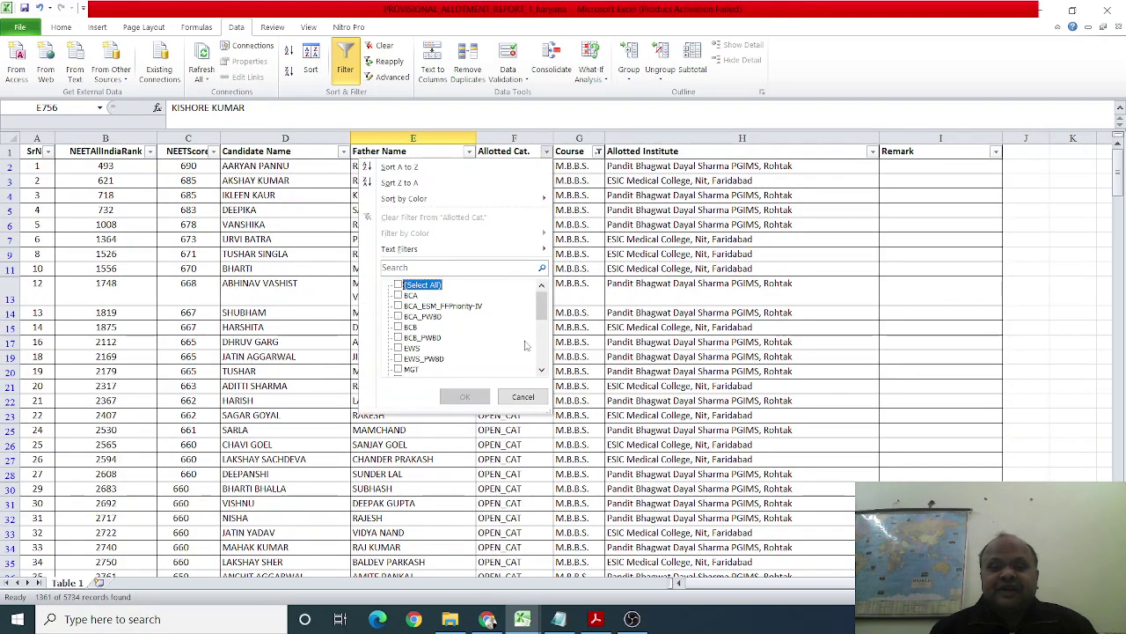
pyautogui.scroll(-3, 414, 317)
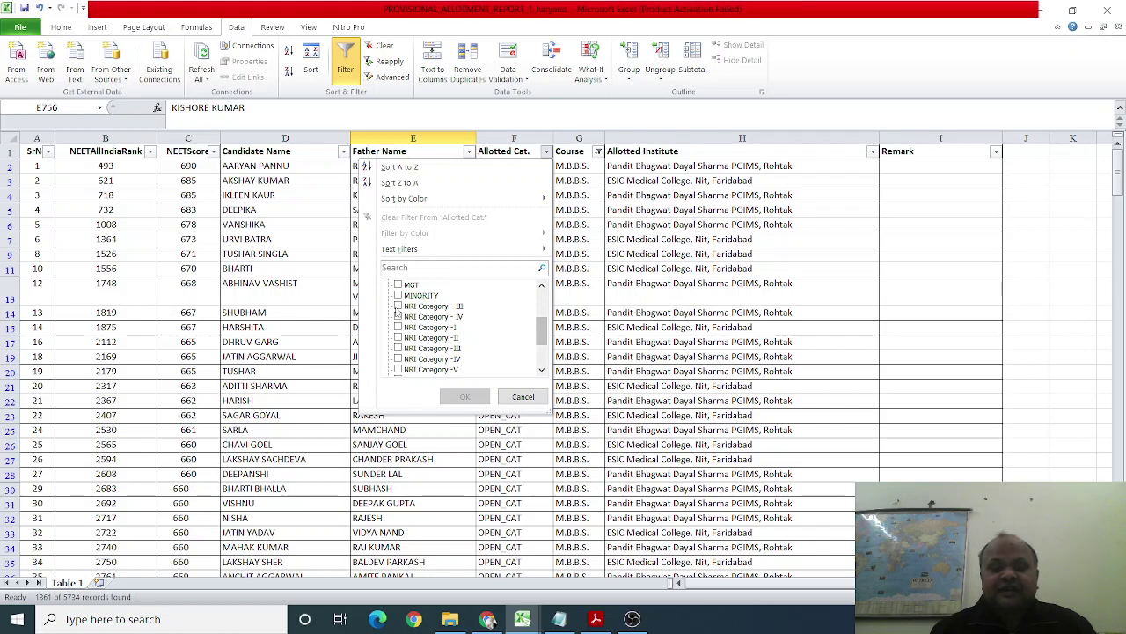
pyautogui.click(398, 306)
pyautogui.click(398, 317)
pyautogui.click(398, 328)
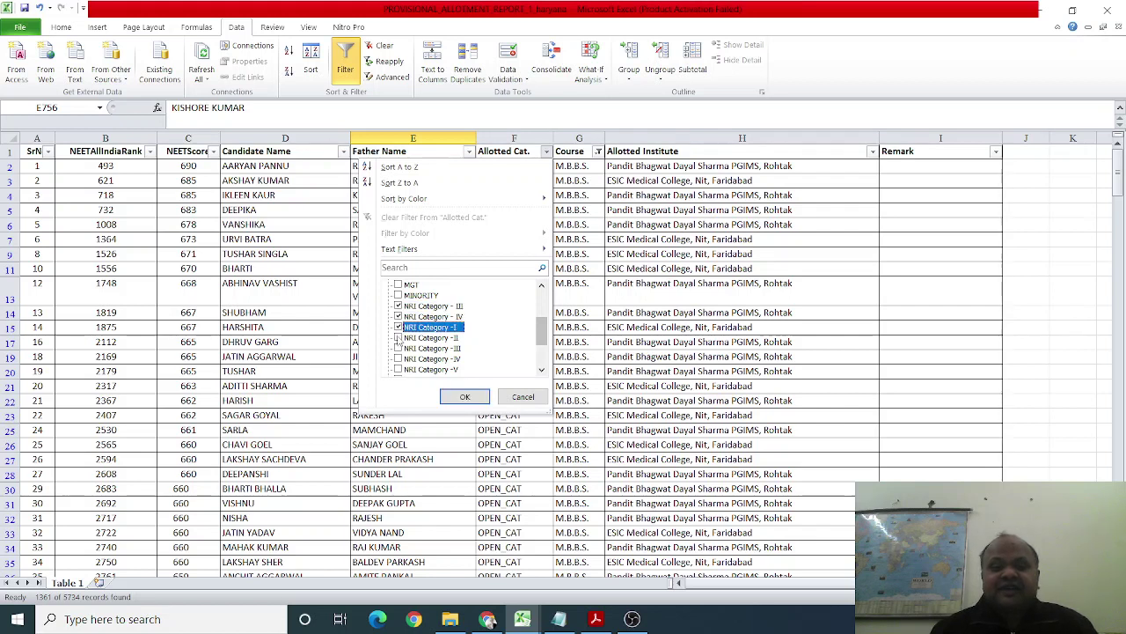
pyautogui.click(398, 338)
pyautogui.click(397, 349)
pyautogui.click(398, 359)
pyautogui.click(398, 369)
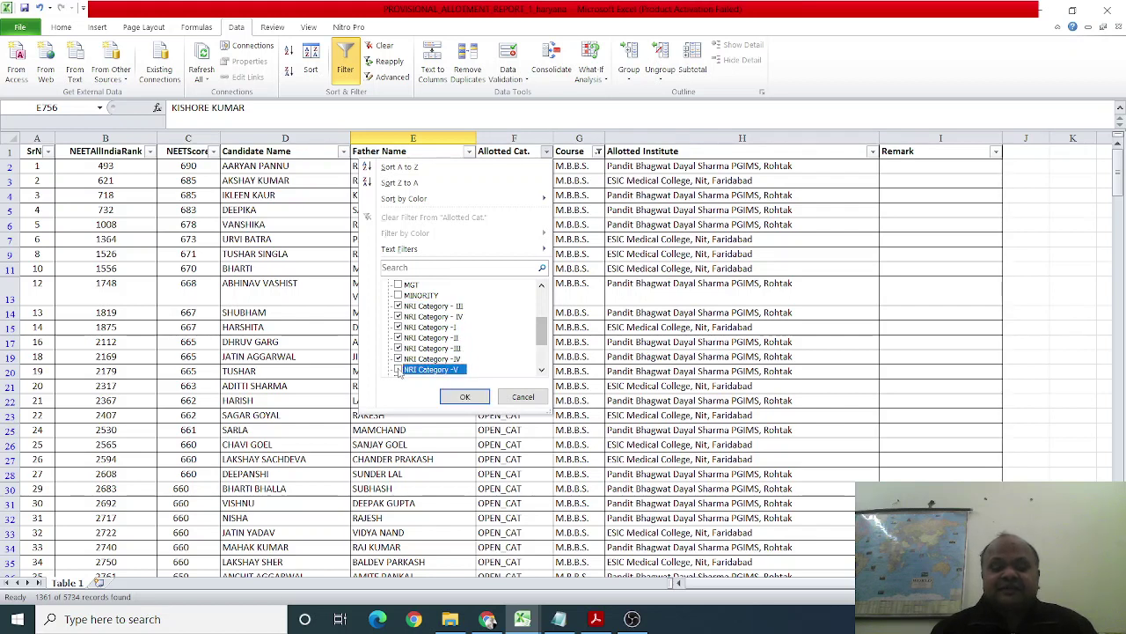
pyautogui.click(541, 370)
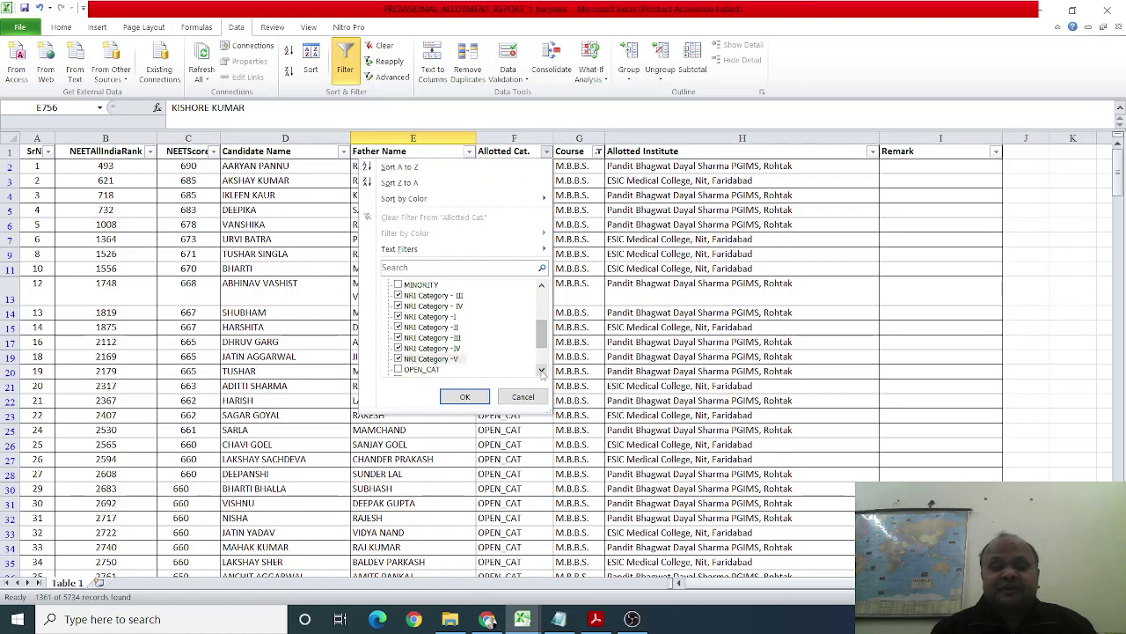
pyautogui.click(464, 398)
# Go through the allotted institutes of the NRI candidates from H2100 down to H3478
pyautogui.click(690, 184)
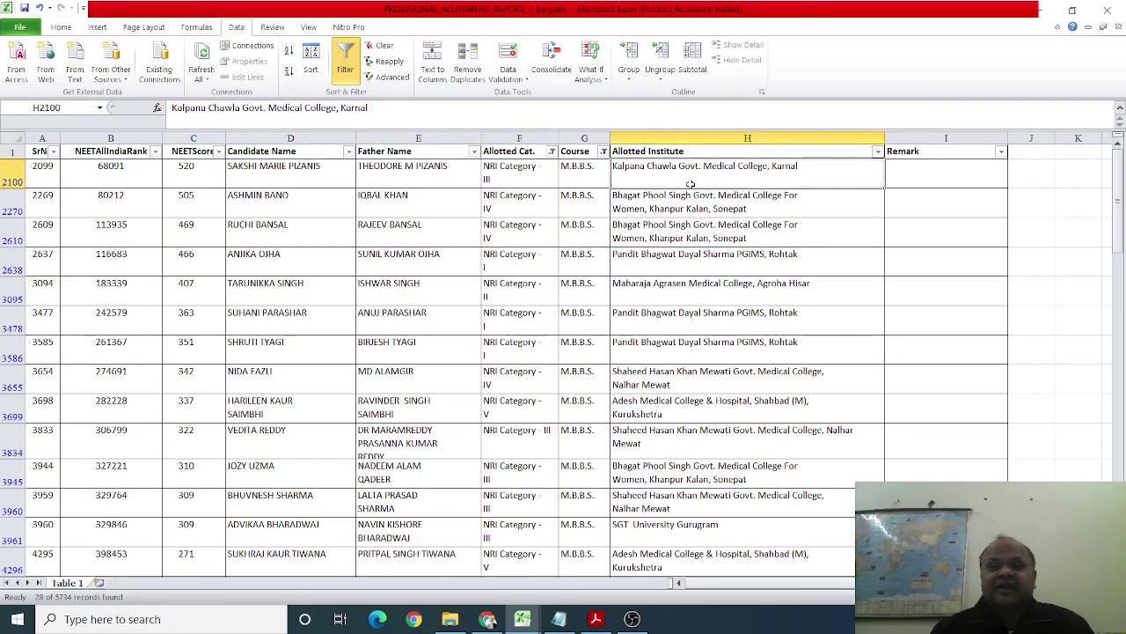
pyautogui.press('Down')
pyautogui.press('Down')
pyautogui.press('Down')
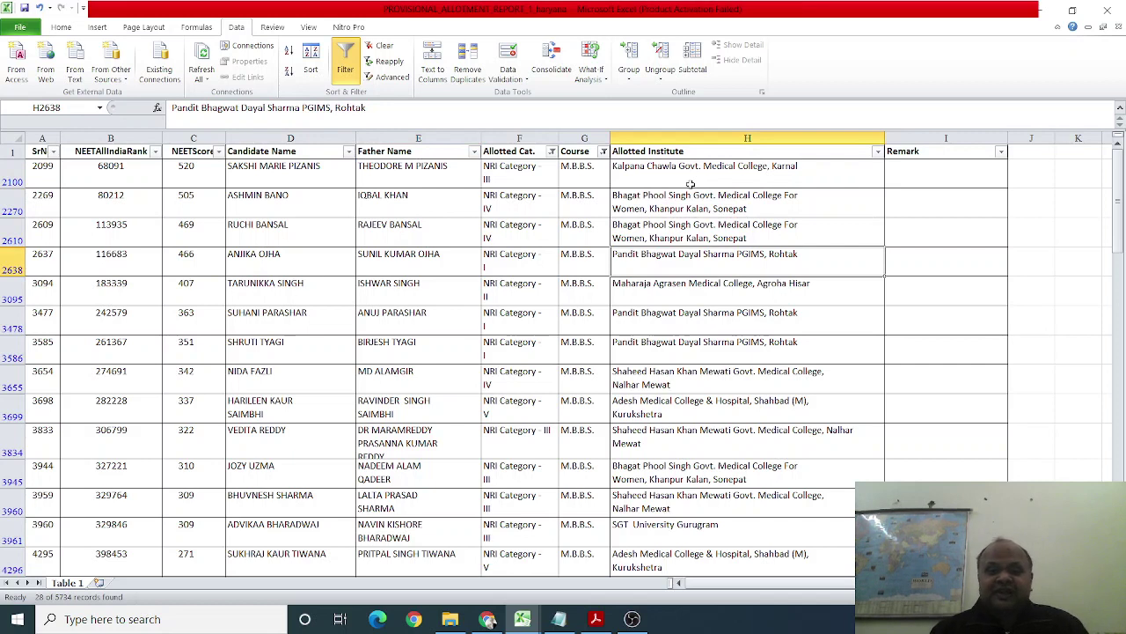
pyautogui.press('Down')
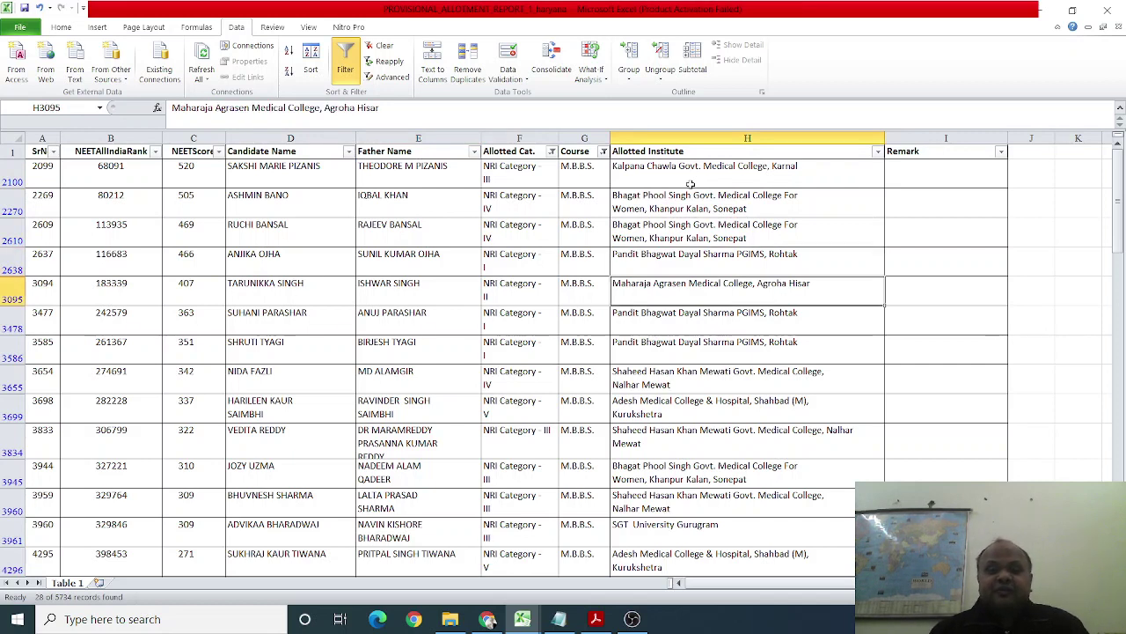
pyautogui.press('Down')
# Move to the Allotted Cat. column and examine the category and candidate details in row 2100
pyautogui.press('Left')
pyautogui.press('Left')
pyautogui.press('Up')
pyautogui.press('Up')
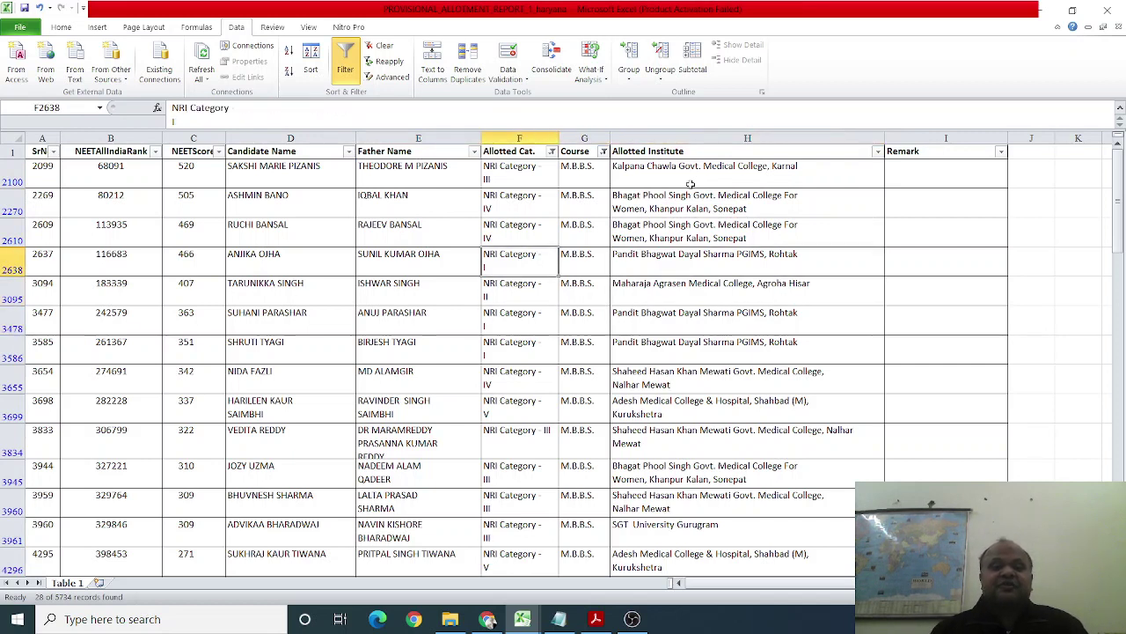
pyautogui.press('Up')
pyautogui.press('Up')
pyautogui.press('Up')
pyautogui.press('Left')
pyautogui.press('Left')
pyautogui.press('Left')
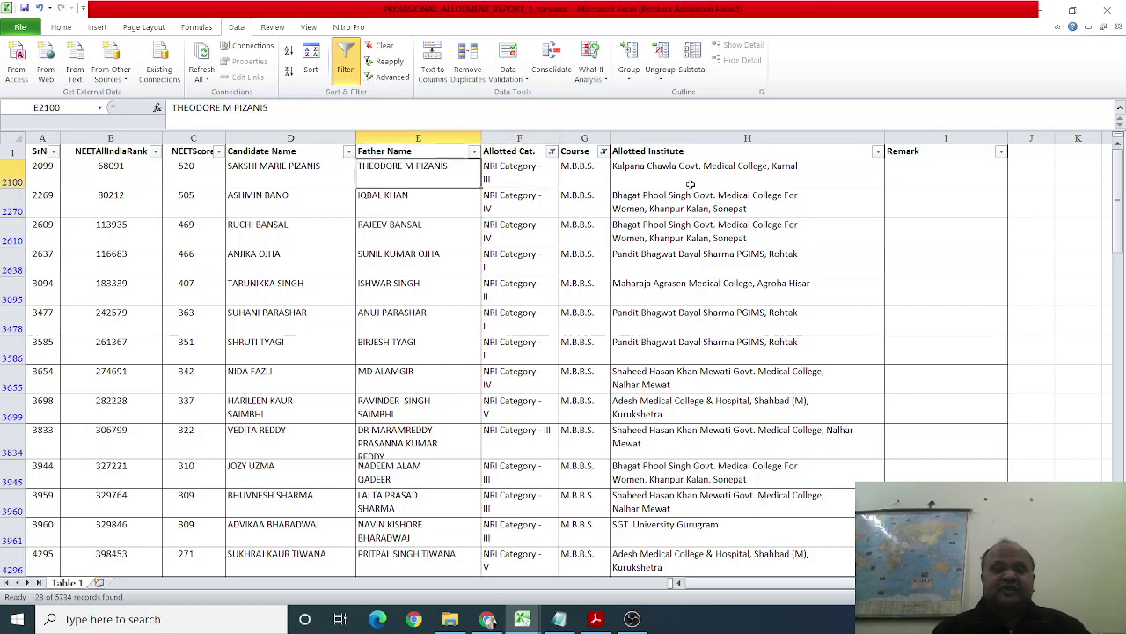
pyautogui.press('Right')
pyautogui.press('Right')
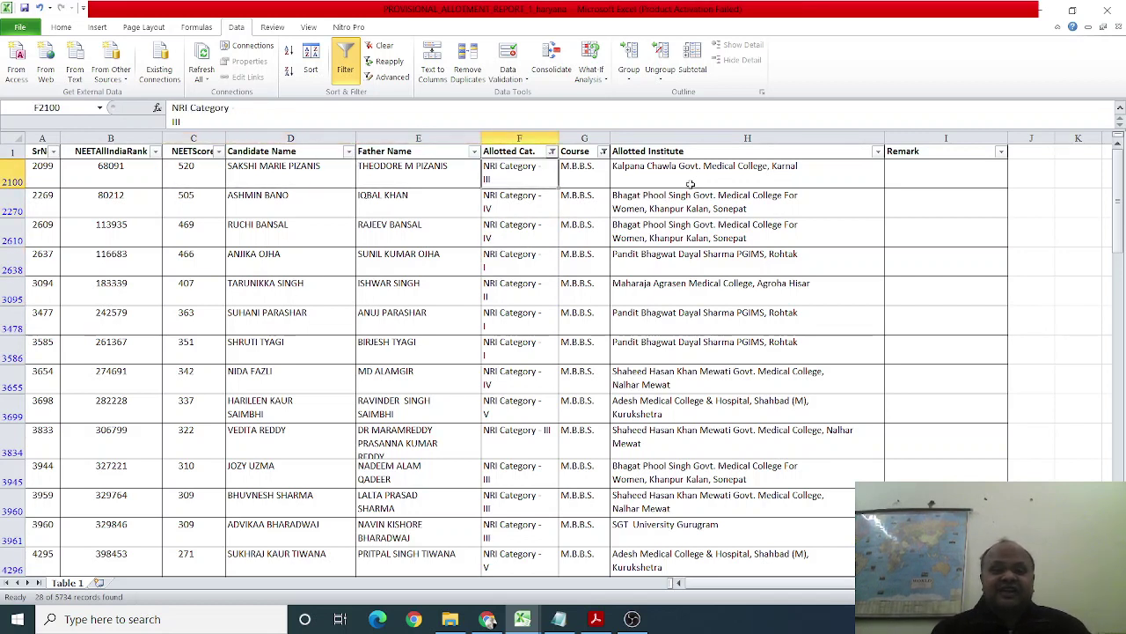
# Examine row 2638 from its NRI category and candidate details across to the allotted institute
pyautogui.press('Down')
pyautogui.press('Down')
pyautogui.press('Down')
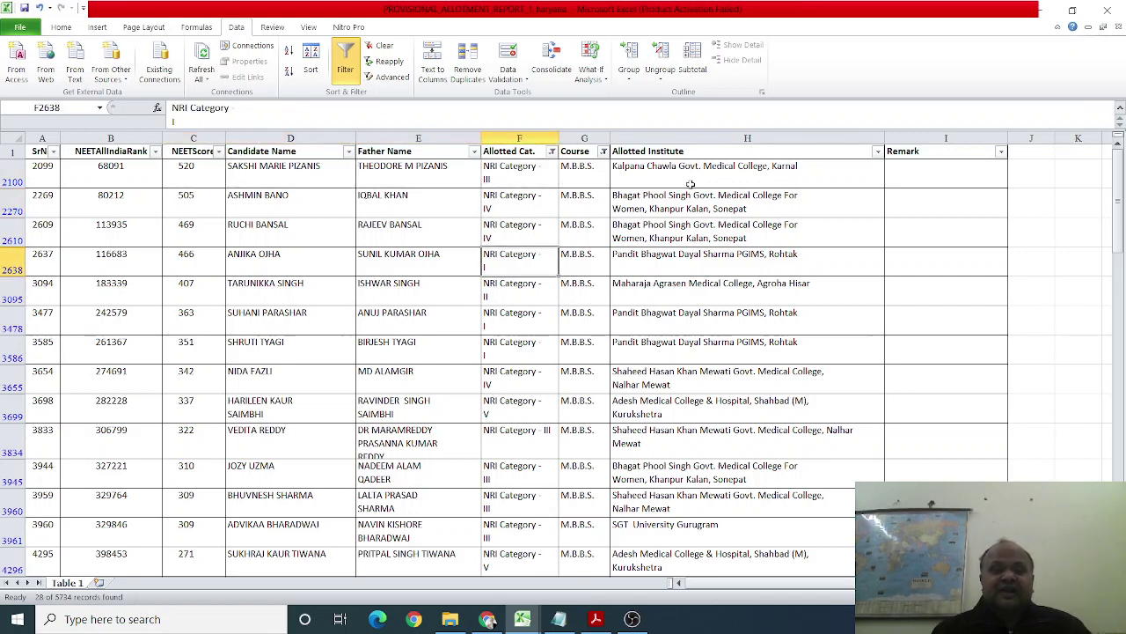
pyautogui.press('Left')
pyautogui.press('Left')
pyautogui.press('Left')
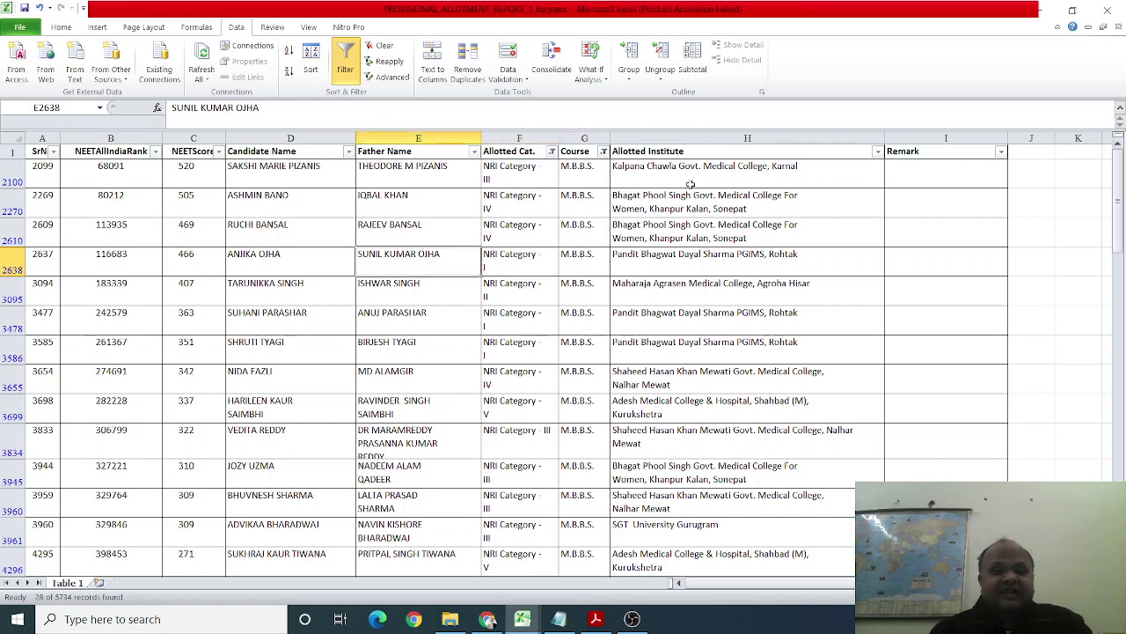
pyautogui.press('Right')
pyautogui.press('Right')
pyautogui.press('Right')
pyautogui.press('Right')
pyautogui.press('Right')
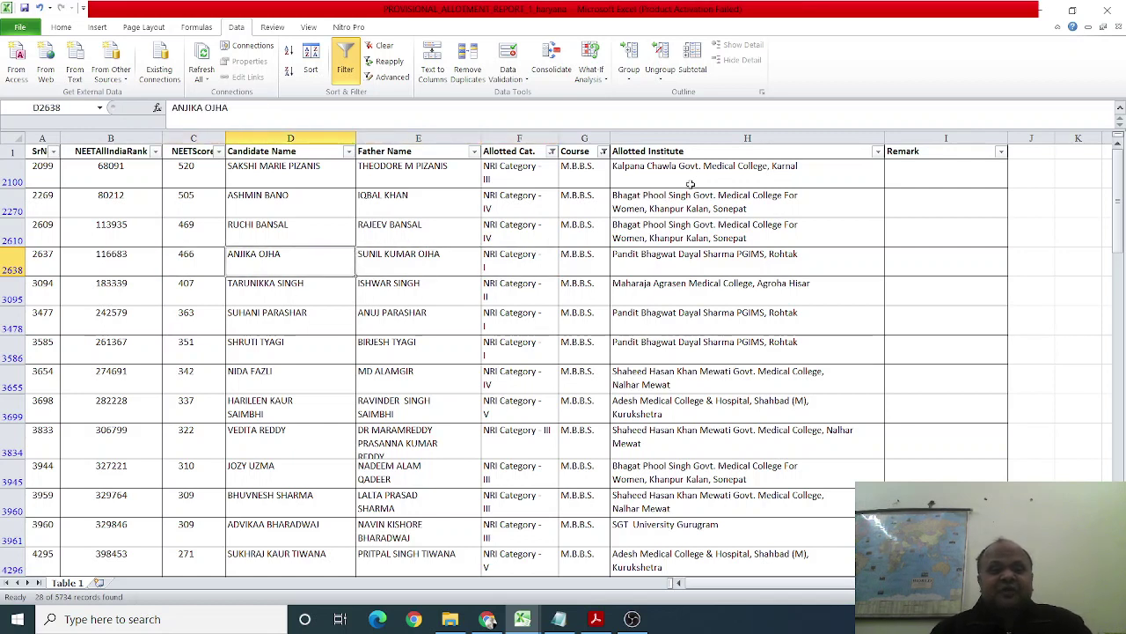
# Return from row 2638 to the Allotted Cat. value in row 2100
pyautogui.press('Left')
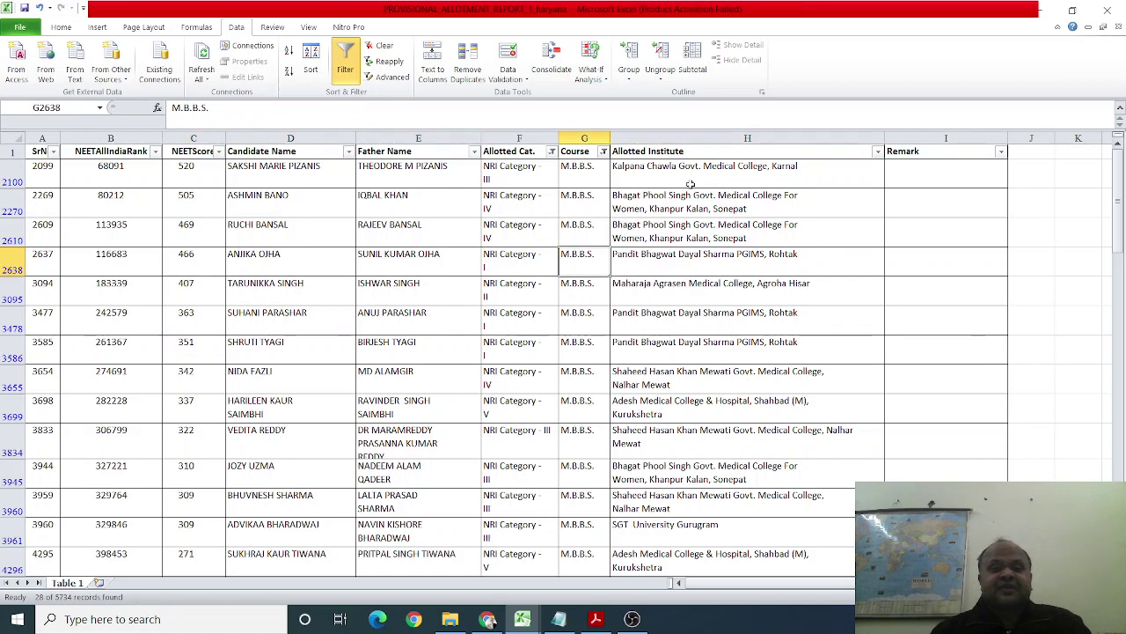
pyautogui.press('Left')
pyautogui.press('Up')
pyautogui.press('Up')
pyautogui.press('Up')
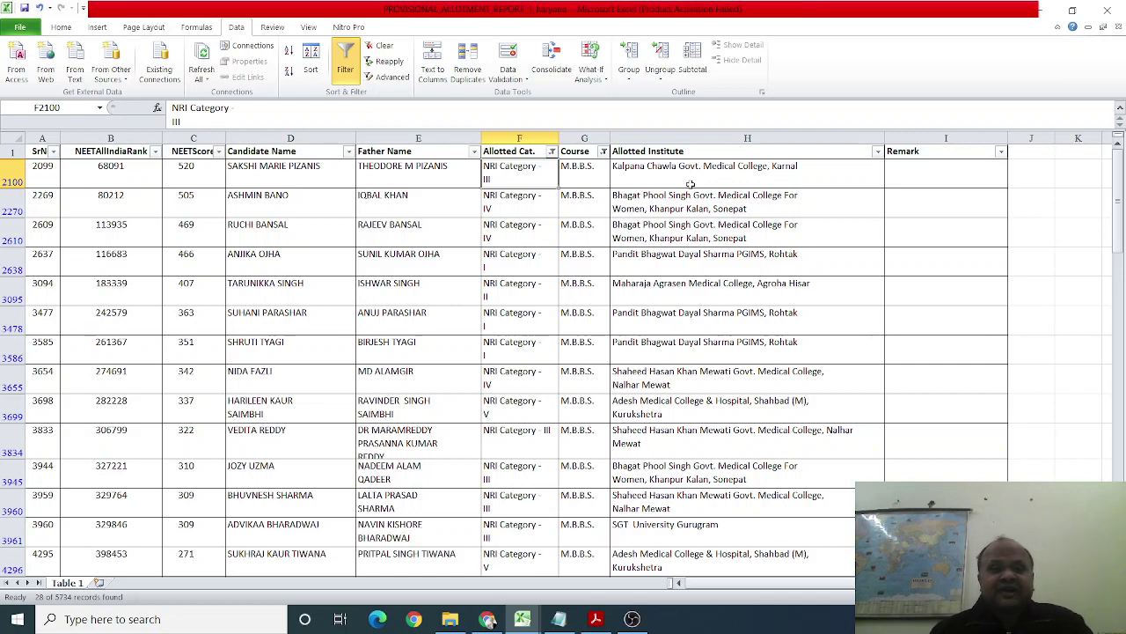
# Examine row 2270 from its NRI category to the allotted institute and back to the candidate name
pyautogui.press('Down')
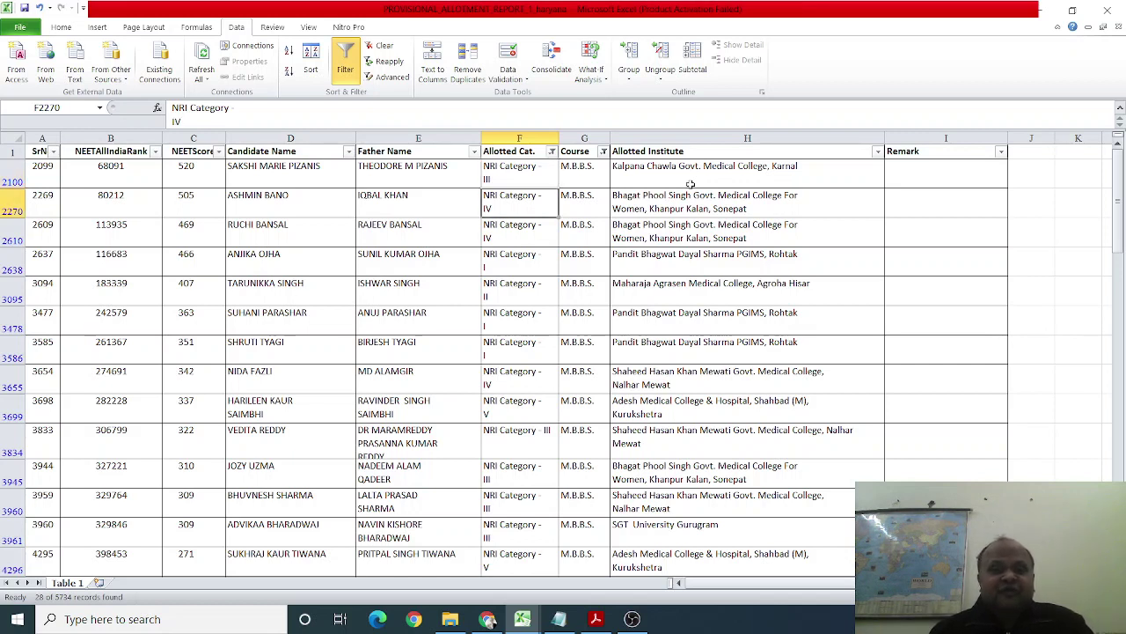
pyautogui.press('Right')
pyautogui.press('Right')
pyautogui.press('Left')
pyautogui.press('Left')
pyautogui.press('Left')
pyautogui.press('Left')
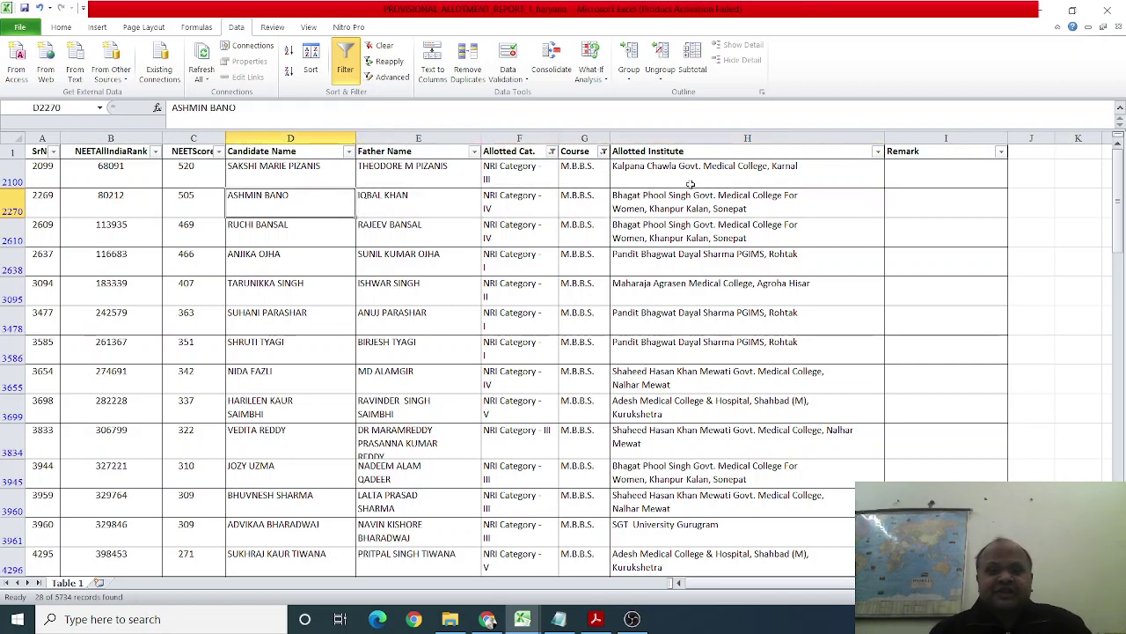
# Read across row 2610 to the course, and check the allotted institute in row 2638
pyautogui.press('Down')
pyautogui.press('Right')
pyautogui.press('Right')
pyautogui.press('Right')
pyautogui.press('Down')
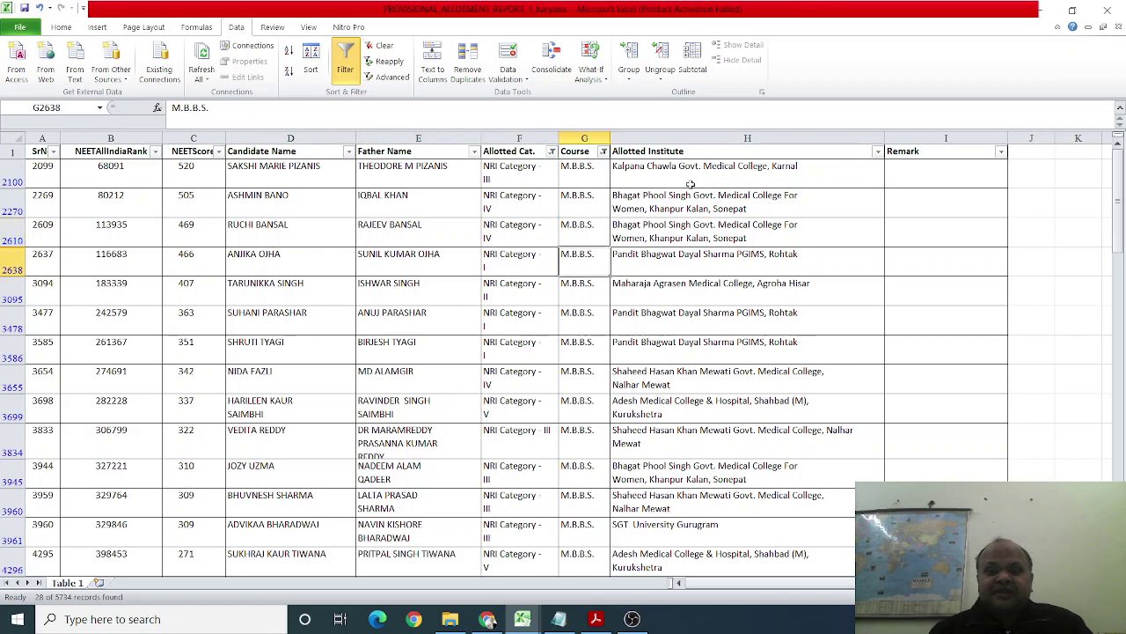
pyautogui.press('Right')
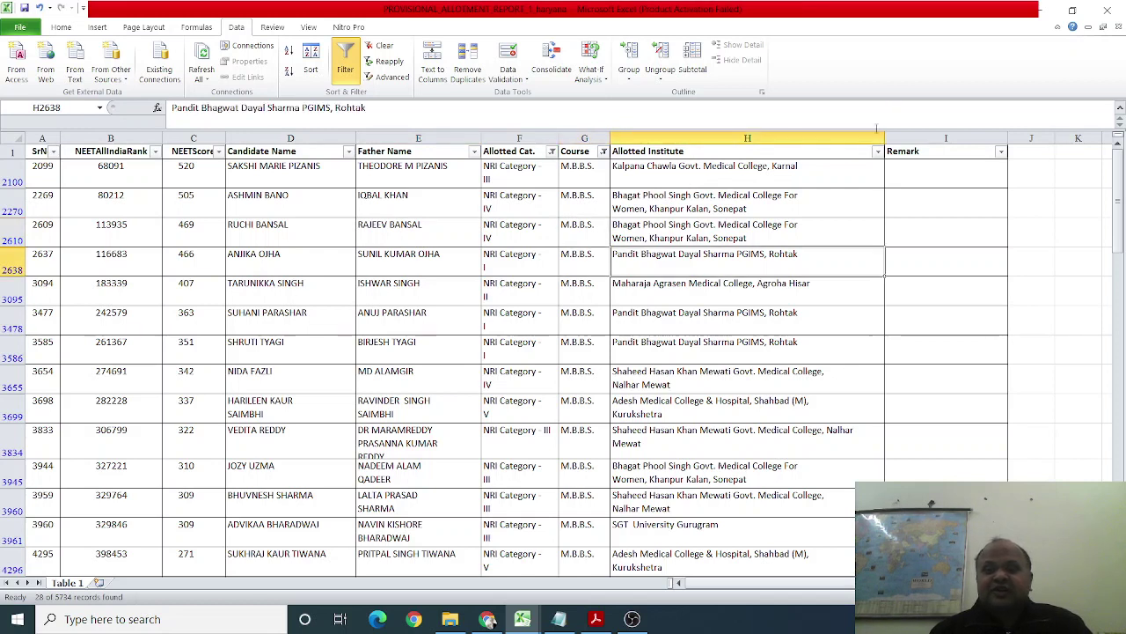
# Filter Allotted Institute to show only Pandit Bhagwat Dayal Sharma PGIMS, Rohtak
pyautogui.click(878, 152)
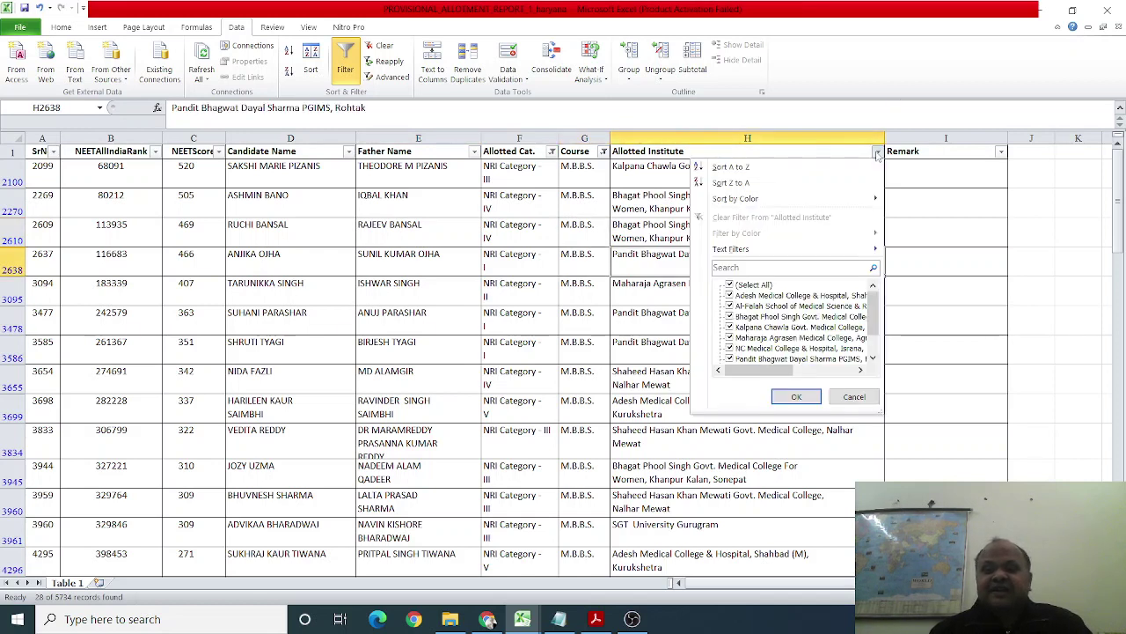
pyautogui.click(737, 287)
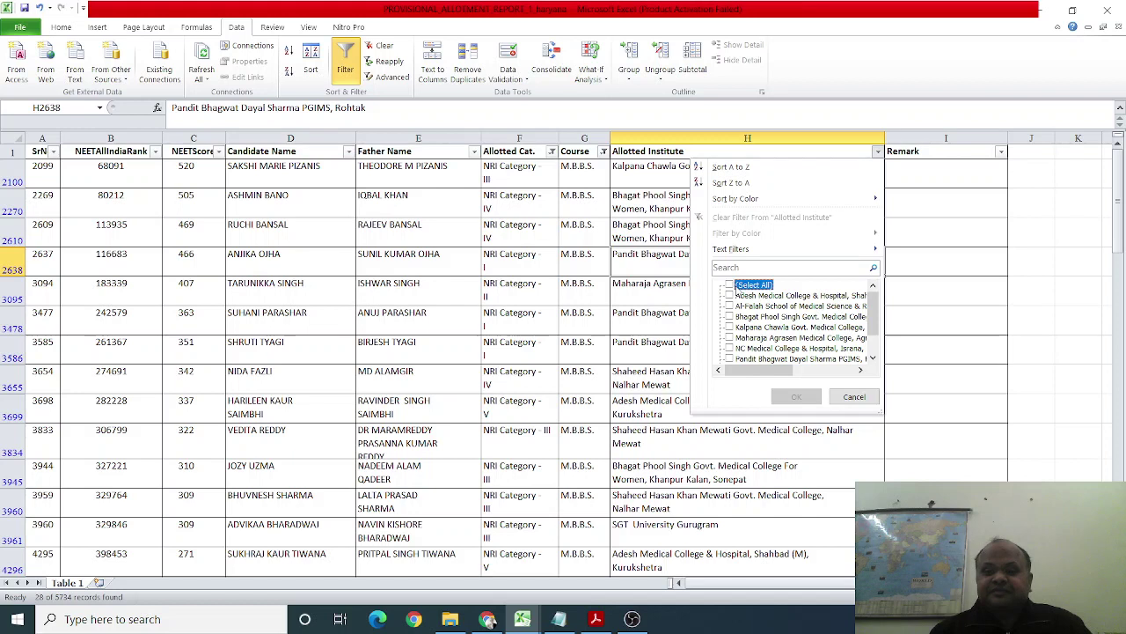
pyautogui.click(730, 359)
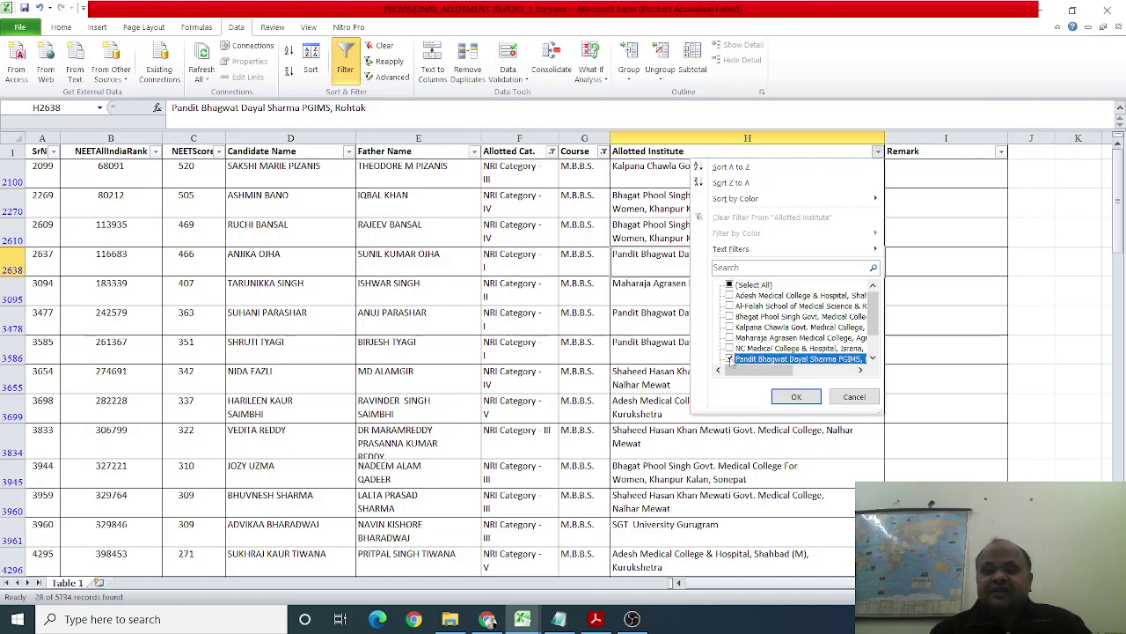
pyautogui.click(796, 397)
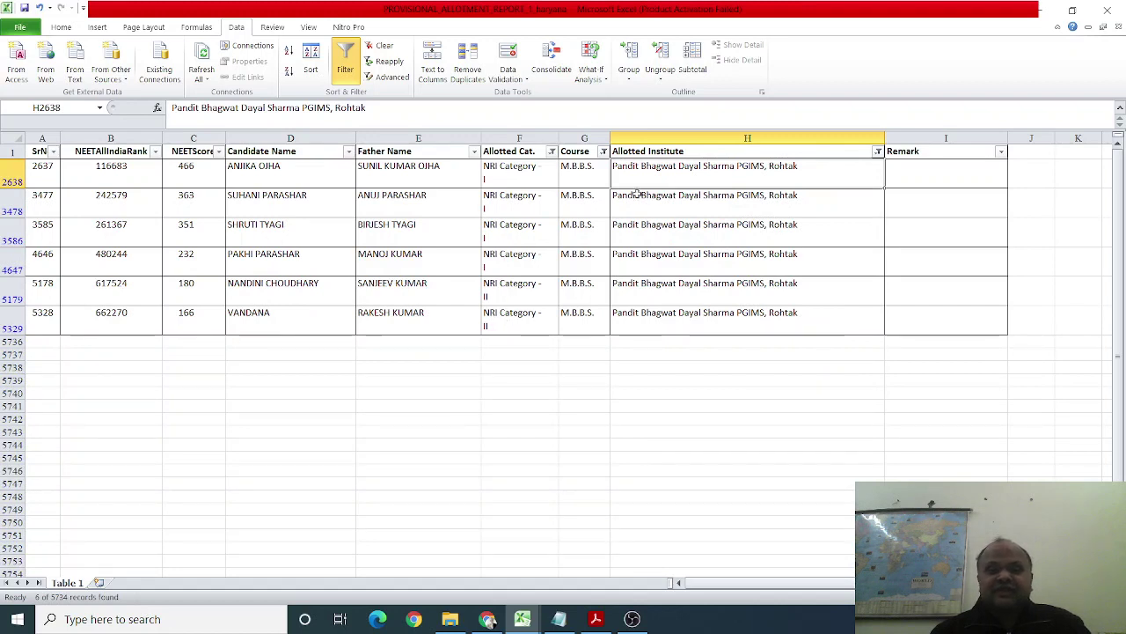
# Reset the Allotted Institute filter to include all institutes again
pyautogui.click(878, 153)
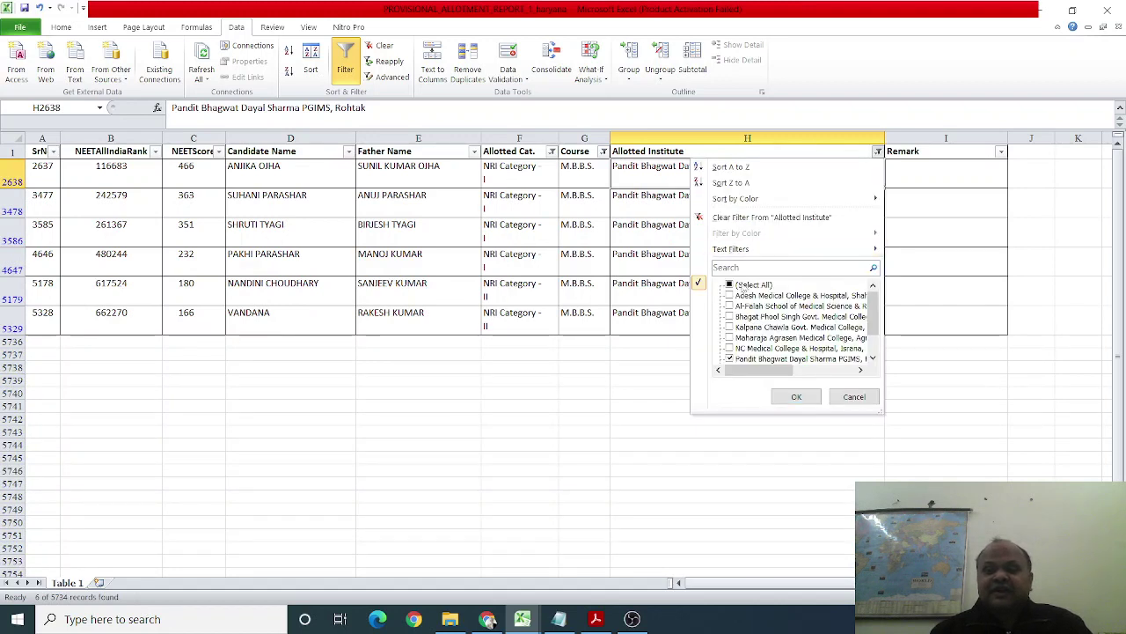
pyautogui.click(729, 286)
pyautogui.click(796, 396)
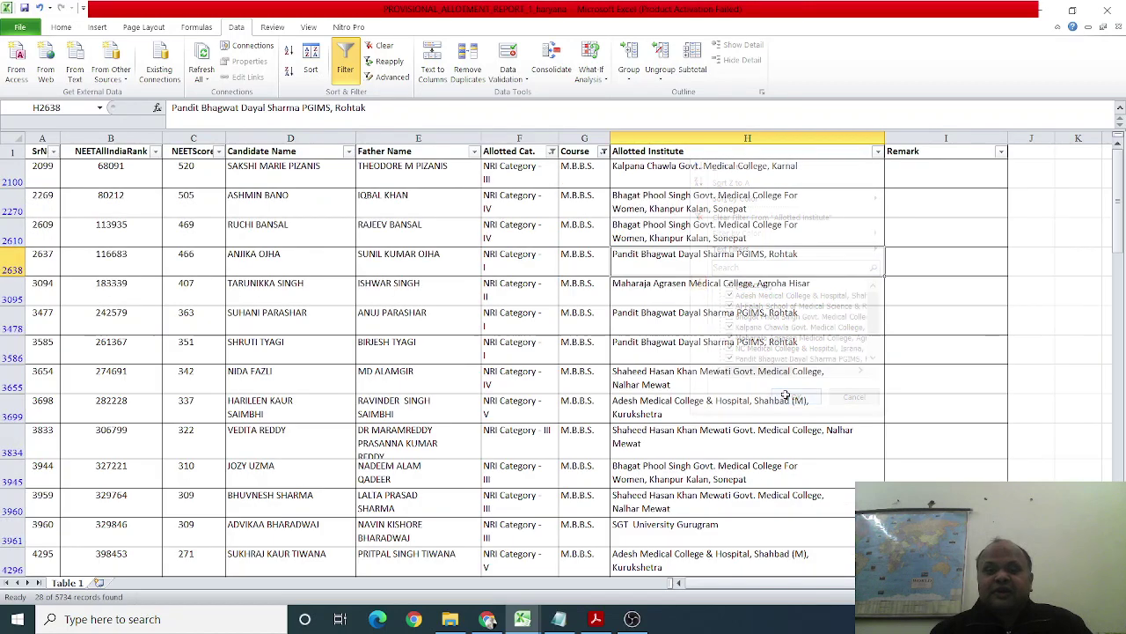
# Check the candidate names and NEET scores in rows 2100 and 2270
pyautogui.click(262, 185)
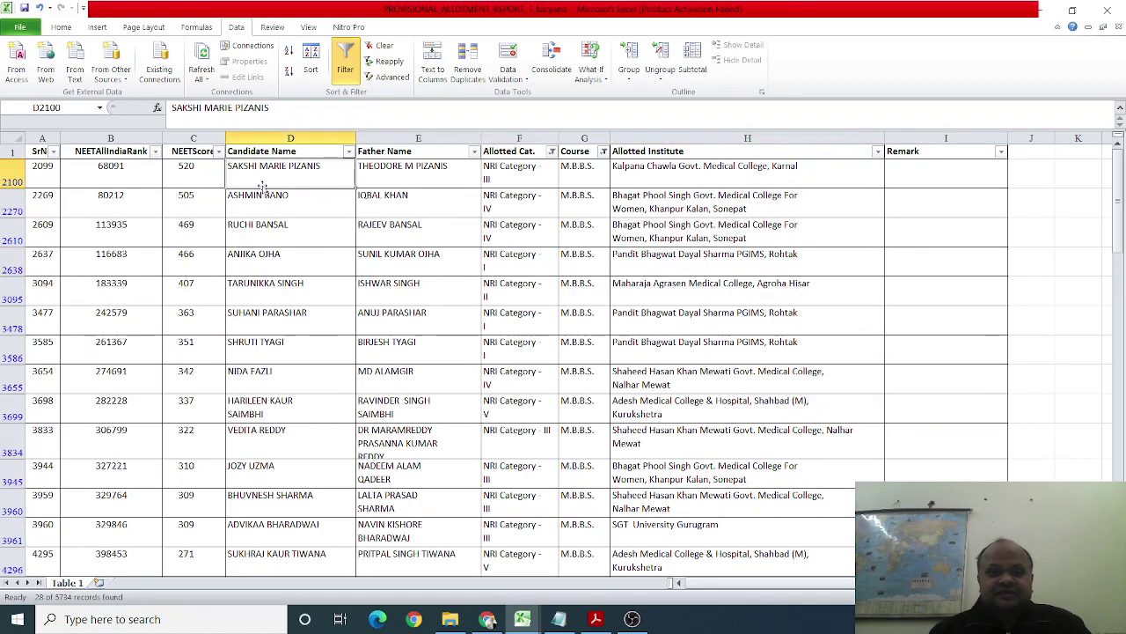
pyautogui.press('Left')
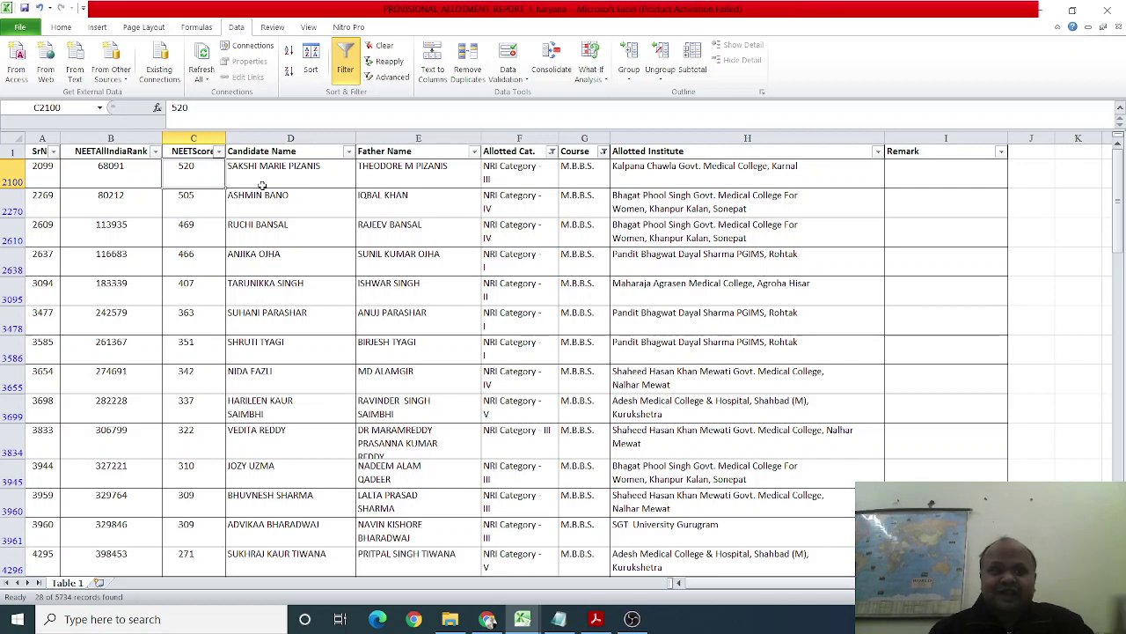
pyautogui.press('Right')
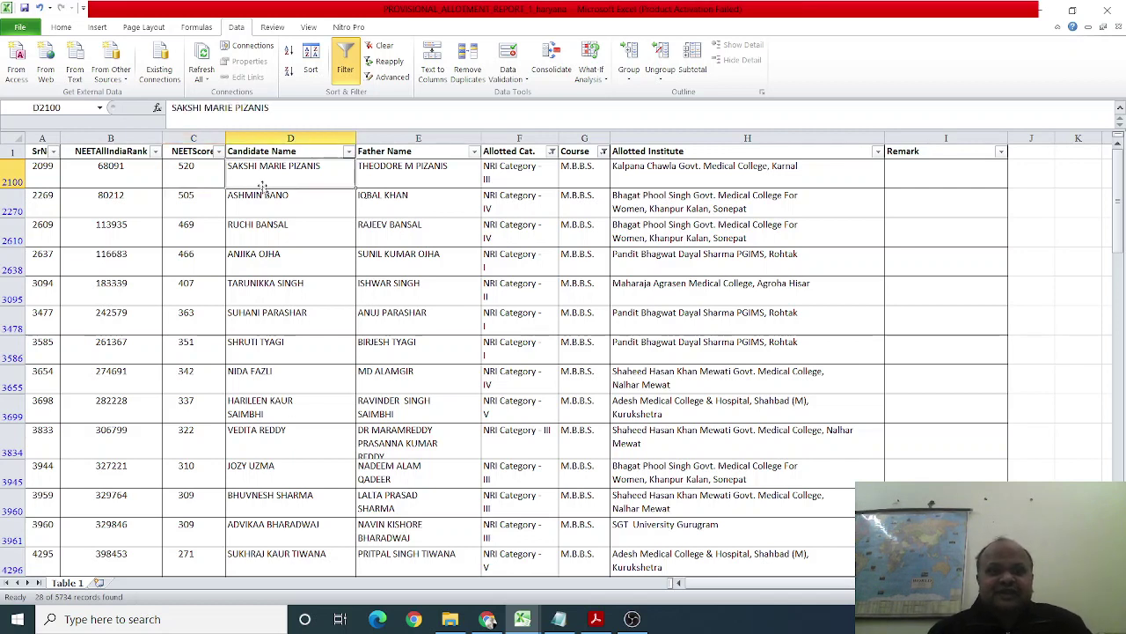
pyautogui.press('Down')
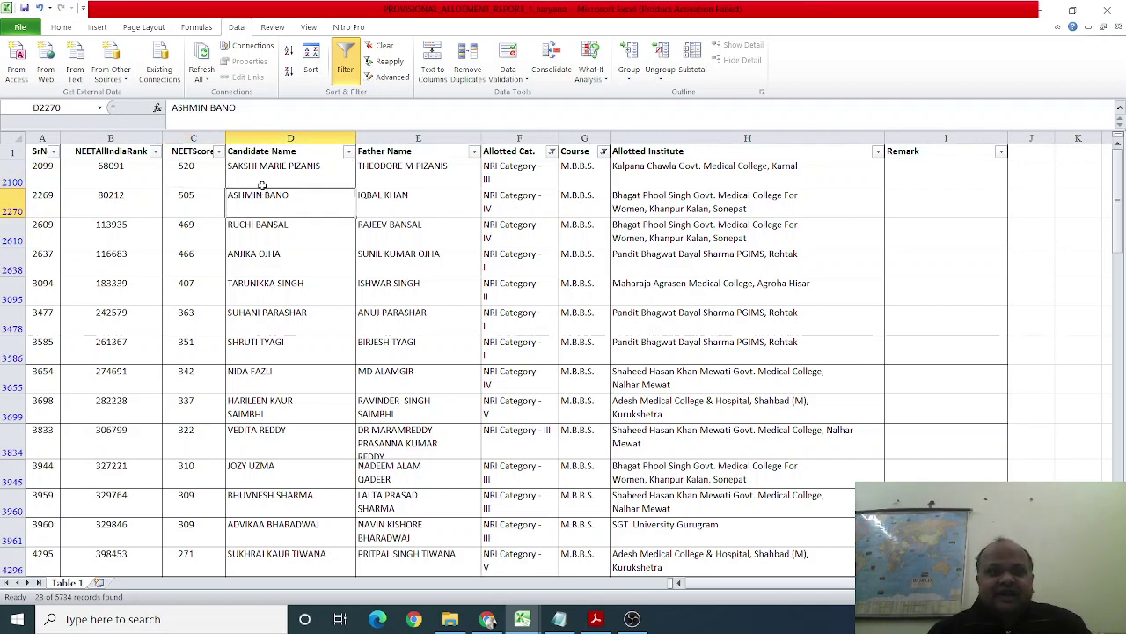
pyautogui.press('Left')
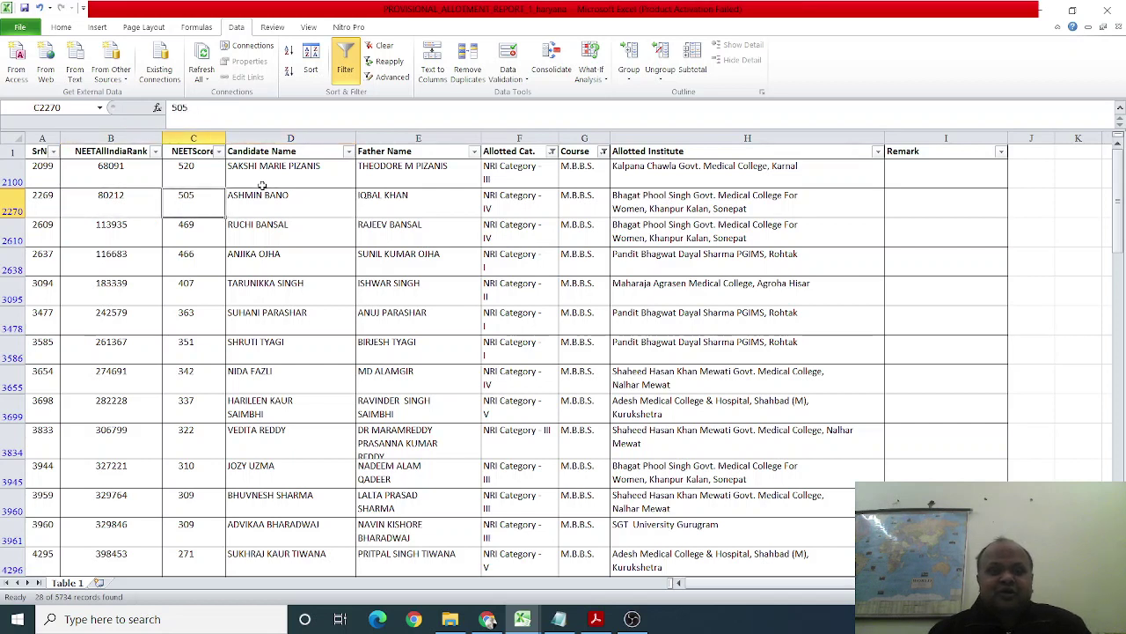
# Read across row 2610 from the NEET score to the course, and continue to the allotted category in row 3095
pyautogui.press('Down')
pyautogui.press('Right')
pyautogui.press('Right')
pyautogui.press('Right')
pyautogui.press('Right')
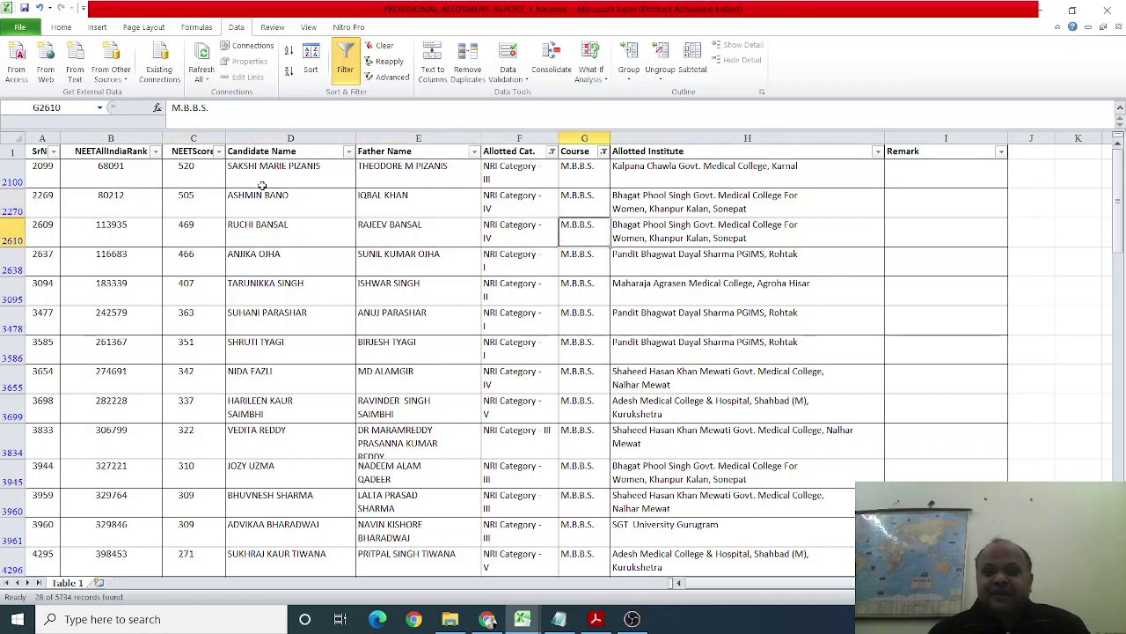
pyautogui.press('Down')
pyautogui.press('Down')
pyautogui.press('Left')
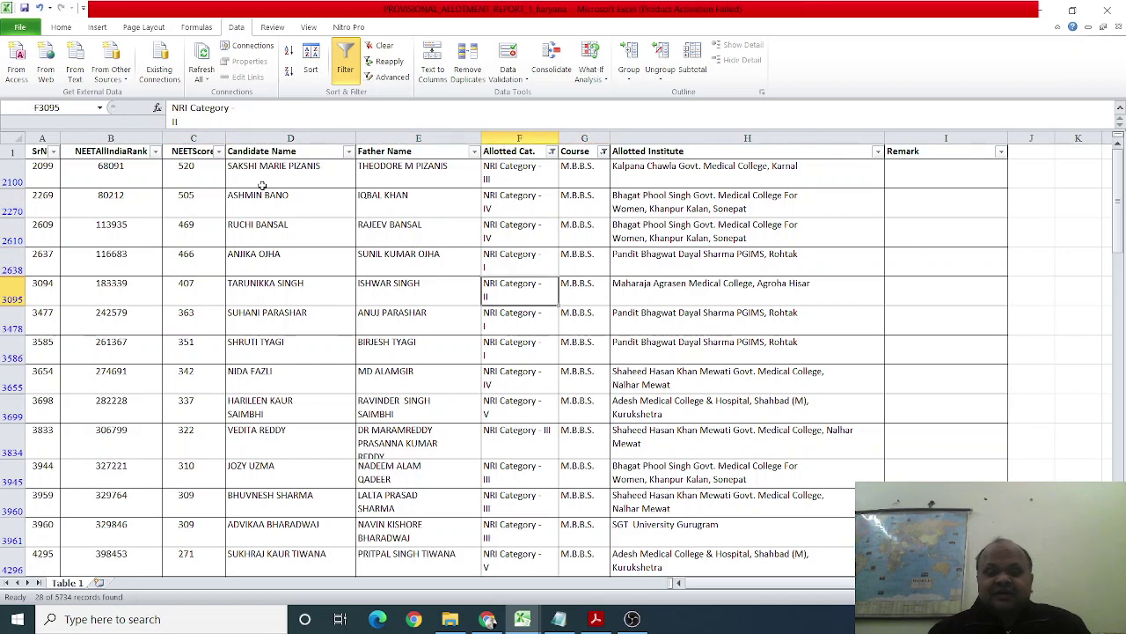
# Go through the allotted institutes from row 3095 down to row 3699
pyautogui.press('Right')
pyautogui.press('Right')
pyautogui.press('Down')
pyautogui.press('Down')
pyautogui.press('Down')
pyautogui.press('Down')
pyautogui.press('Down')
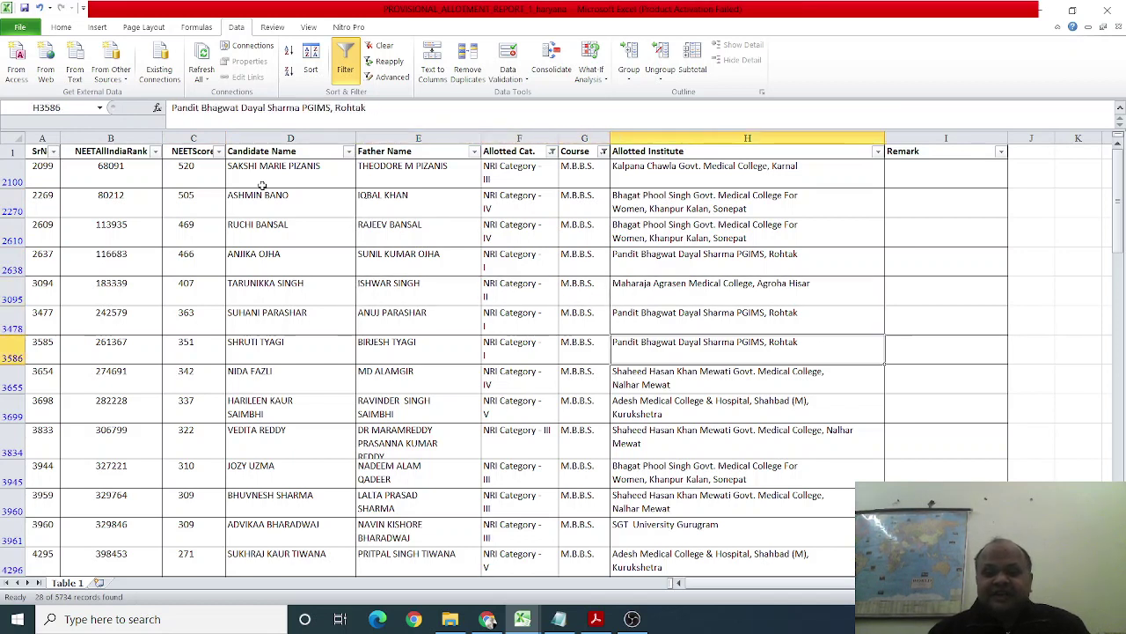
pyautogui.press('Up')
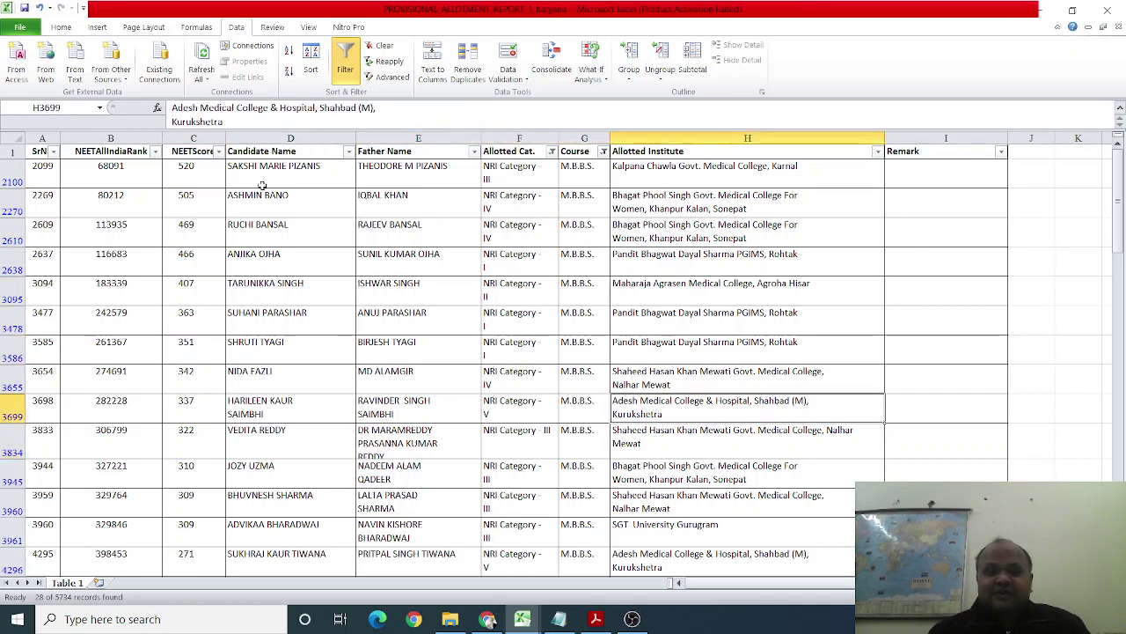
# Compare the allotted institute in row 3699 with its NRI category
pyautogui.press('Left')
pyautogui.press('Left')
pyautogui.press('Right')
pyautogui.press('Right')
pyautogui.press('Left')
pyautogui.press('Left')
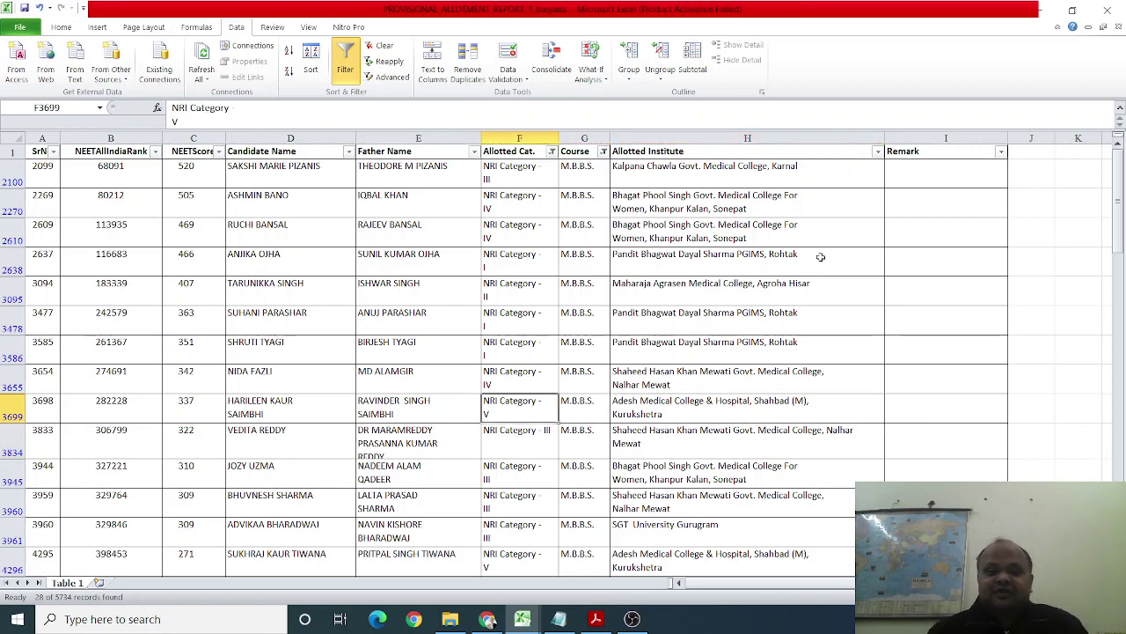
# Check the NEET score in row 3699 and read across to its allotted institute
pyautogui.press('Left')
pyautogui.press('Left')
pyautogui.press('Left')
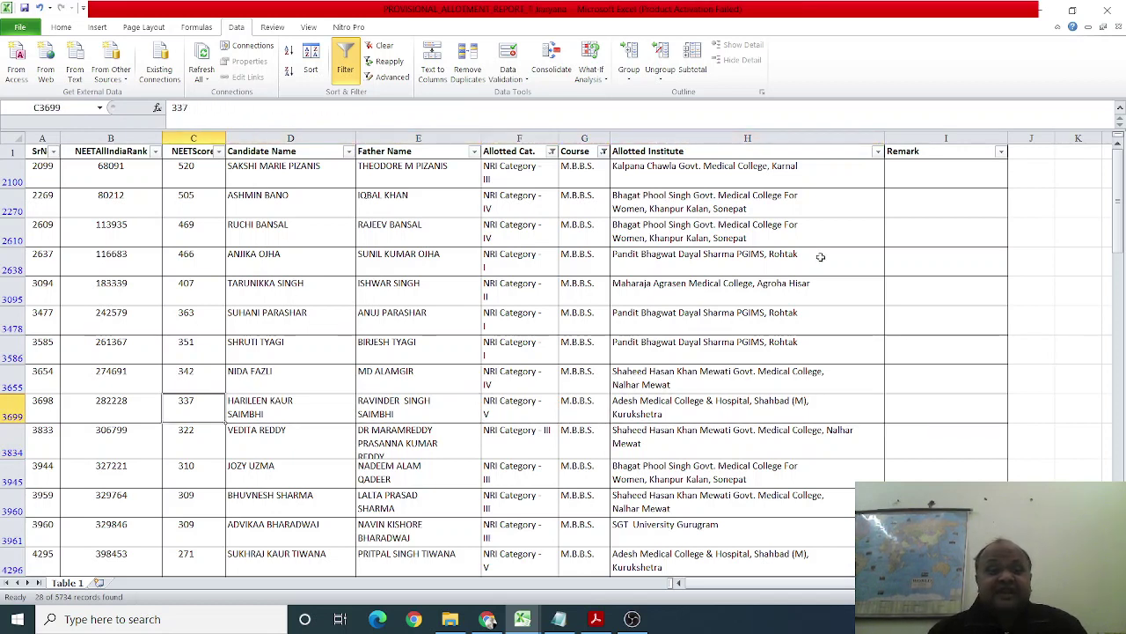
pyautogui.press('Right')
pyautogui.press('Right')
pyautogui.press('Right')
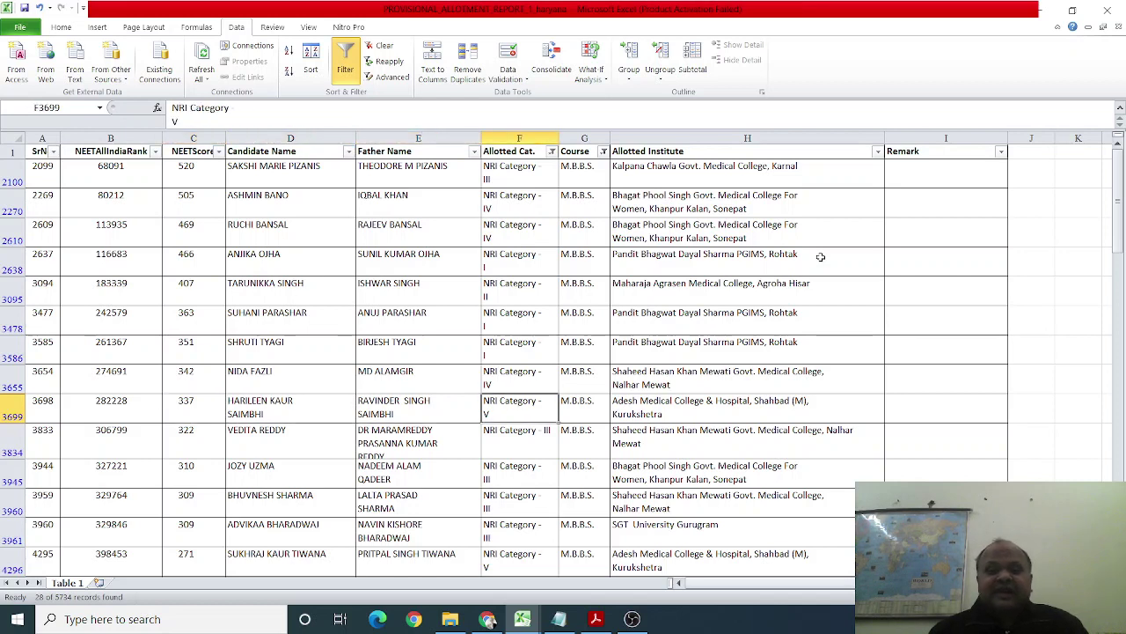
pyautogui.press('Right')
pyautogui.press('Right')
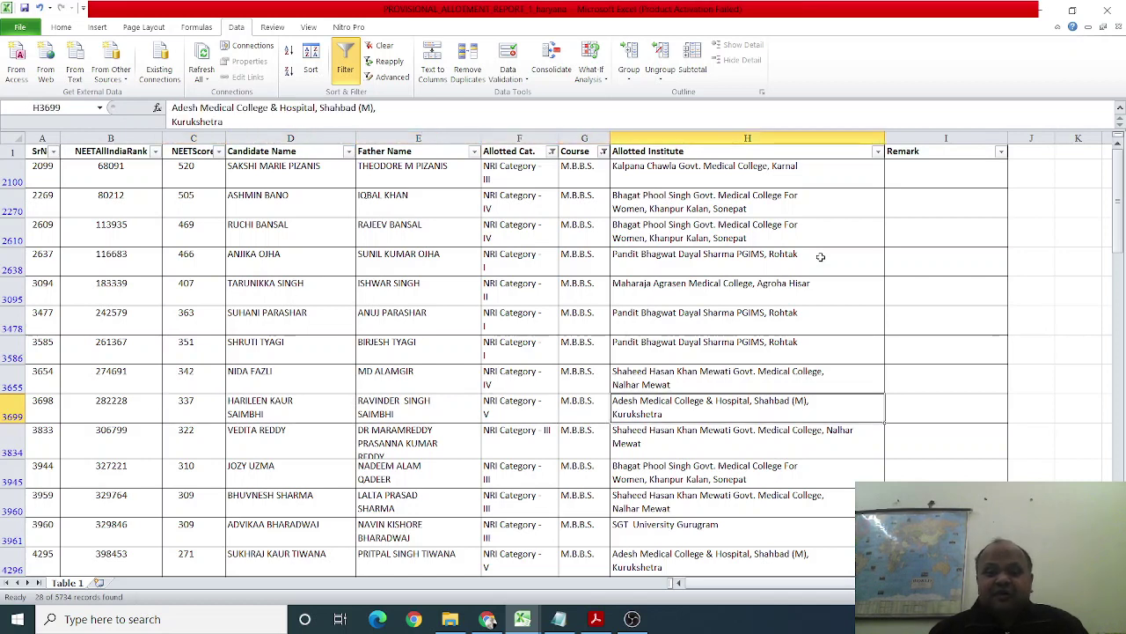
# Look through the allotted institutes just below row 3699 and return to that row
pyautogui.press('Down')
pyautogui.press('Down')
pyautogui.press('Down')
pyautogui.press('Up')
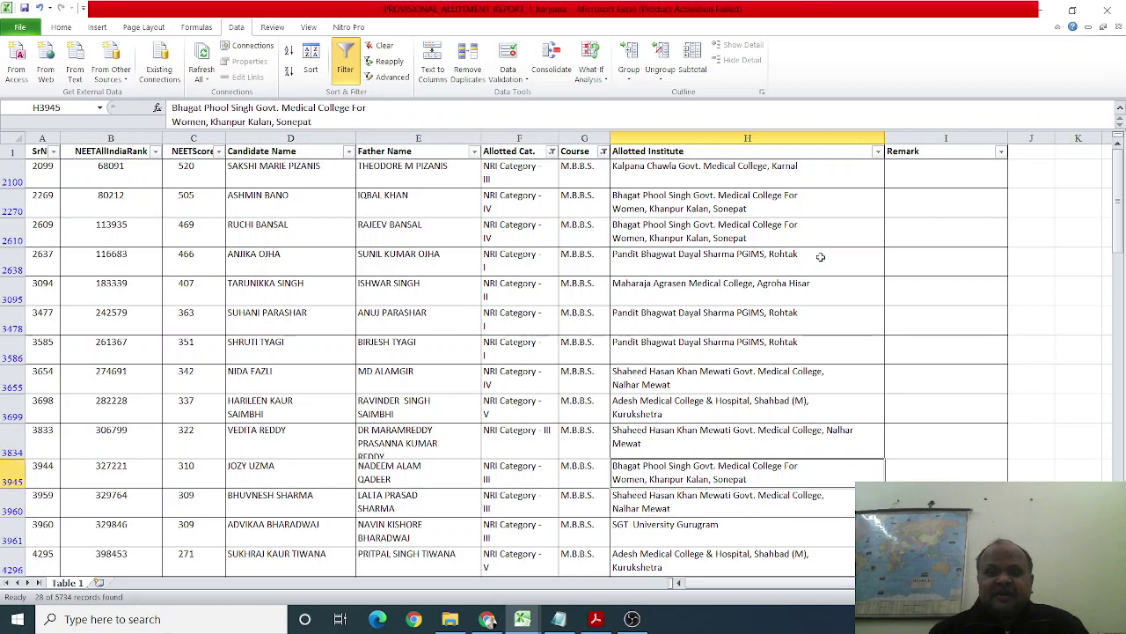
pyautogui.press('Up')
pyautogui.press('Up')
# Review row 3699 again from the allotted institute to the NEET score and back to the category
pyautogui.press('Left')
pyautogui.press('Left')
pyautogui.press('Left')
pyautogui.press('Left')
pyautogui.press('Left')
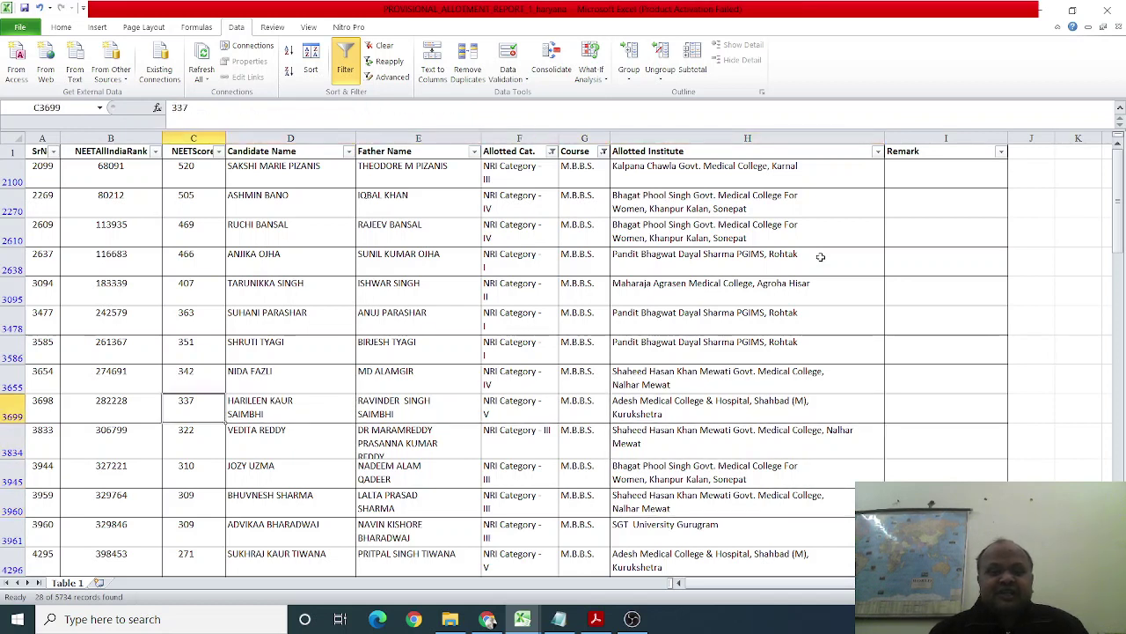
pyautogui.press('Right')
pyautogui.press('Right')
pyautogui.press('Right')
pyautogui.press('Right')
pyautogui.press('Right')
pyautogui.press('Left')
pyautogui.press('Left')
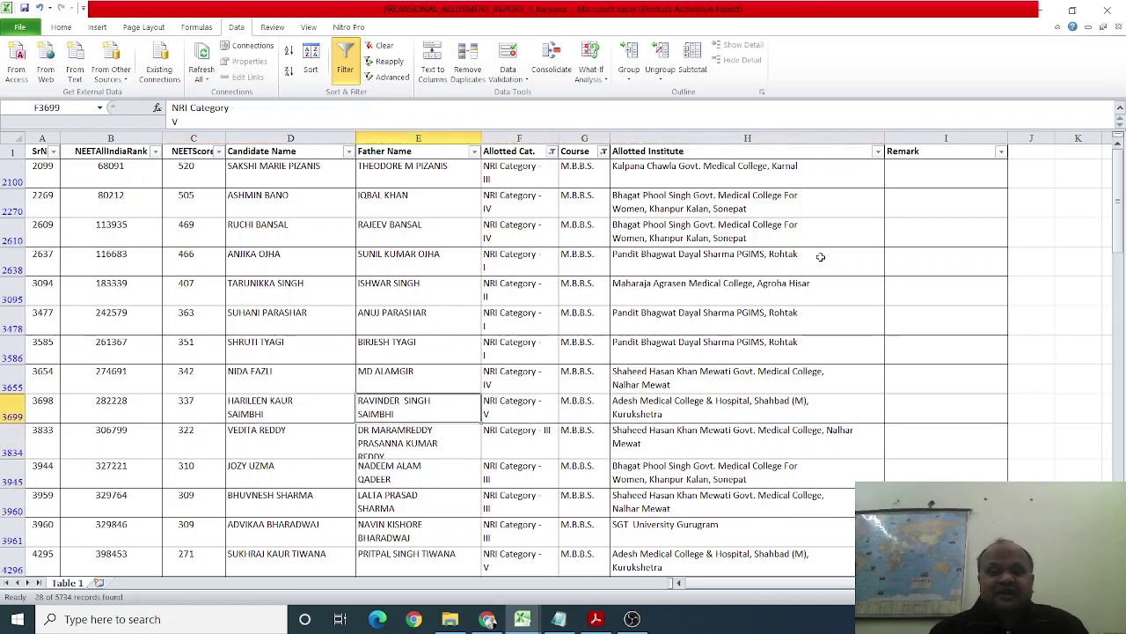
# Check the All India rank in row 3699 and read across to the allotted institute
pyautogui.press('Left')
pyautogui.press('Left')
pyautogui.press('Left')
pyautogui.press('Left')
pyautogui.press('Right')
pyautogui.press('Right')
pyautogui.press('Right')
pyautogui.press('Right')
pyautogui.press('Right')
pyautogui.press('Right')
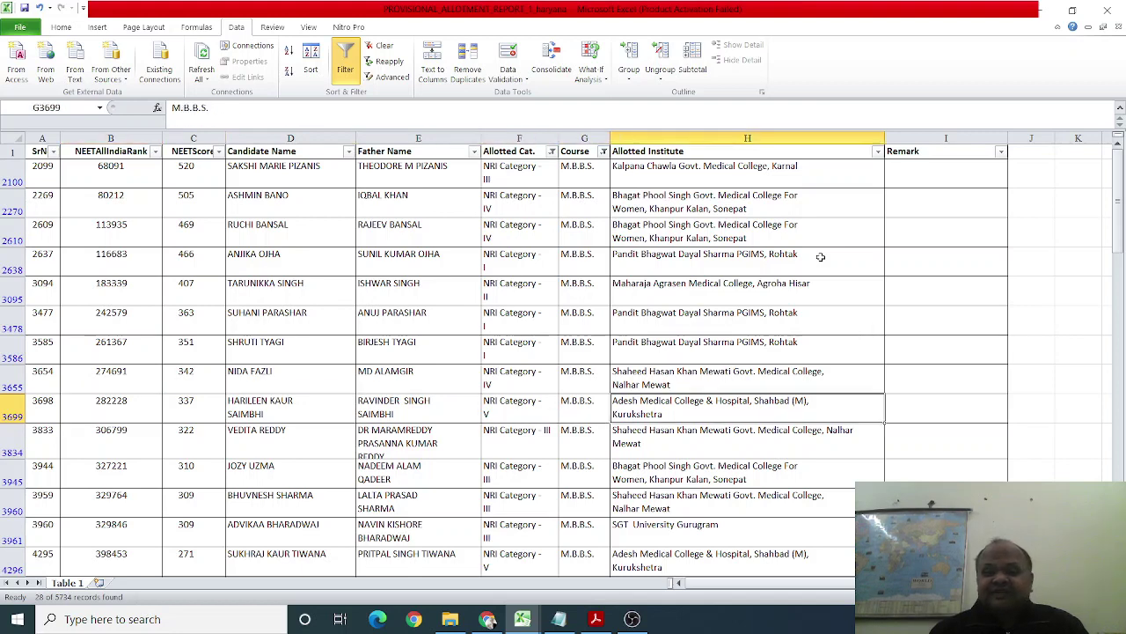
# Go through the allotted institutes from row 3699 down to row 4647
pyautogui.press('Down')
pyautogui.press('Down')
pyautogui.press('Down')
pyautogui.press('Down')
pyautogui.press('Down')
pyautogui.press('Down')
pyautogui.press('Down')
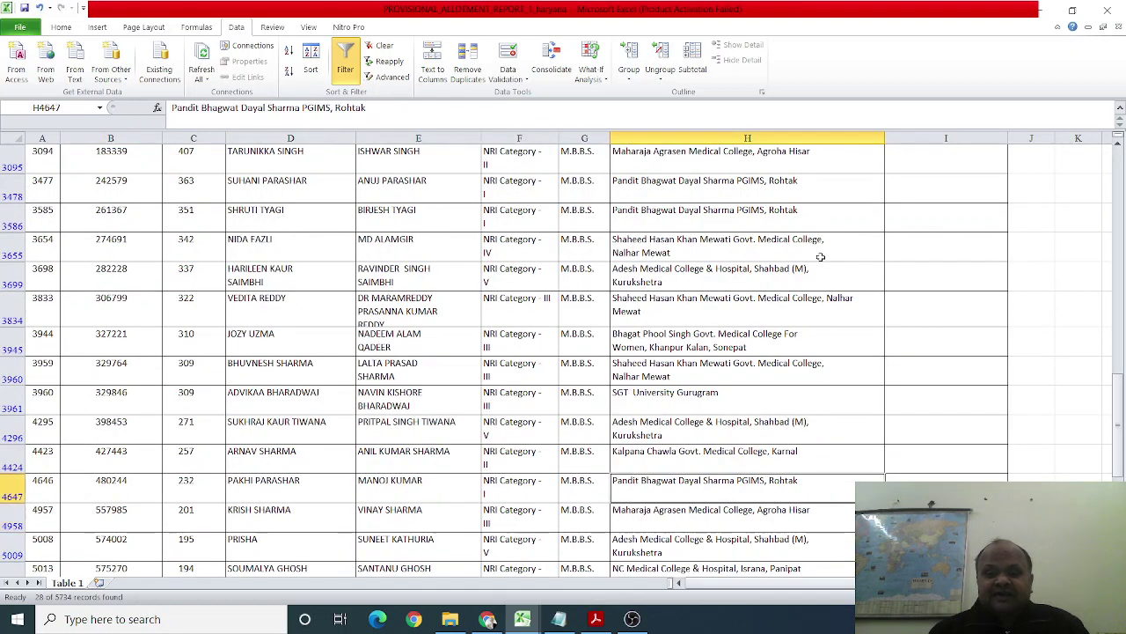
# Go back to the SGT University Gurugram allotment in row 3961 and examine its candidate details, NEET score and category
pyautogui.press('Up')
pyautogui.press('Up')
pyautogui.press('Up')
pyautogui.press('Left')
pyautogui.press('Left')
pyautogui.press('Left')
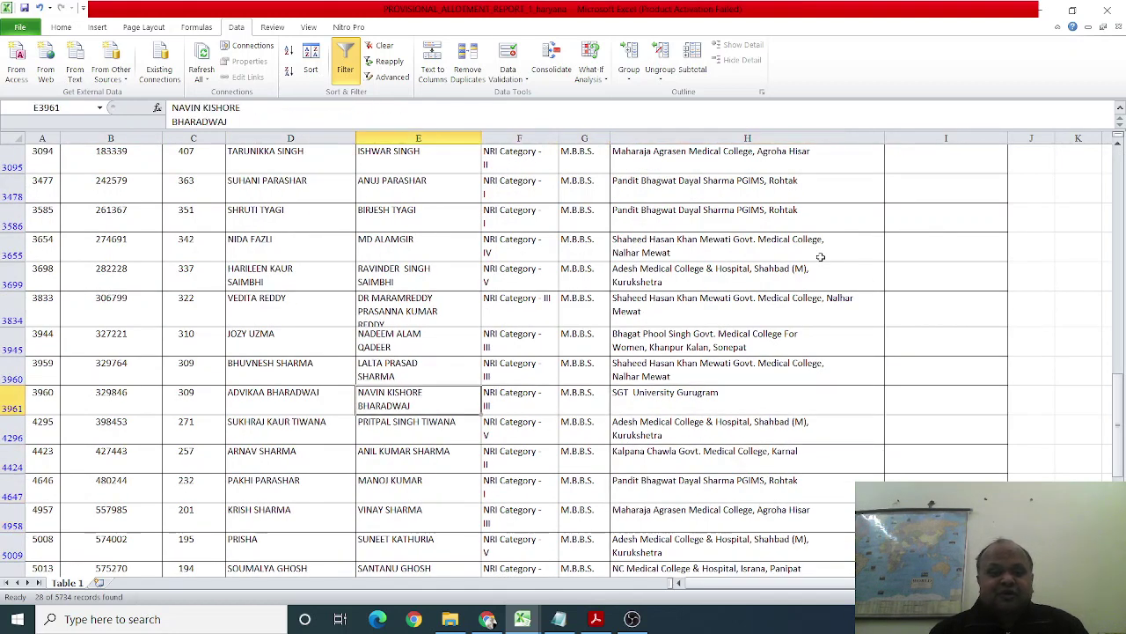
pyautogui.press('Left')
pyautogui.press('Left')
pyautogui.press('Right')
pyautogui.press('Right')
pyautogui.press('Right')
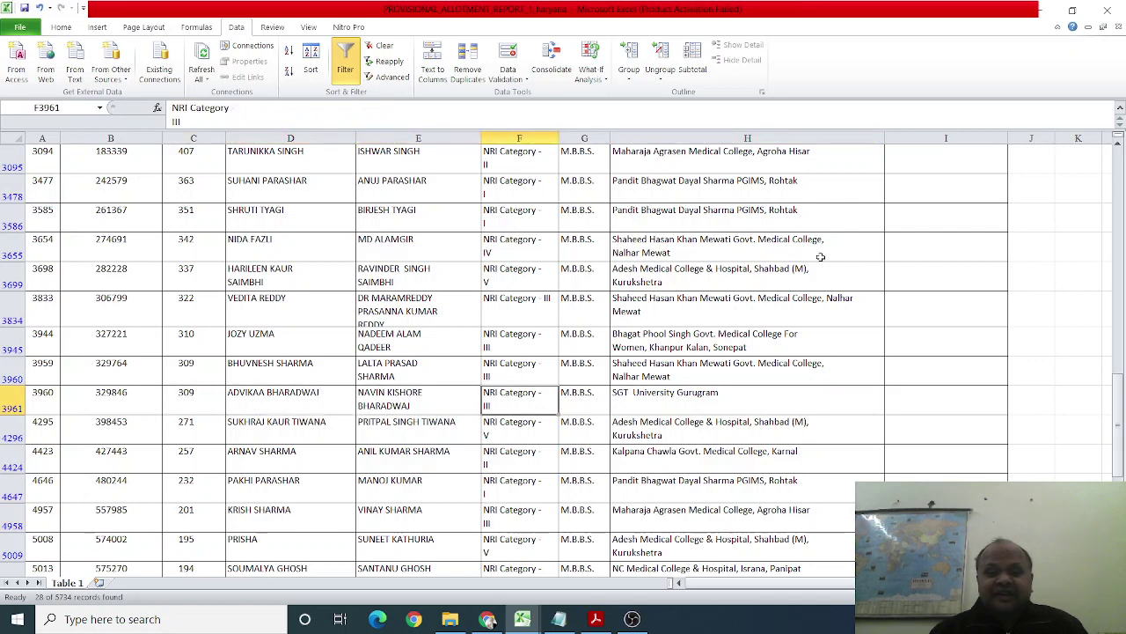
# Follow the allotted categories down to row 4958 and check that candidate's rank and NEET score
pyautogui.press('Down')
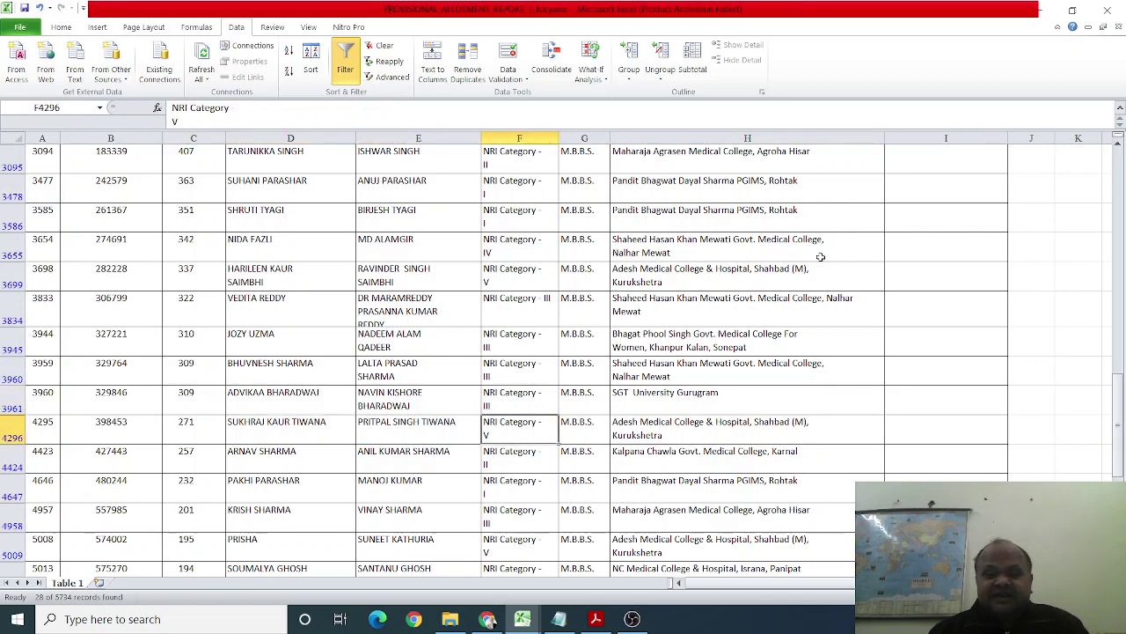
pyautogui.press('Down')
pyautogui.press('Down')
pyautogui.press('Down')
pyautogui.press('Left')
pyautogui.press('Left')
pyautogui.press('Left')
pyautogui.press('Left')
pyautogui.press('Right')
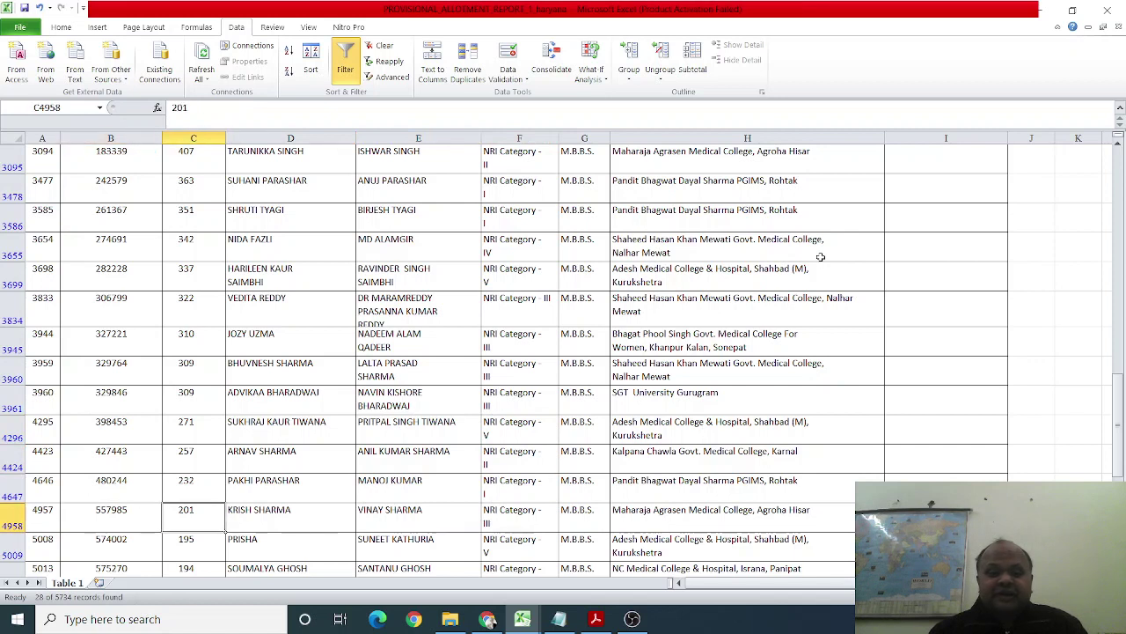
# Read across row 4958 to the allotted institute and return to the institute in row 3961
pyautogui.press('Right')
pyautogui.press('Right')
pyautogui.press('Right')
pyautogui.press('Right')
pyautogui.press('Right')
pyautogui.press('Up')
pyautogui.press('Up')
pyautogui.press('Up')
pyautogui.press('Up')
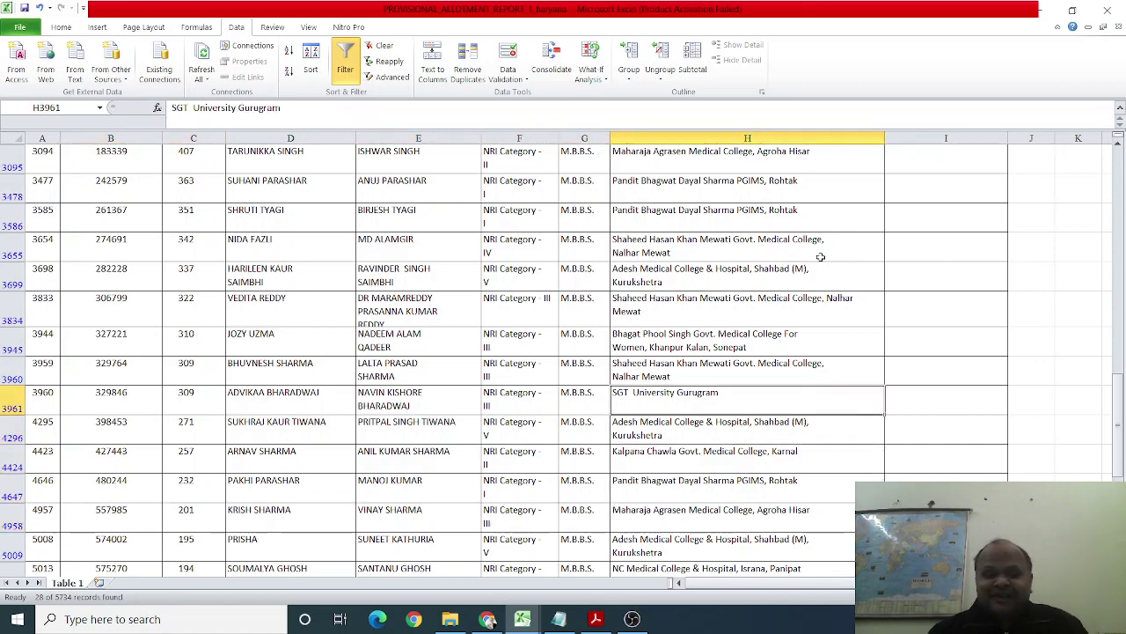
# Check the candidate's name in row 3961 and read back across to the allotted institute
pyautogui.press('Left')
pyautogui.press('Left')
pyautogui.press('Left')
pyautogui.press('Left')
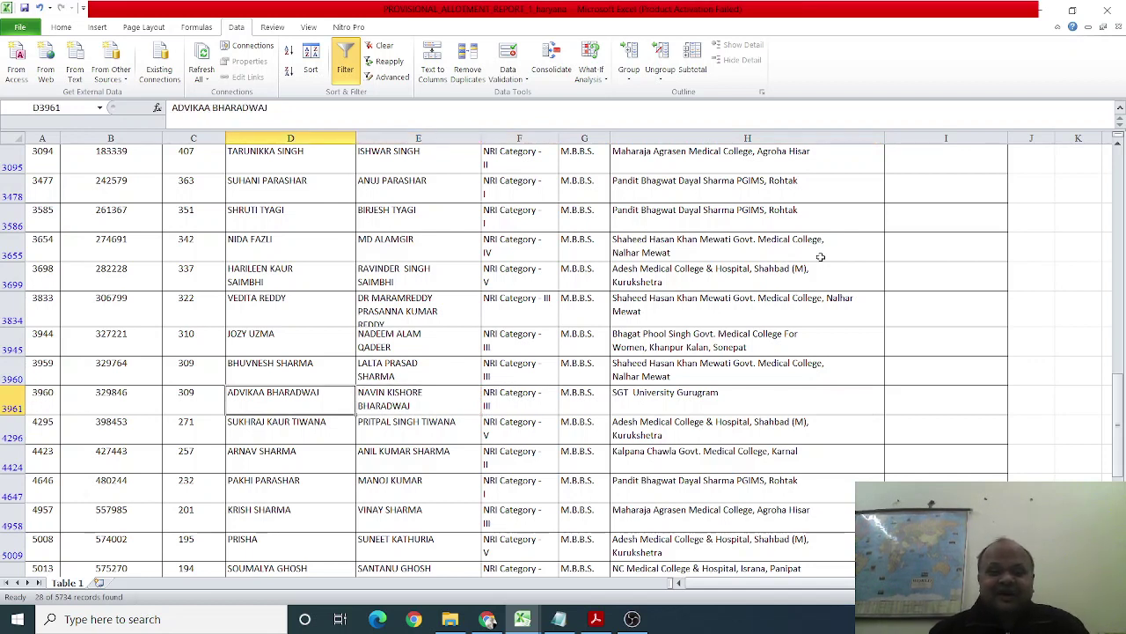
pyautogui.press('Right')
pyautogui.press('Right')
pyautogui.press('Right')
pyautogui.press('Right')
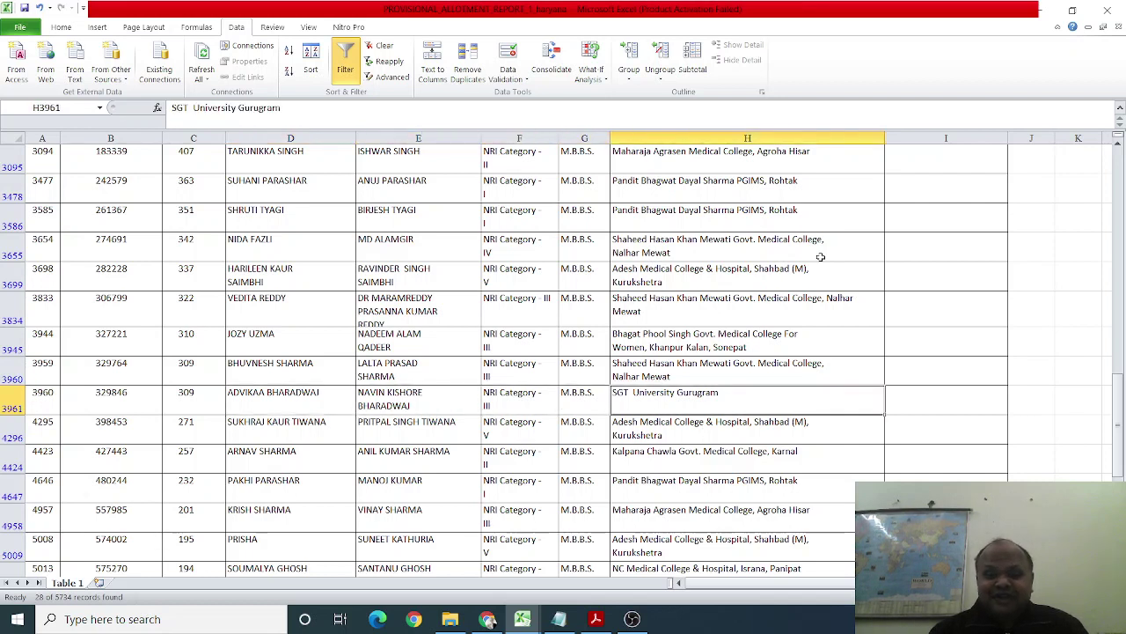
# Go through the allotted institutes from row 3961 down to row 5179
pyautogui.press('Down')
pyautogui.press('Down')
pyautogui.press('Down')
pyautogui.press('Down')
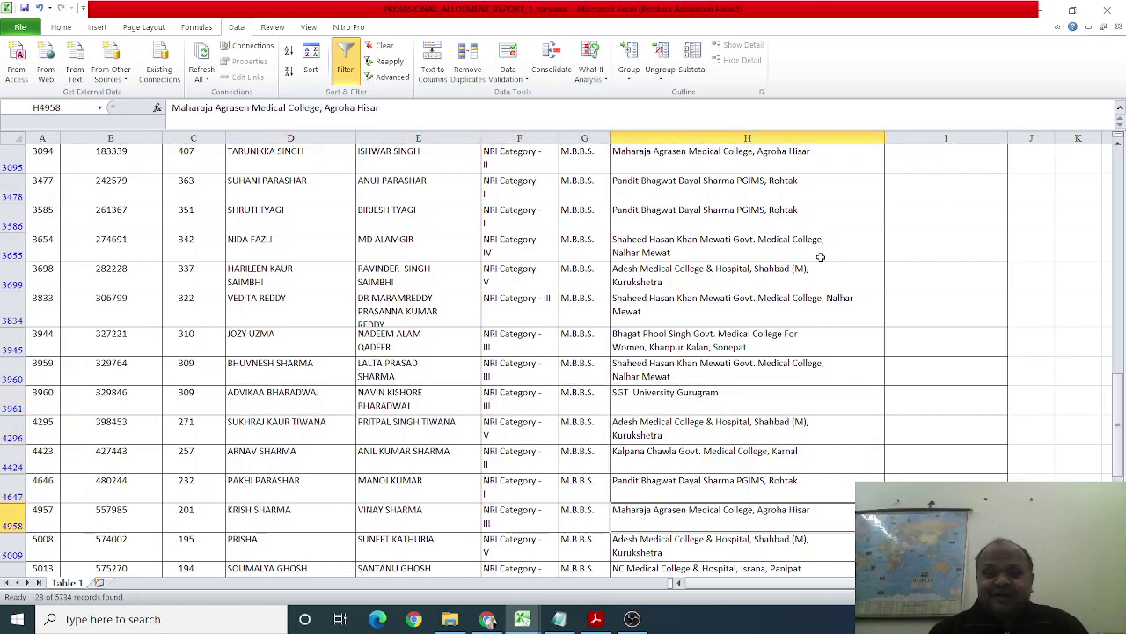
pyautogui.press('Down')
pyautogui.press('Down')
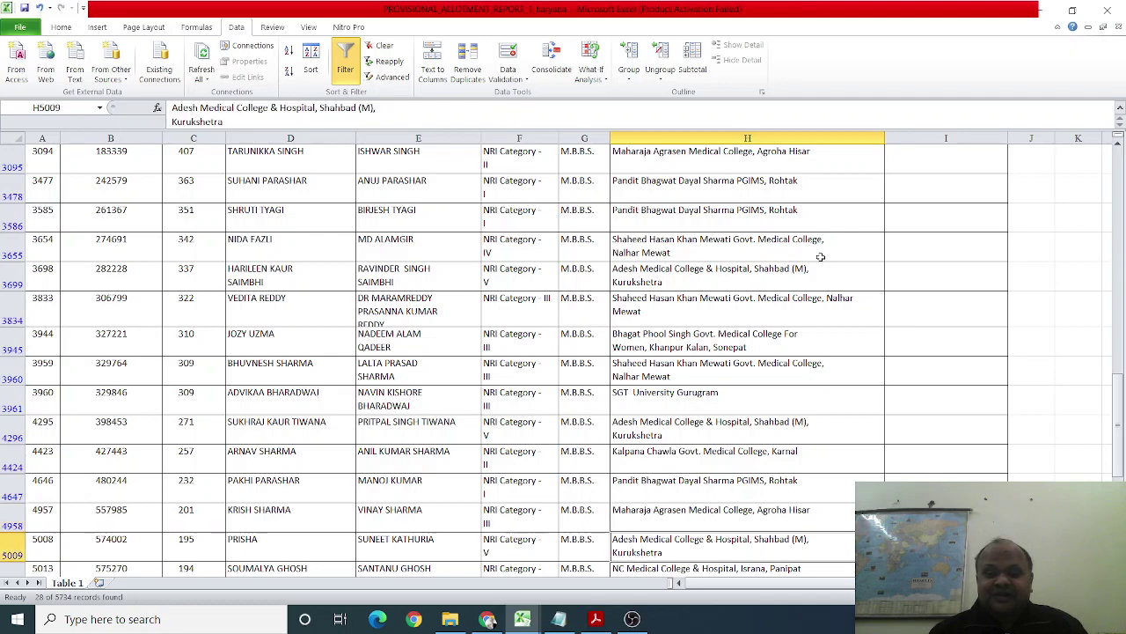
pyautogui.press('Down')
pyautogui.press('Down')
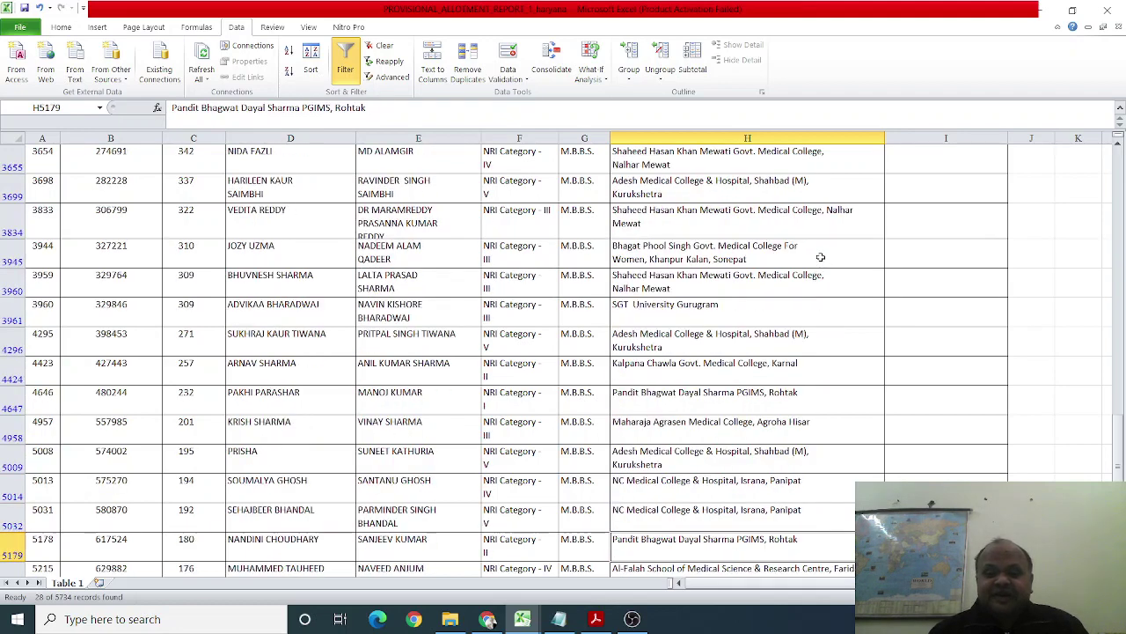
# Review the remaining NRI allotted institutes from row 5179 to the last filtered record in row 5723
pyautogui.press('Down')
pyautogui.press('Down')
pyautogui.press('Up')
pyautogui.press('Up')
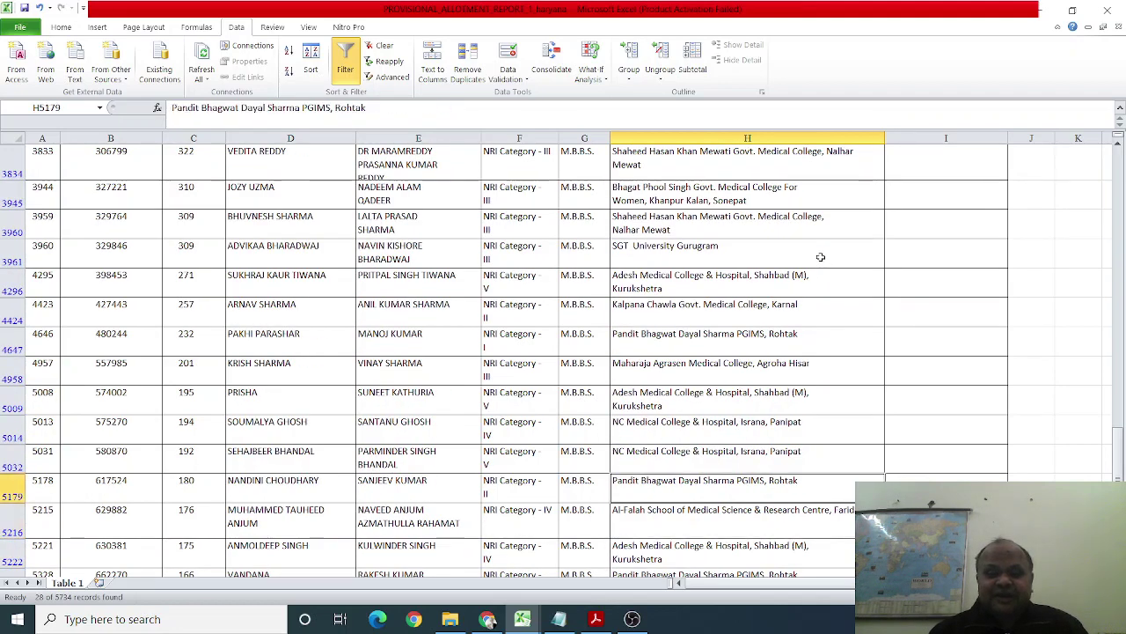
pyautogui.press('Down')
pyautogui.press('Down')
pyautogui.press('Down')
pyautogui.press('Down')
pyautogui.press('Down')
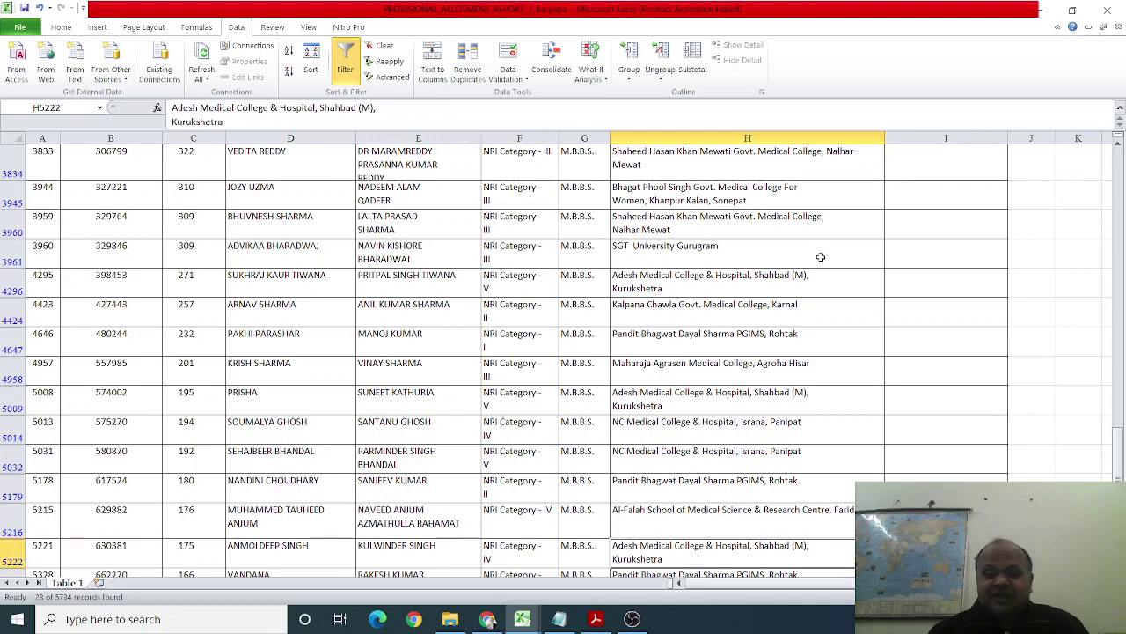
pyautogui.press('Down')
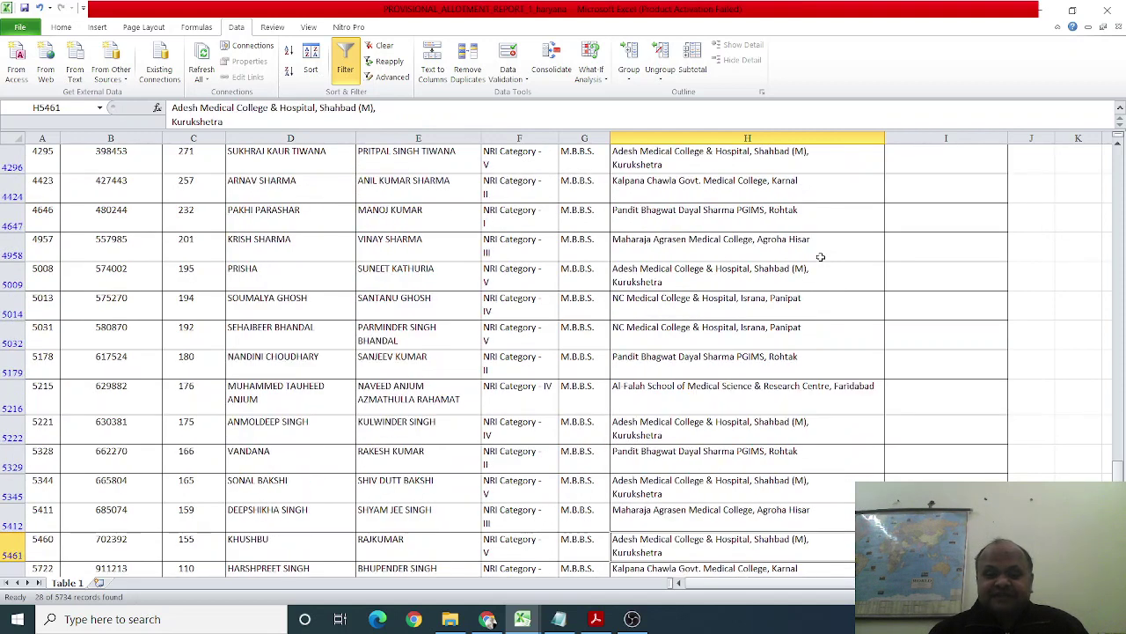
pyautogui.press('Up')
pyautogui.press('Down')
pyautogui.press('Down')
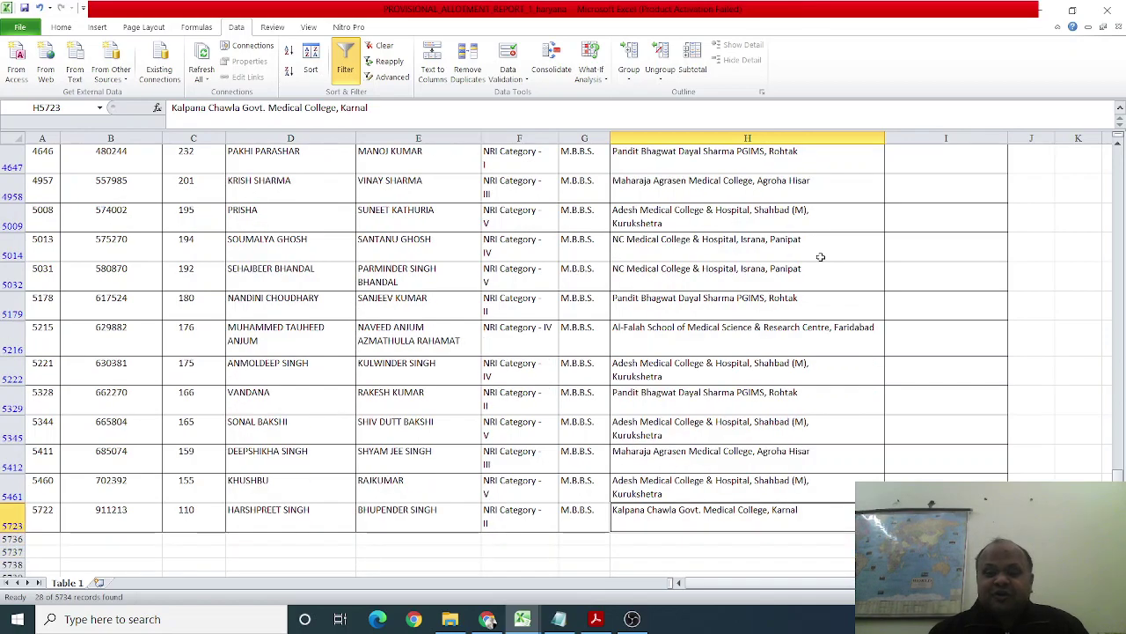
# Go back up through the allotted institutes from row 5723 to row 2270 near the start of the filtered list
pyautogui.press('Up')
pyautogui.press('Up')
pyautogui.press('Up')
pyautogui.press('Up')
pyautogui.press('Up')
pyautogui.press('Up')
pyautogui.press('Up')
pyautogui.press('Up')
pyautogui.press('Up')
pyautogui.press('Up')
pyautogui.press('Up')
pyautogui.press('Up')
pyautogui.press('Up')
pyautogui.press('Up')
pyautogui.press('Up')
pyautogui.press('Up')
pyautogui.press('Up')
pyautogui.press('Up')
pyautogui.press('Up')
pyautogui.press('Up')
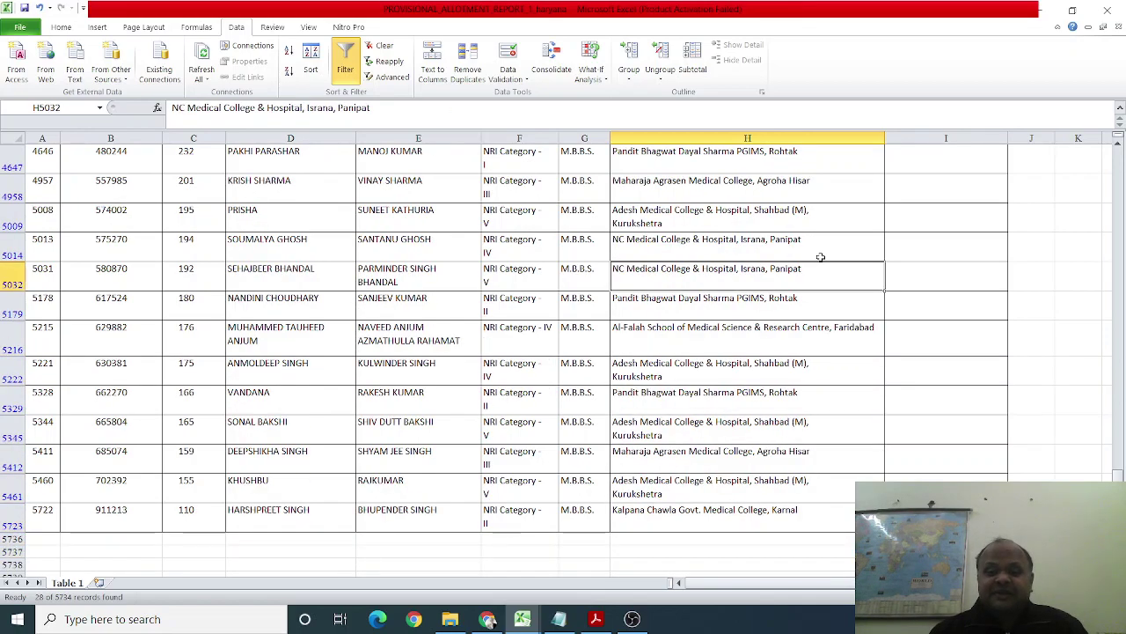
pyautogui.press('Down')
pyautogui.press('Down')
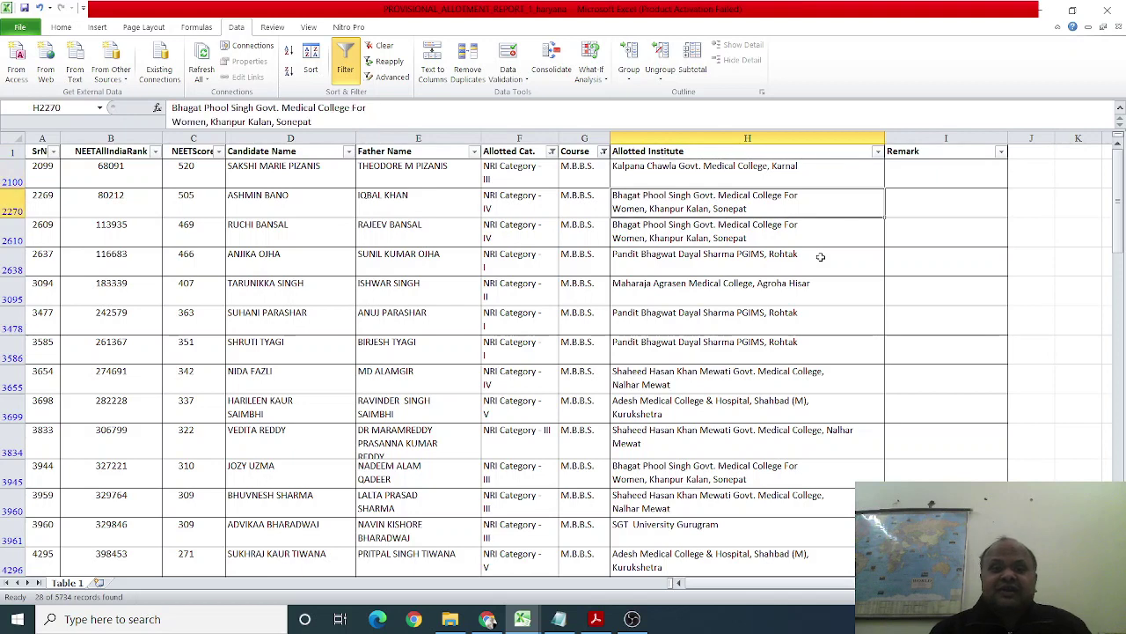
# Remove the filters from the allotment table to show all records and return to the Father Name header cell
pyautogui.click(554, 326)
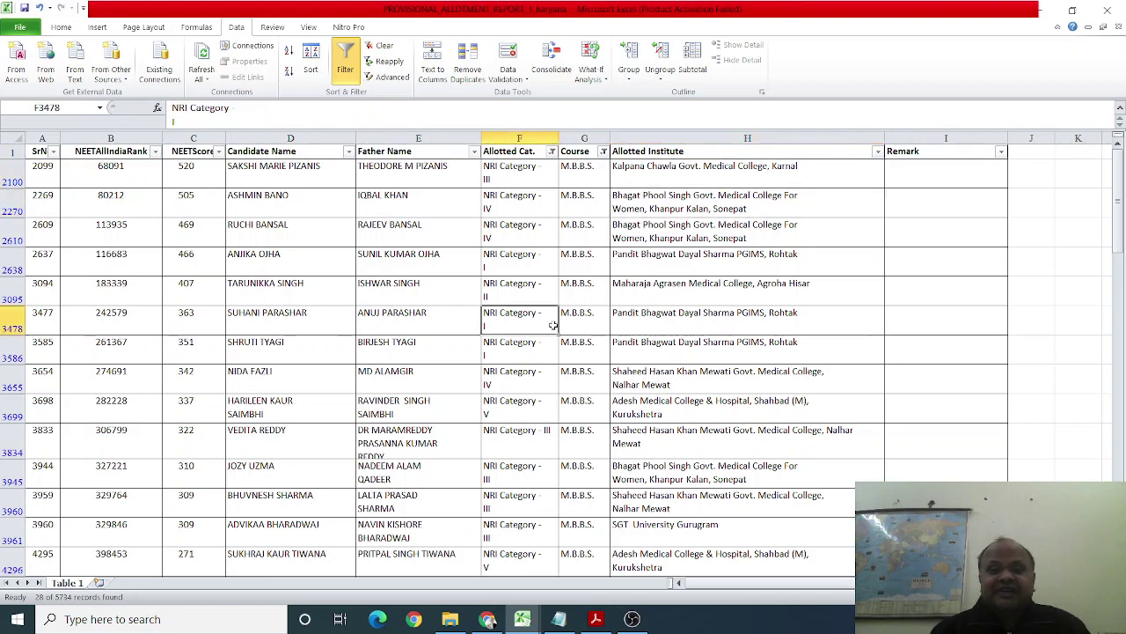
pyautogui.click(343, 55)
pyautogui.click(384, 197)
pyautogui.press('Up')
pyautogui.press('Up')
pyautogui.press('Up')
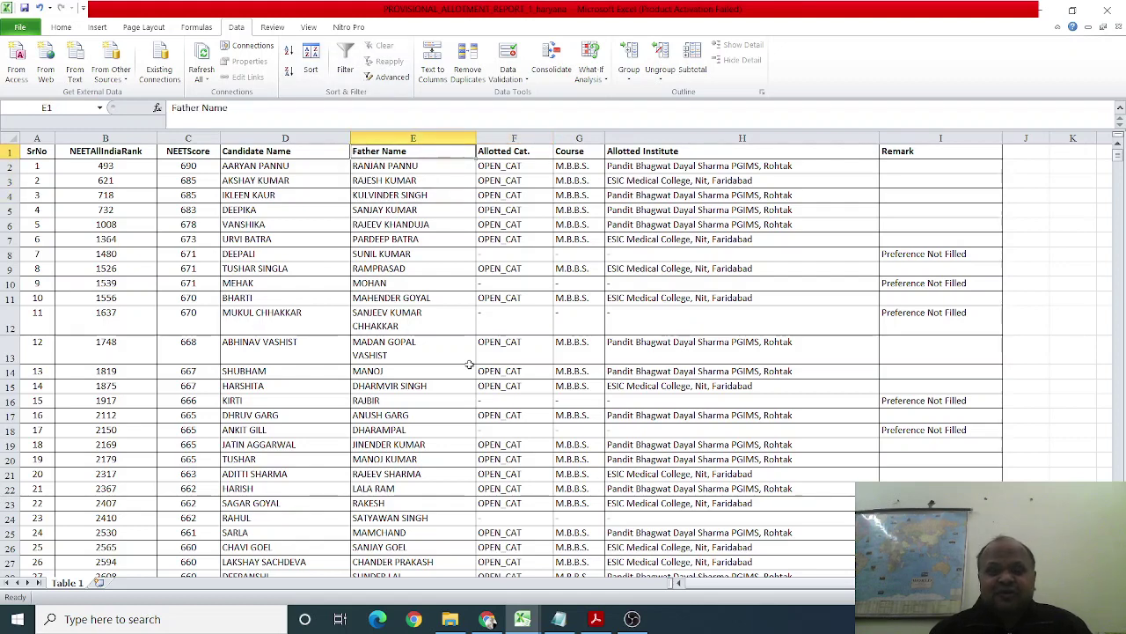
pyautogui.click(558, 619)
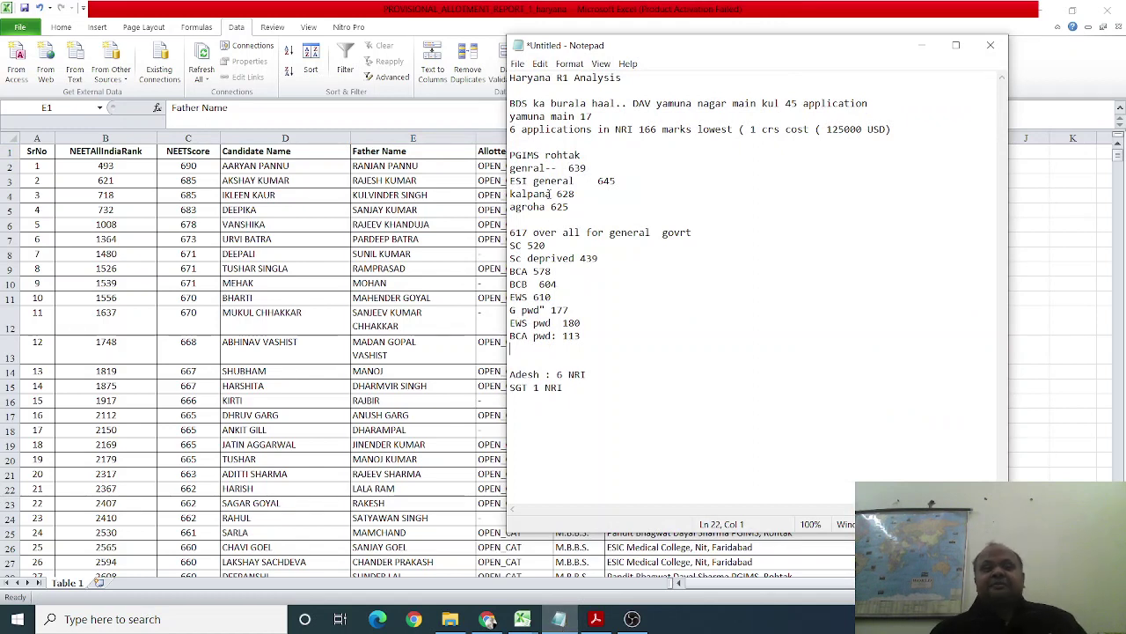
pyautogui.click(573, 181)
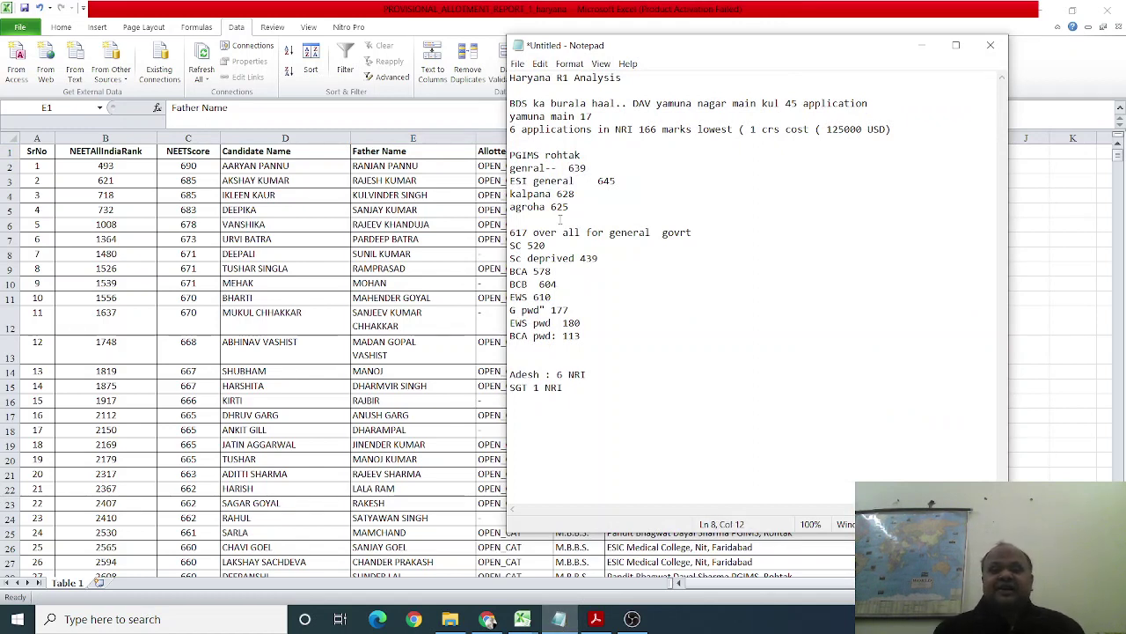
pyautogui.click(632, 619)
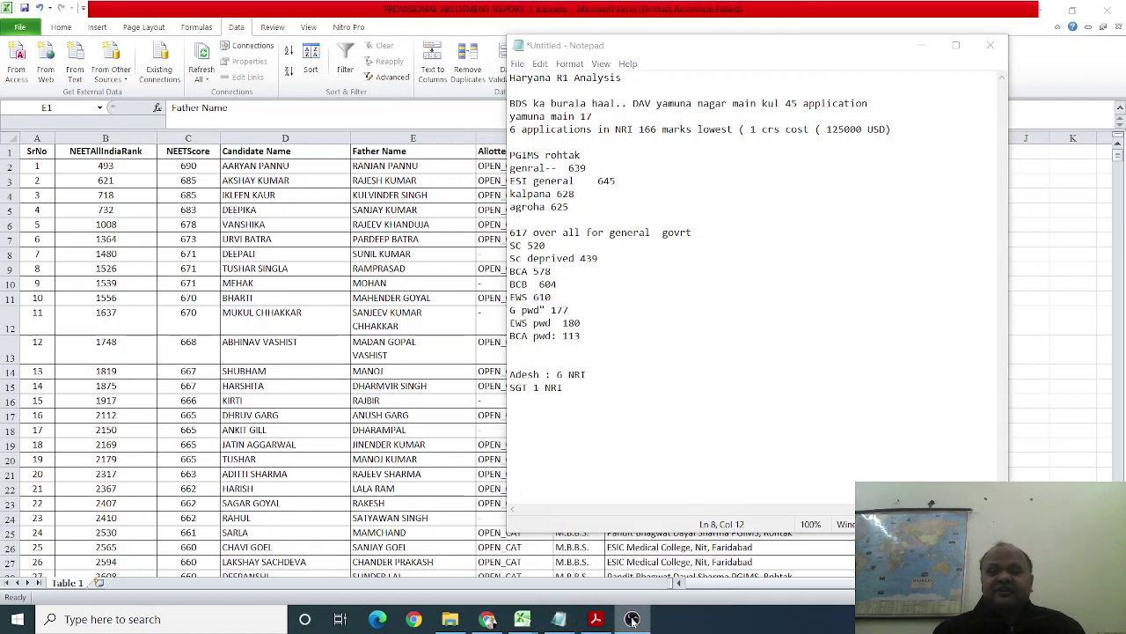
pyautogui.rightClick(632, 619)
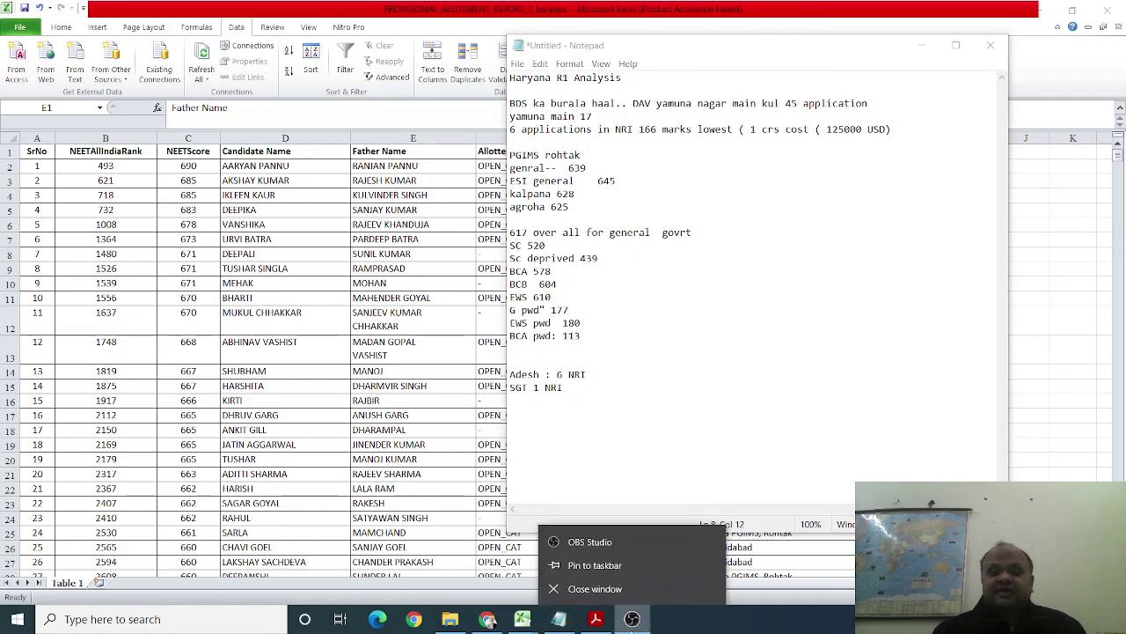
pyautogui.click(443, 519)
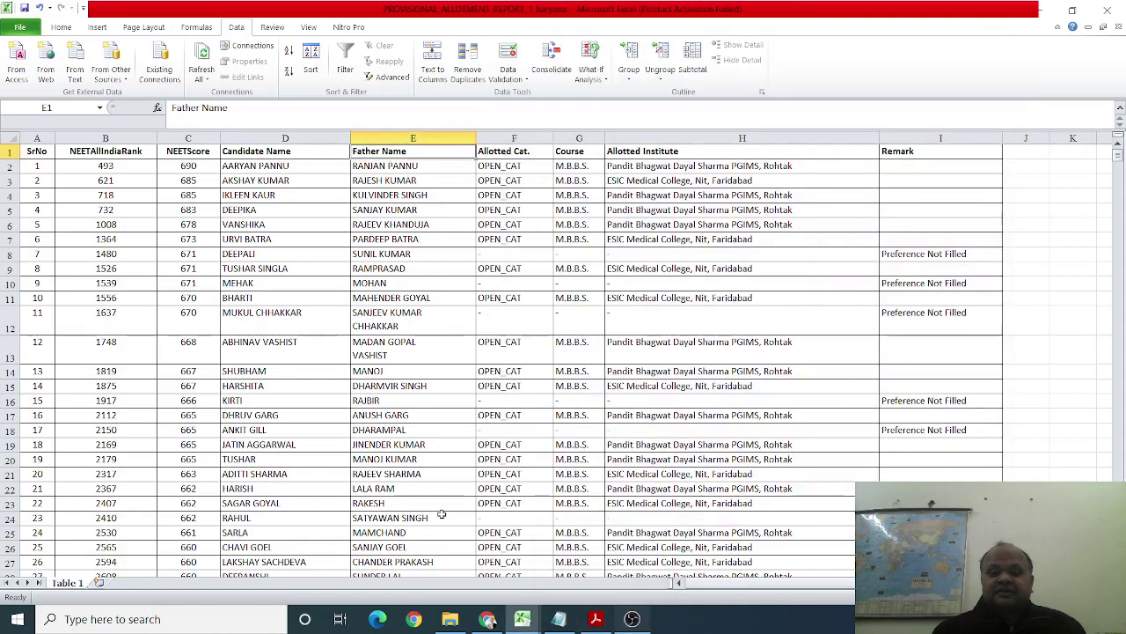
pyautogui.click(635, 625)
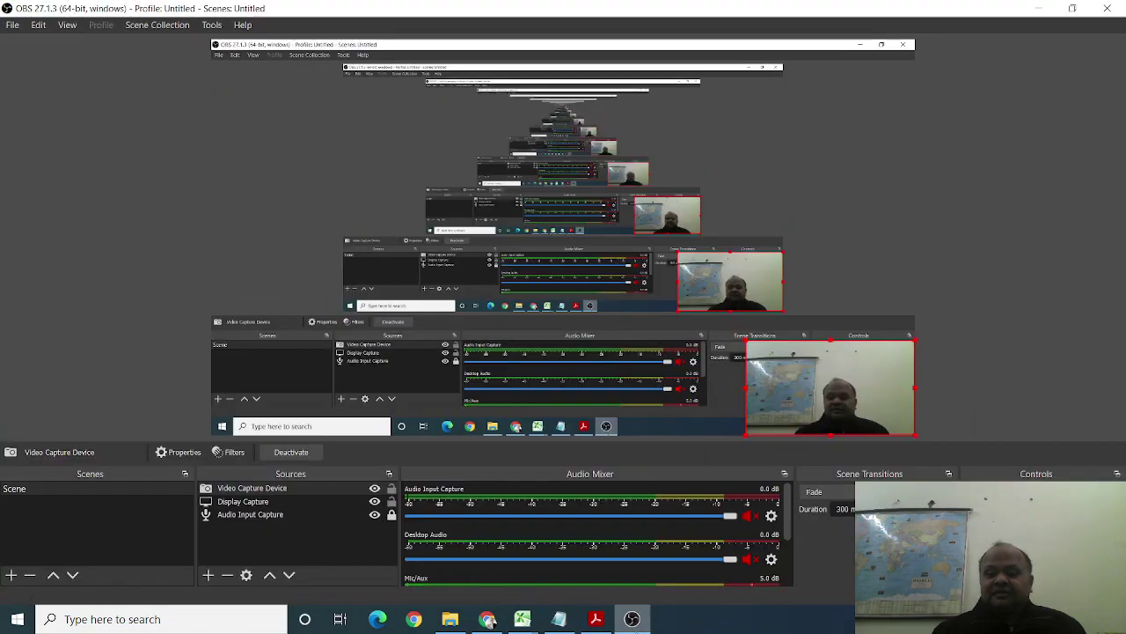
pyautogui.rightClick(646, 624)
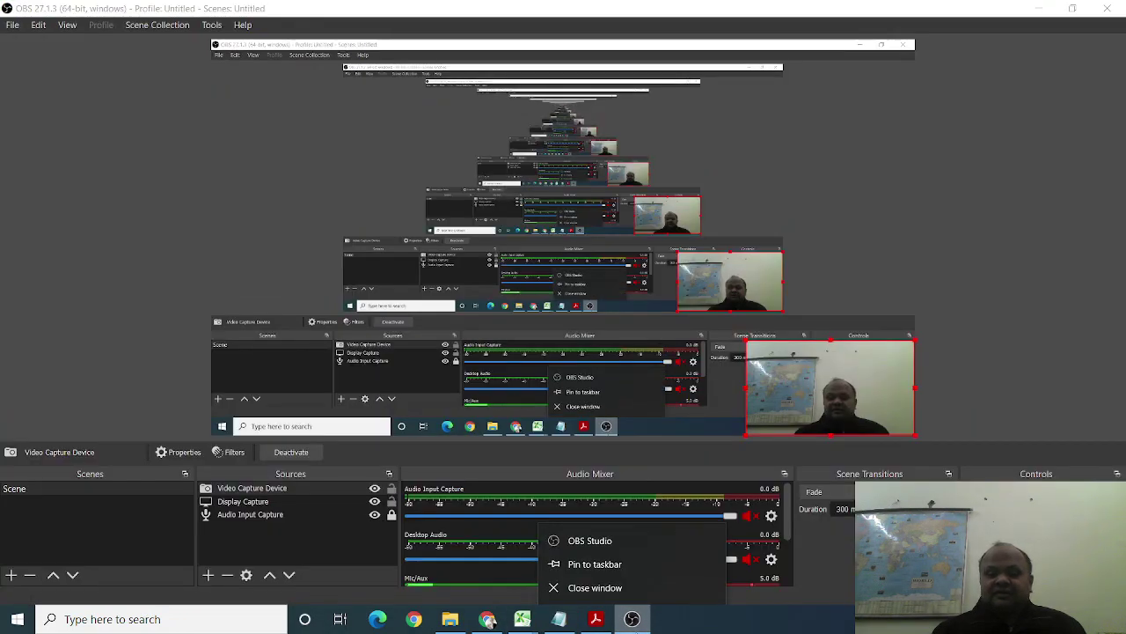
pyautogui.click(646, 624)
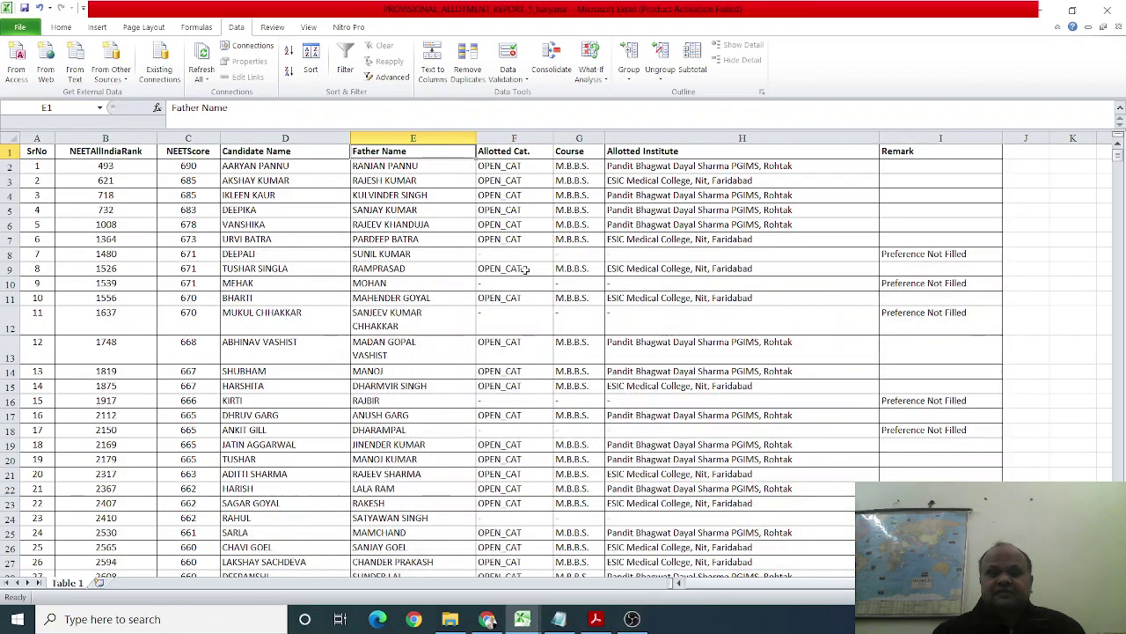
# Switch to the Haryana R1 Analysis notes in Notepad and review the PGIMS Rohtak, ESI, Kalpana and Agroha general cutoffs
pyautogui.click(518, 256)
pyautogui.click(558, 618)
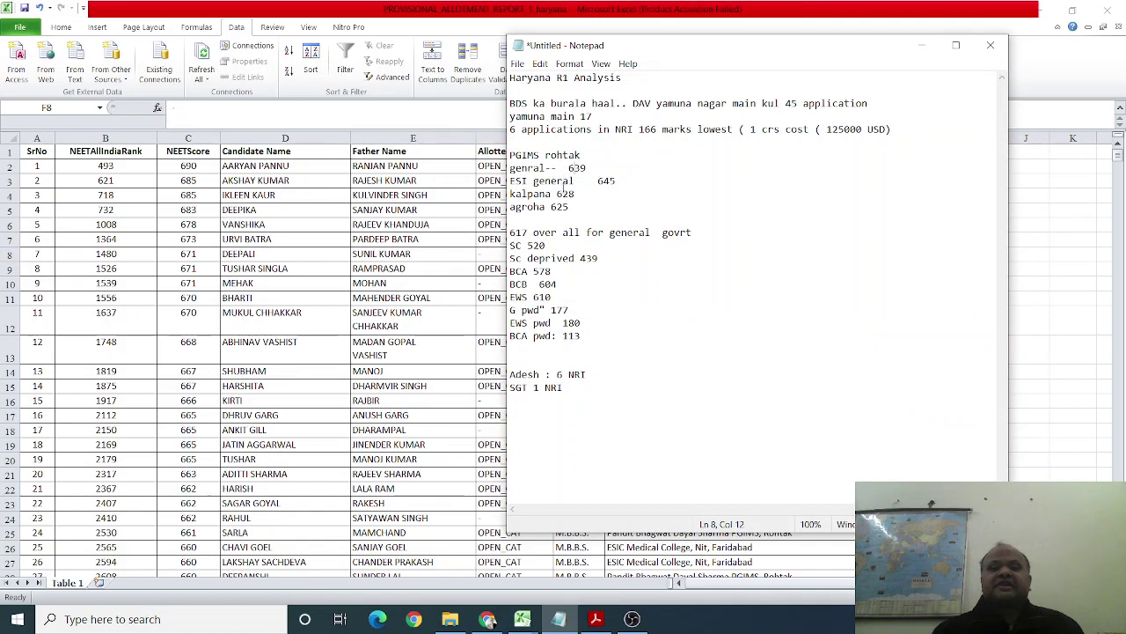
pyautogui.click(562, 193)
pyautogui.rightClick(549, 176)
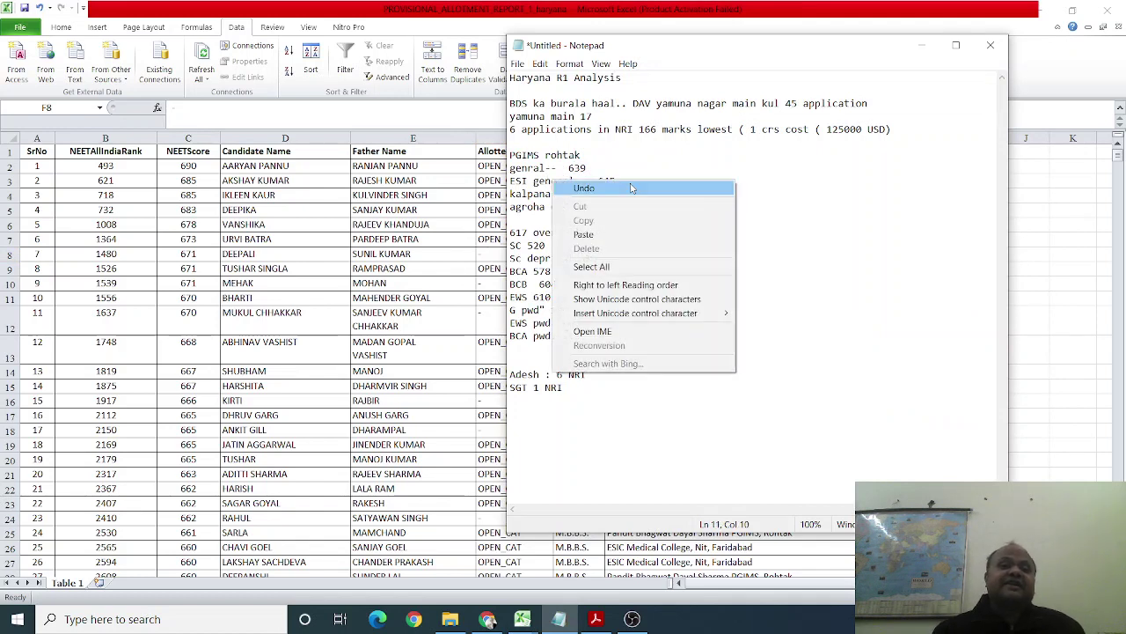
pyautogui.click(640, 167)
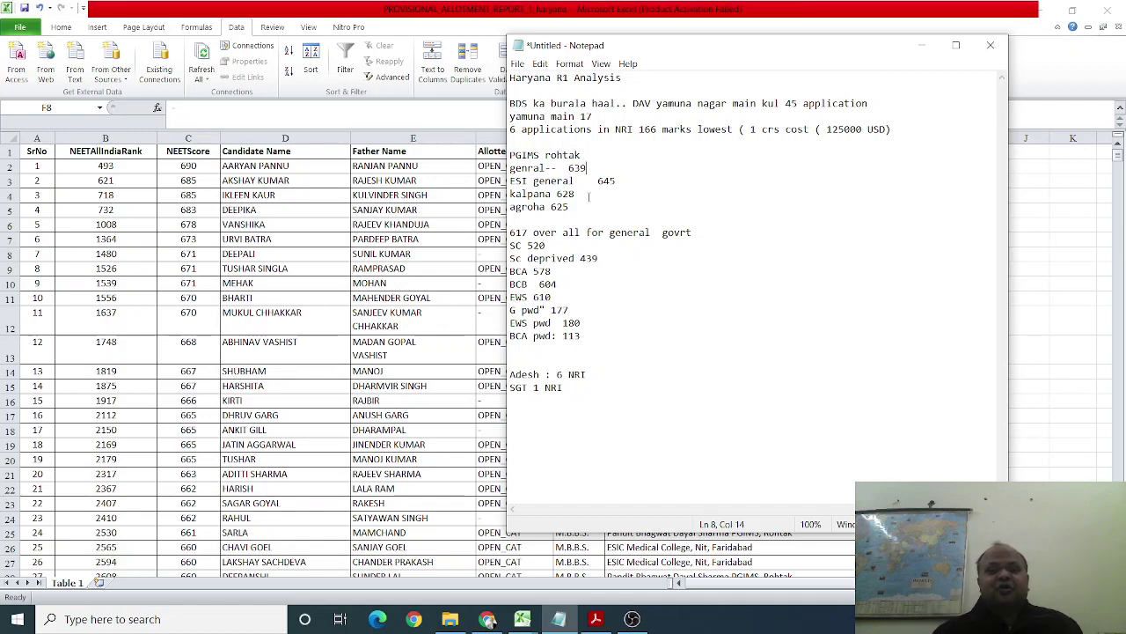
pyautogui.click(538, 215)
pyautogui.click(530, 208)
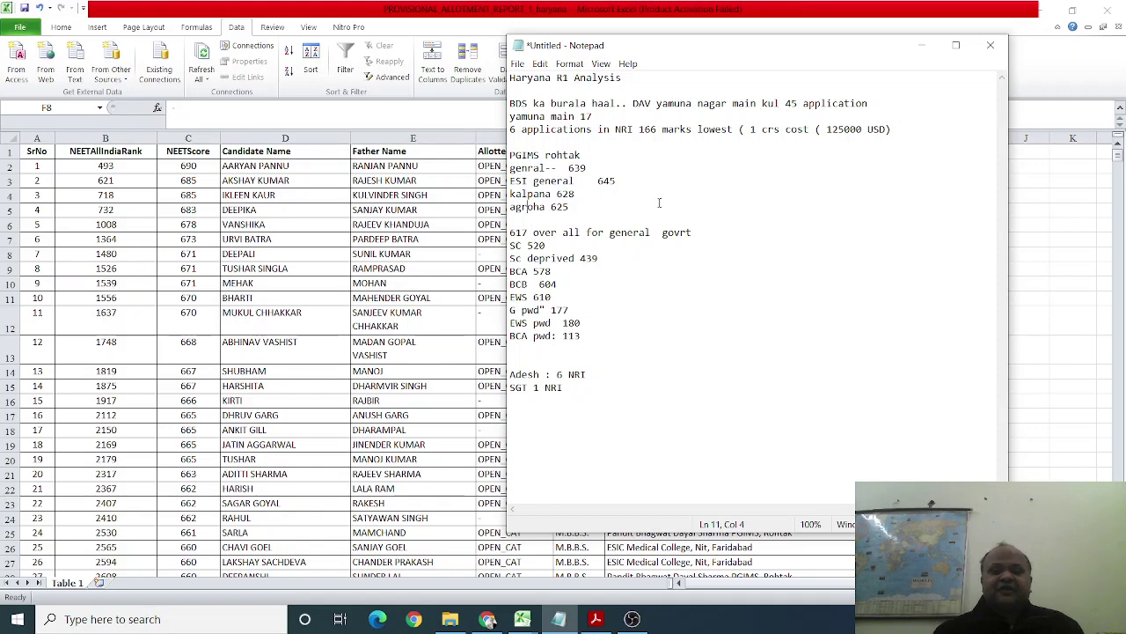
pyautogui.moveTo(600, 182); pyautogui.dragTo(564, 156)
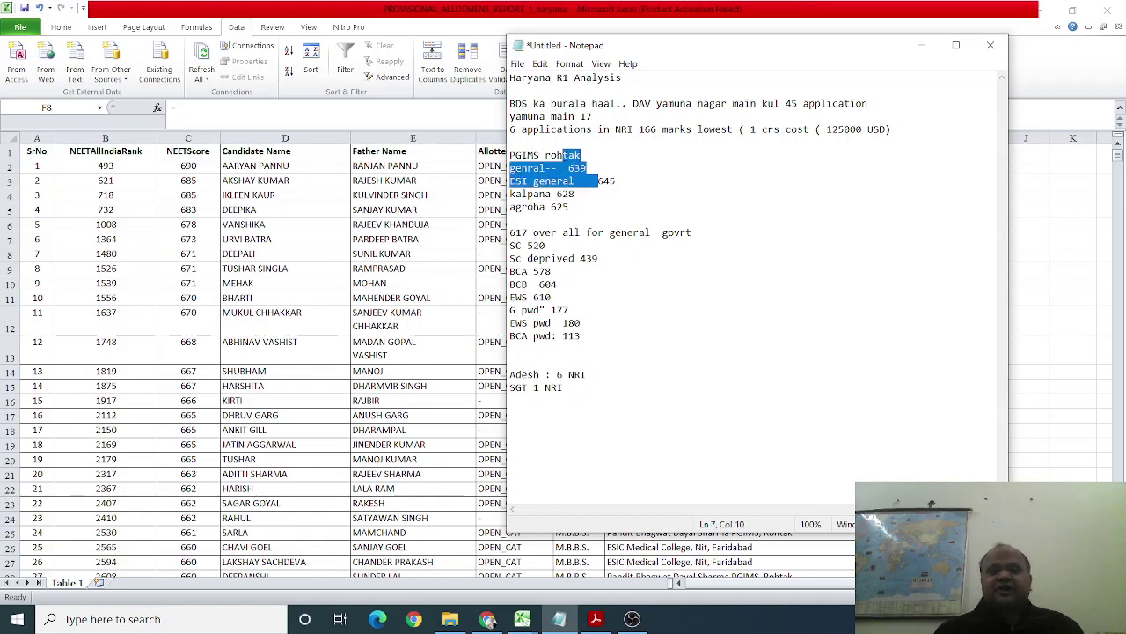
pyautogui.click(564, 181)
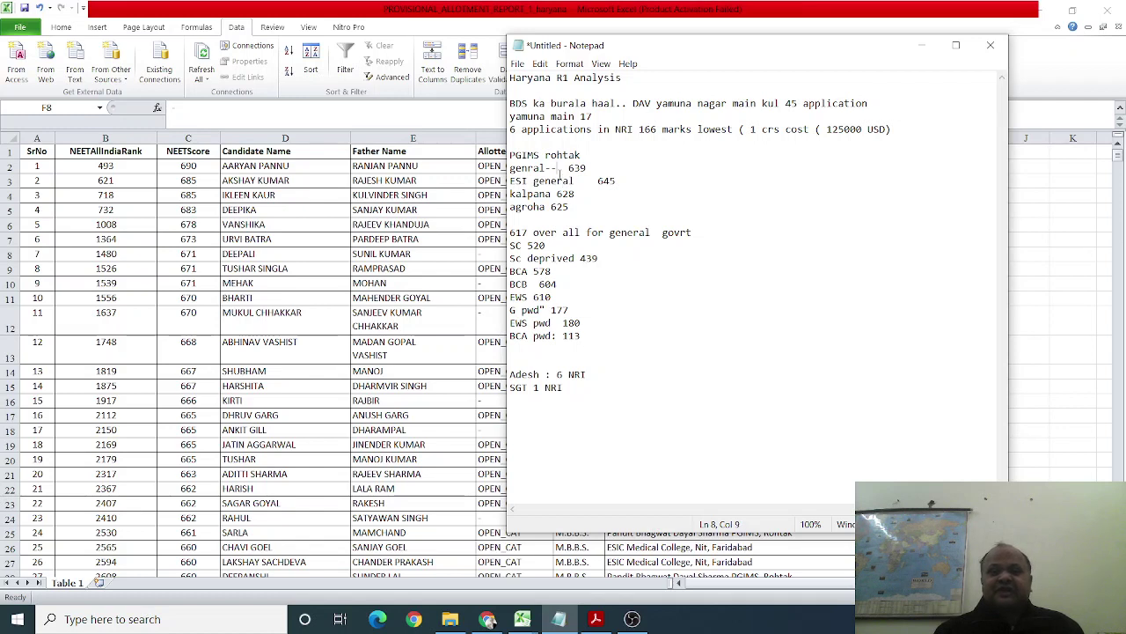
pyautogui.click(554, 193)
pyautogui.click(554, 207)
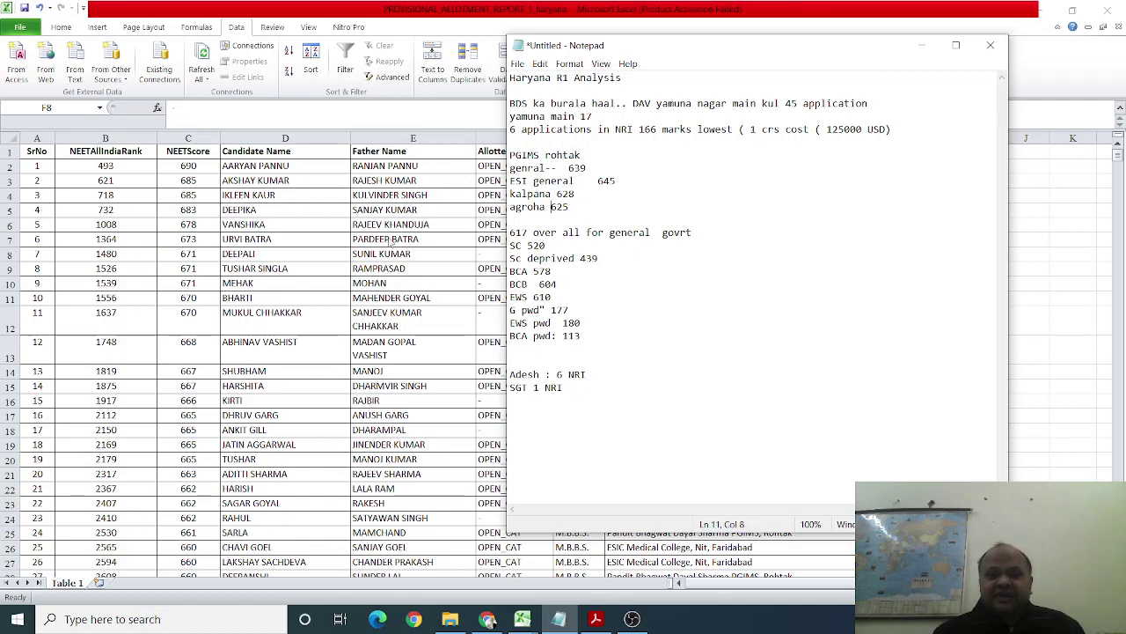
# Review the government seat cutoffs in the notes from the overall general line through SC, Sc deprived, BCA and BCB
pyautogui.rightClick(525, 230)
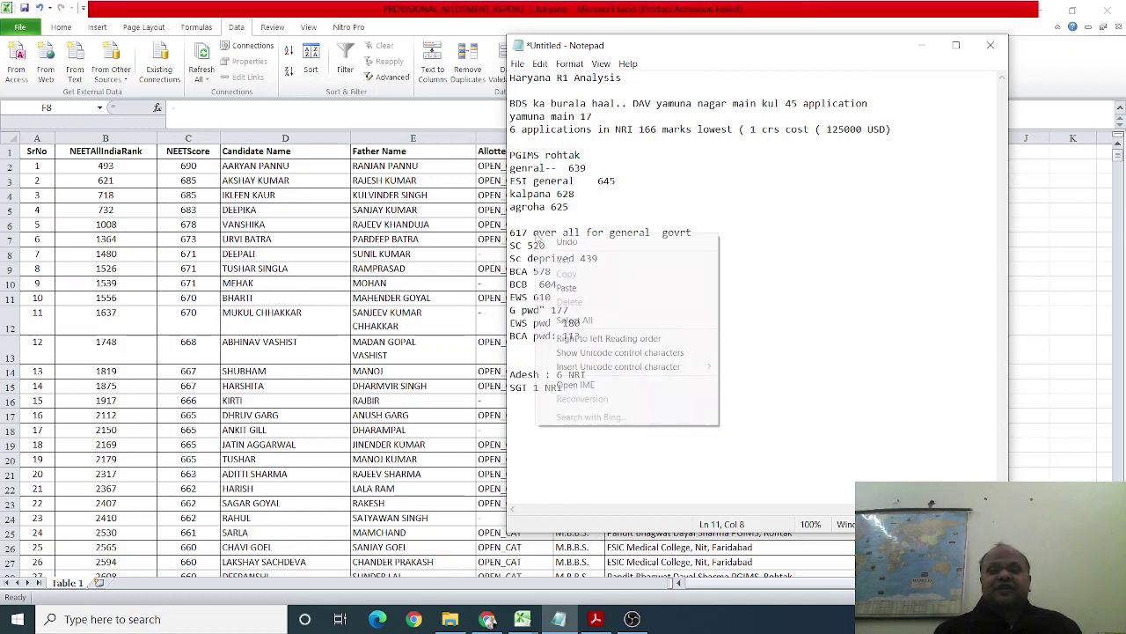
pyautogui.click(521, 208)
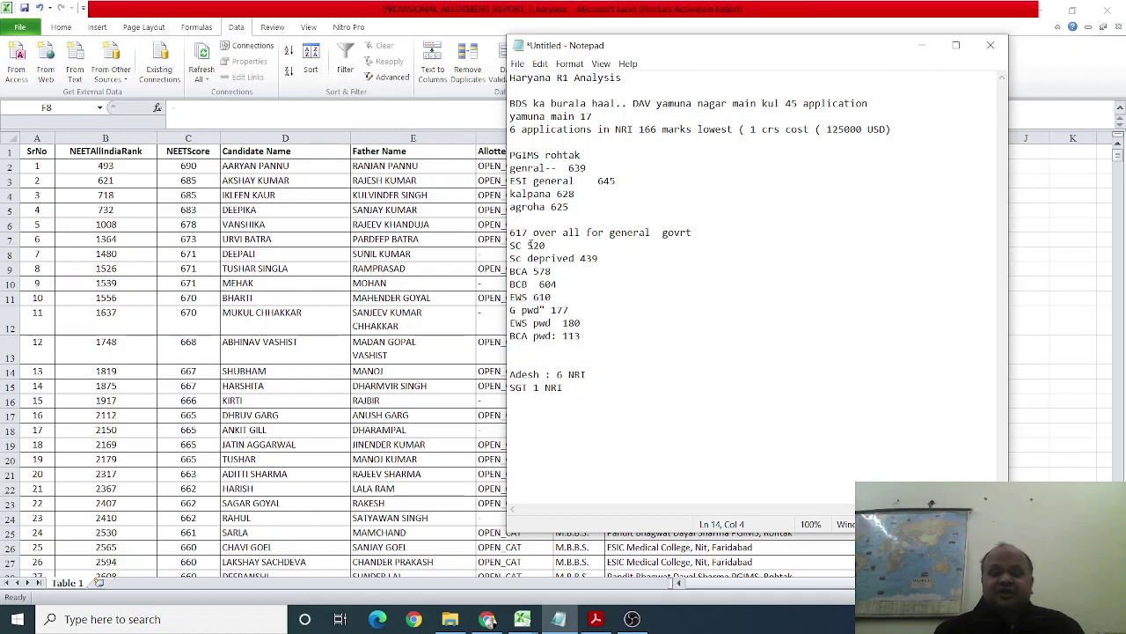
pyautogui.click(532, 258)
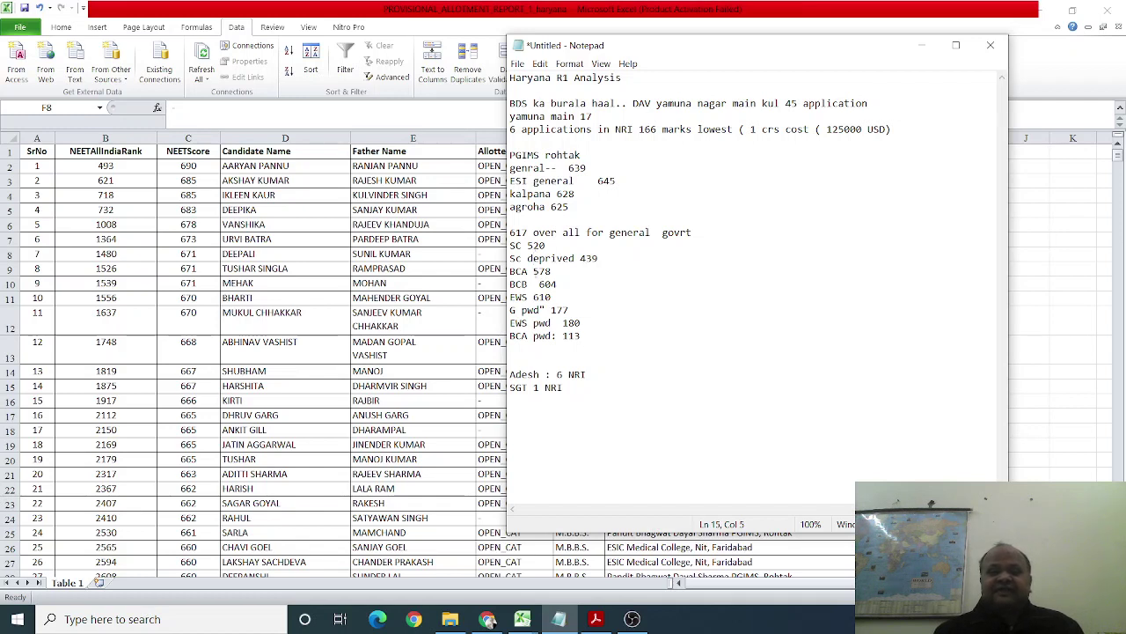
pyautogui.click(533, 283)
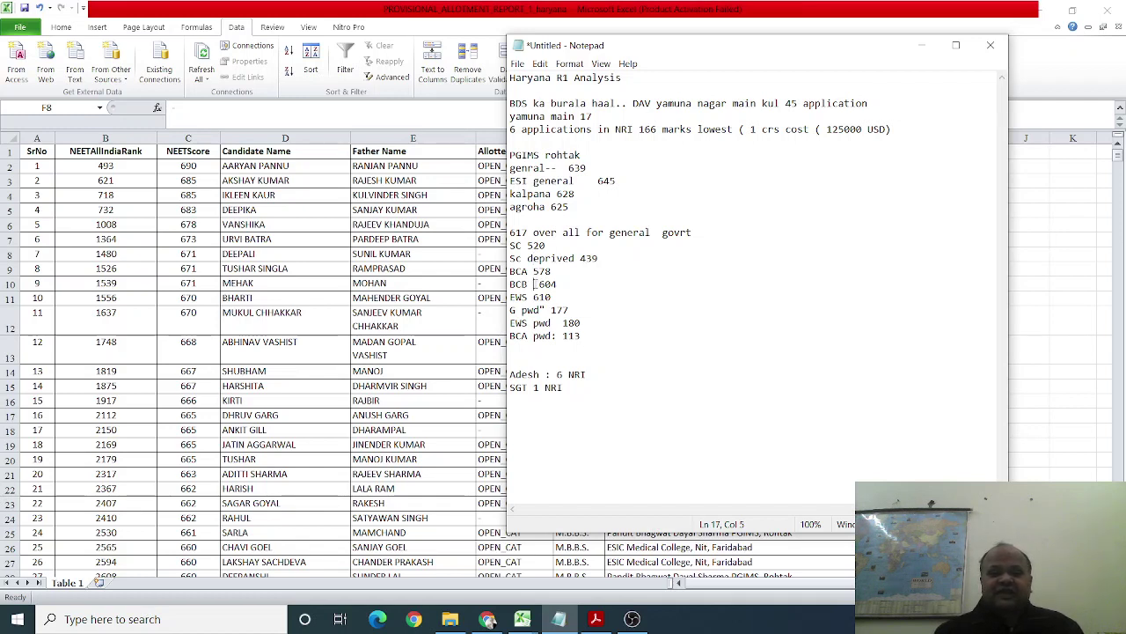
# Insert a blank line after the EWS 610 line in the notes and switch back to the allotment report in Excel
pyautogui.press('End')
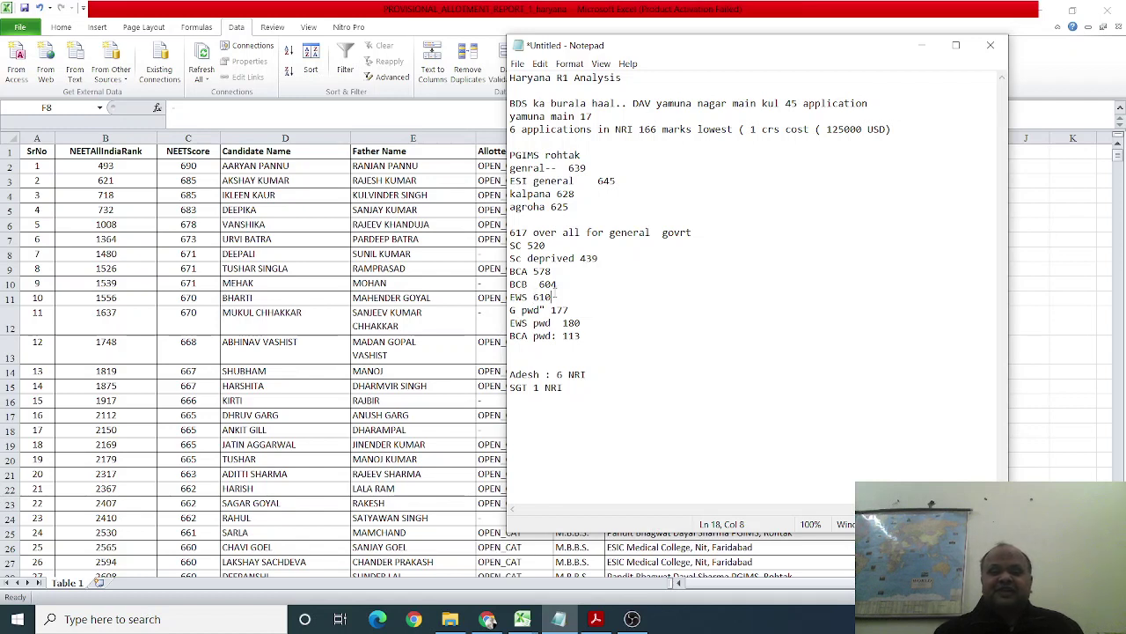
pyautogui.press('Return')
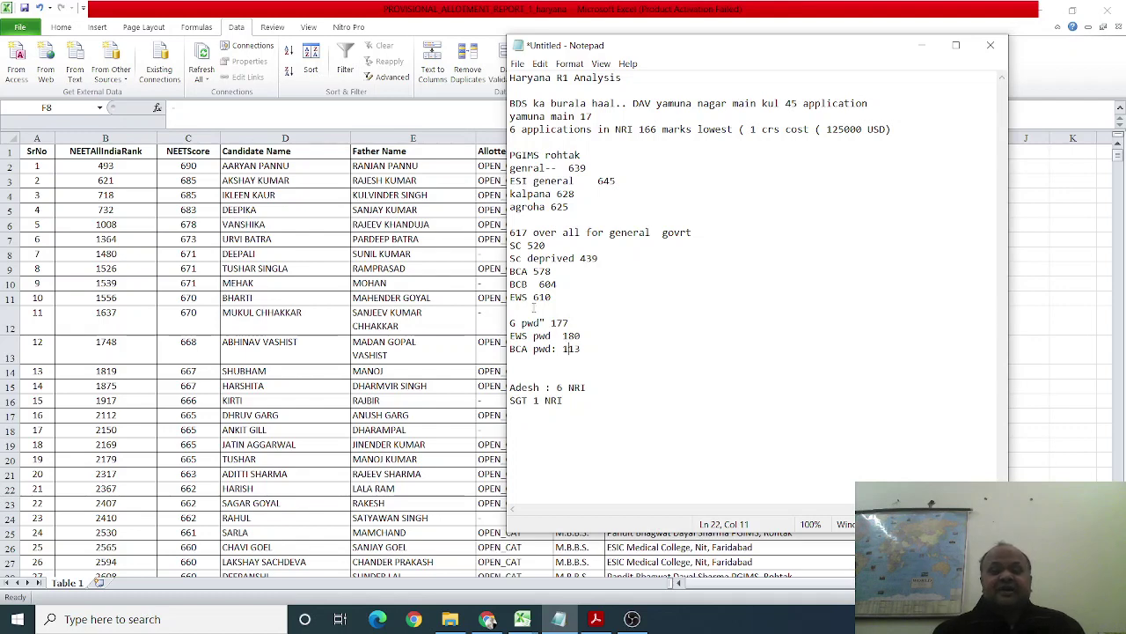
pyautogui.hotkey('alt', 'Tab')
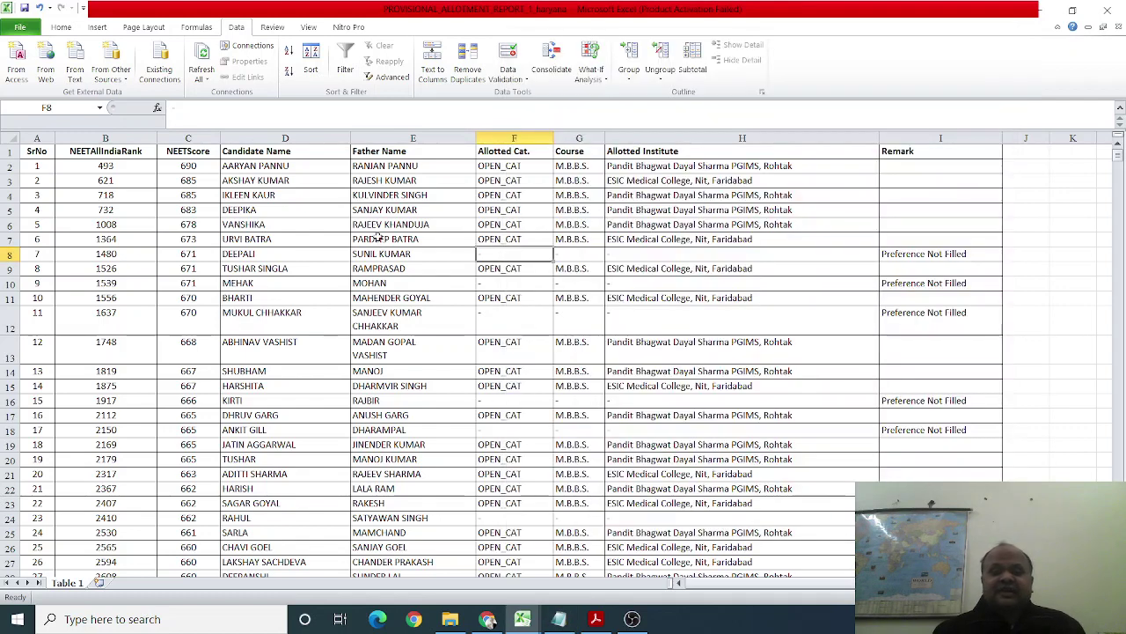
pyautogui.press('Up')
pyautogui.press('Up')
pyautogui.press('Up')
pyautogui.press('Up')
pyautogui.press('Up')
pyautogui.press('Up')
pyautogui.press('Up')
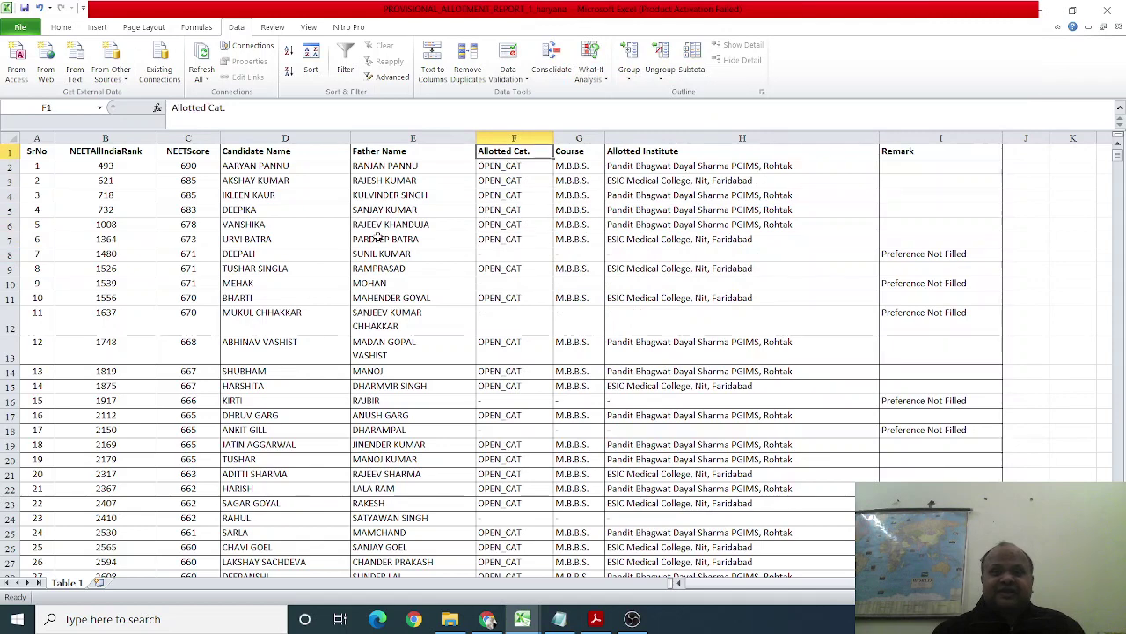
pyautogui.click(399, 228)
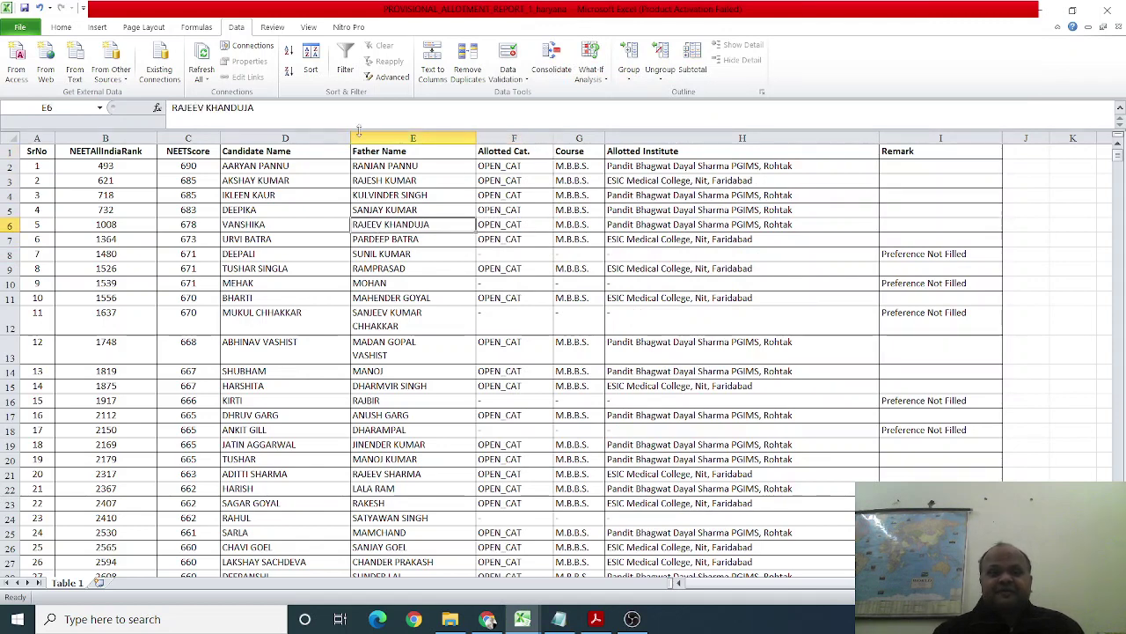
pyautogui.click(311, 70)
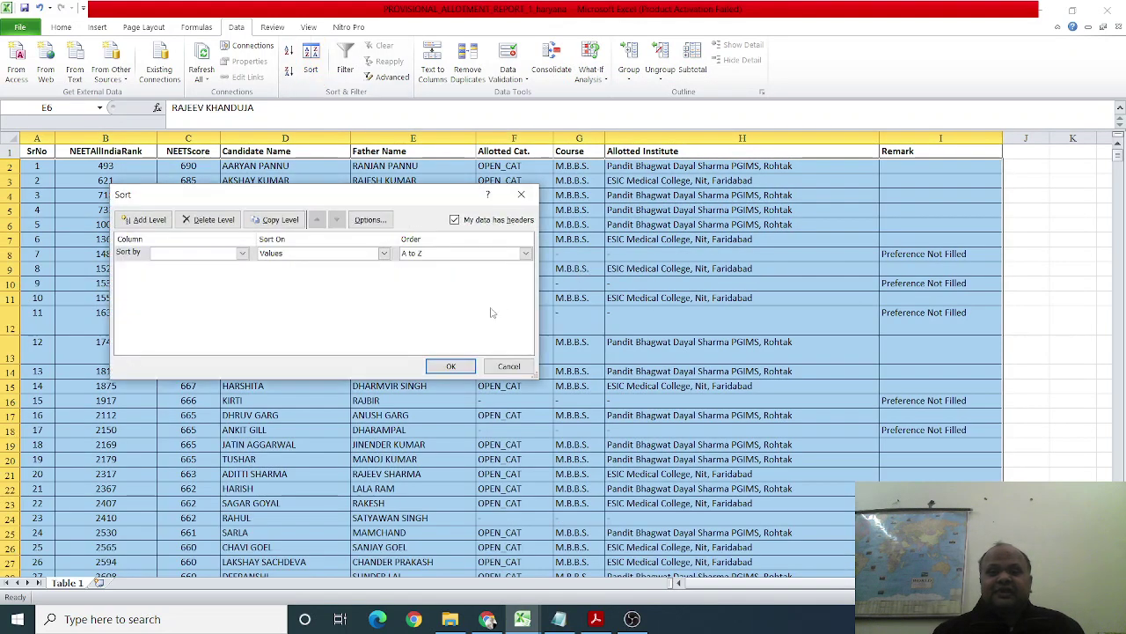
pyautogui.click(508, 365)
pyautogui.click(413, 266)
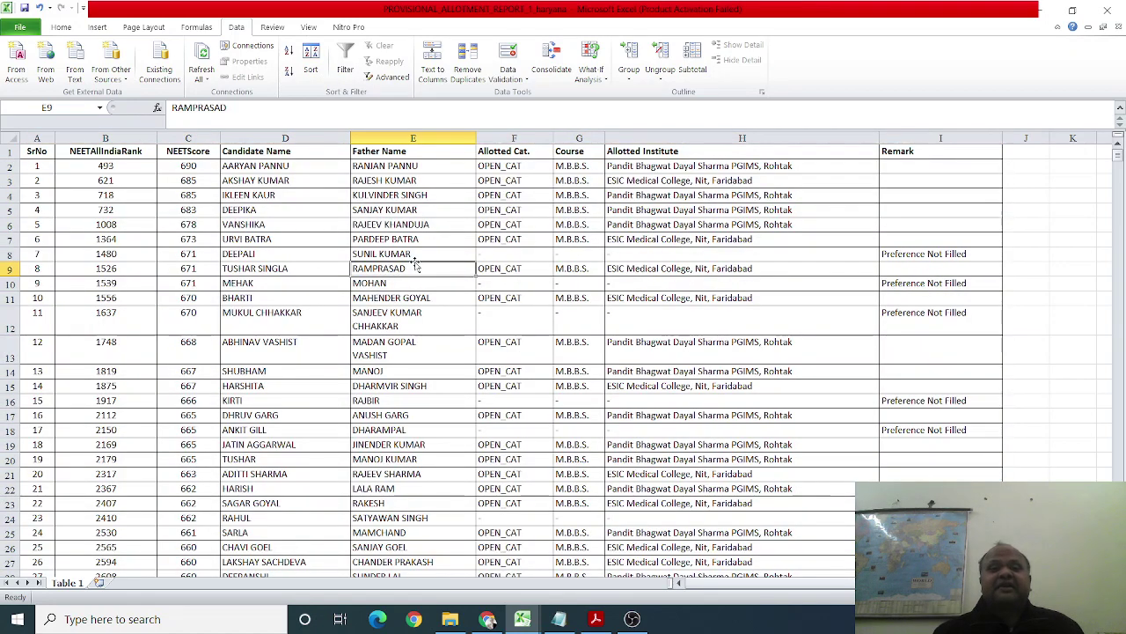
# Enable filtering on the allotment table and show only the Adesh Medical College & Hospital, Shahbad records under Allotted Institute
pyautogui.click(345, 68)
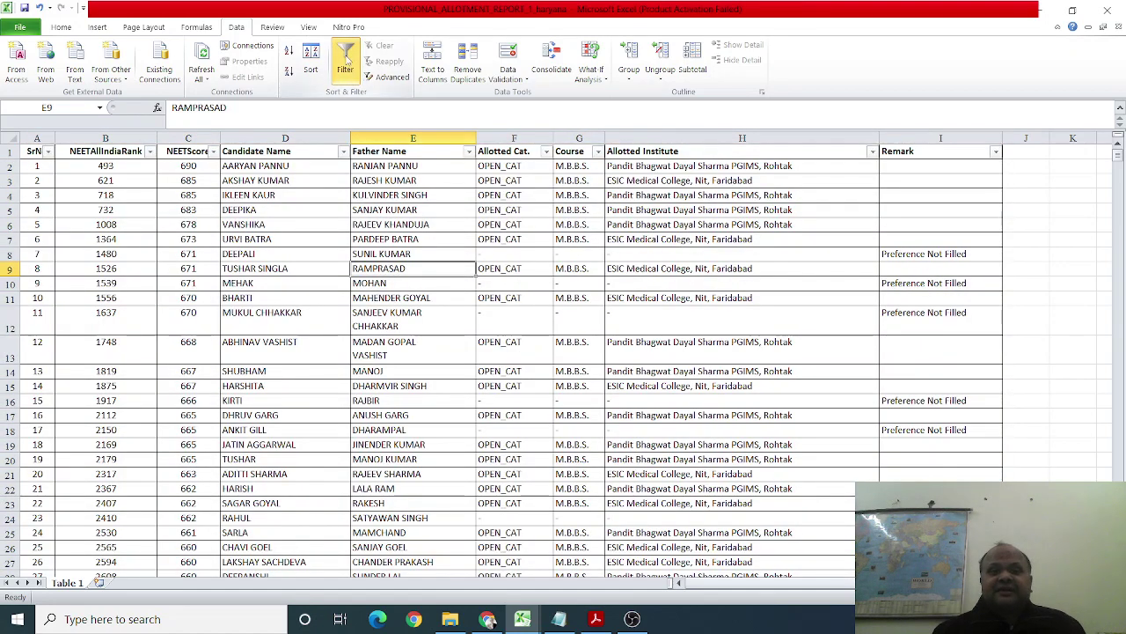
pyautogui.click(872, 151)
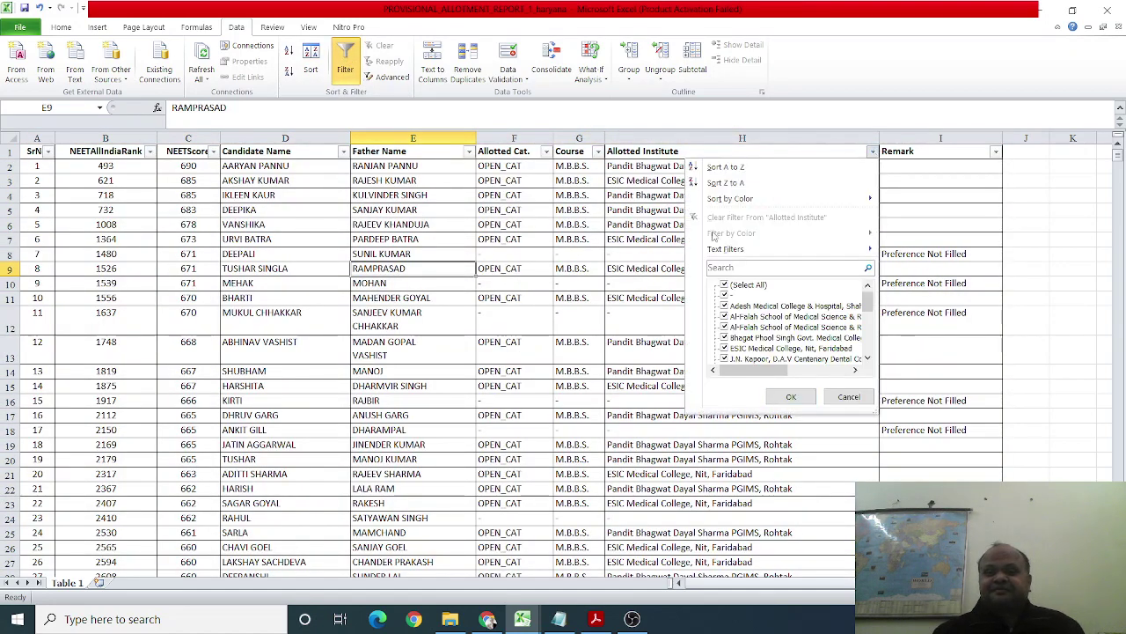
pyautogui.click(724, 284)
pyautogui.click(724, 305)
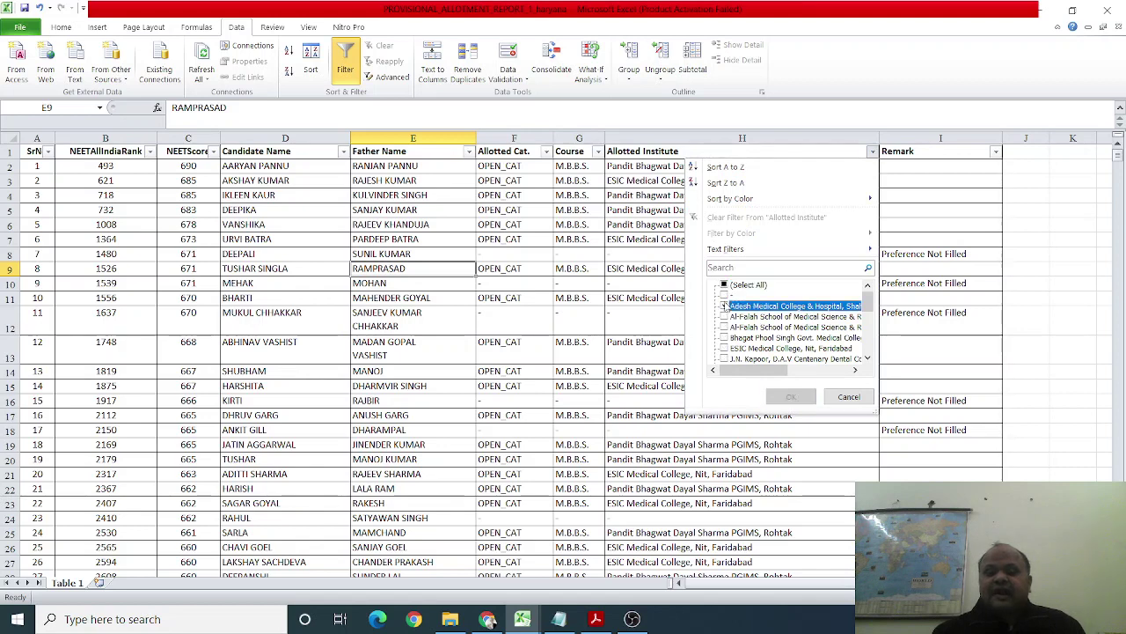
pyautogui.click(789, 396)
pyautogui.click(402, 253)
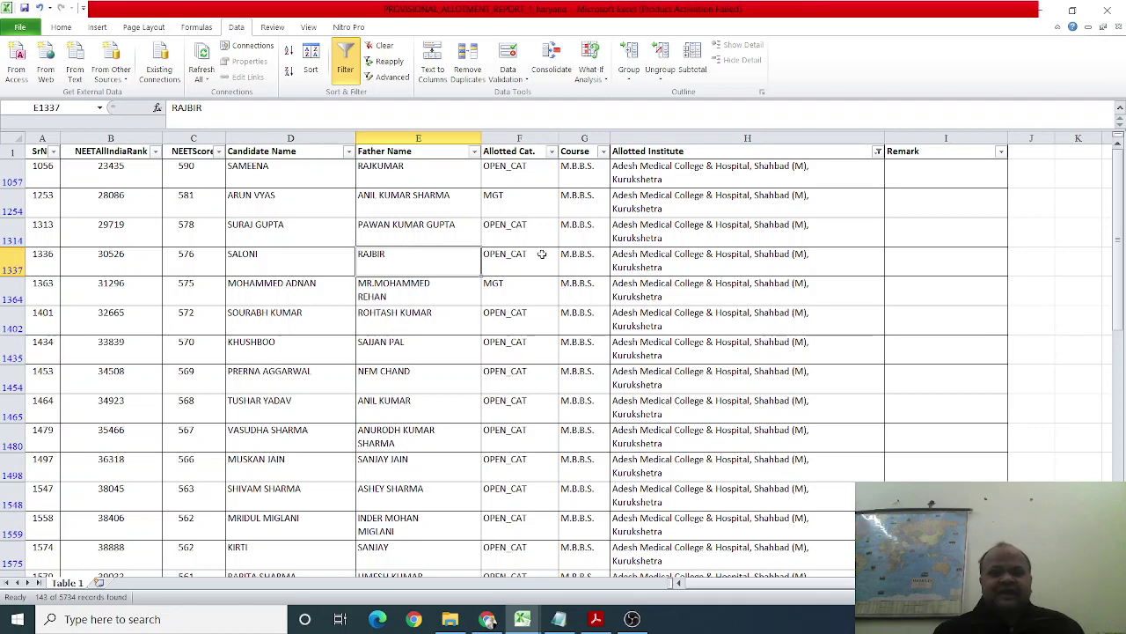
# Filter the Adesh records by allotted category OPEN_CAT and review the list's ranks and scores through to its last row
pyautogui.click(551, 152)
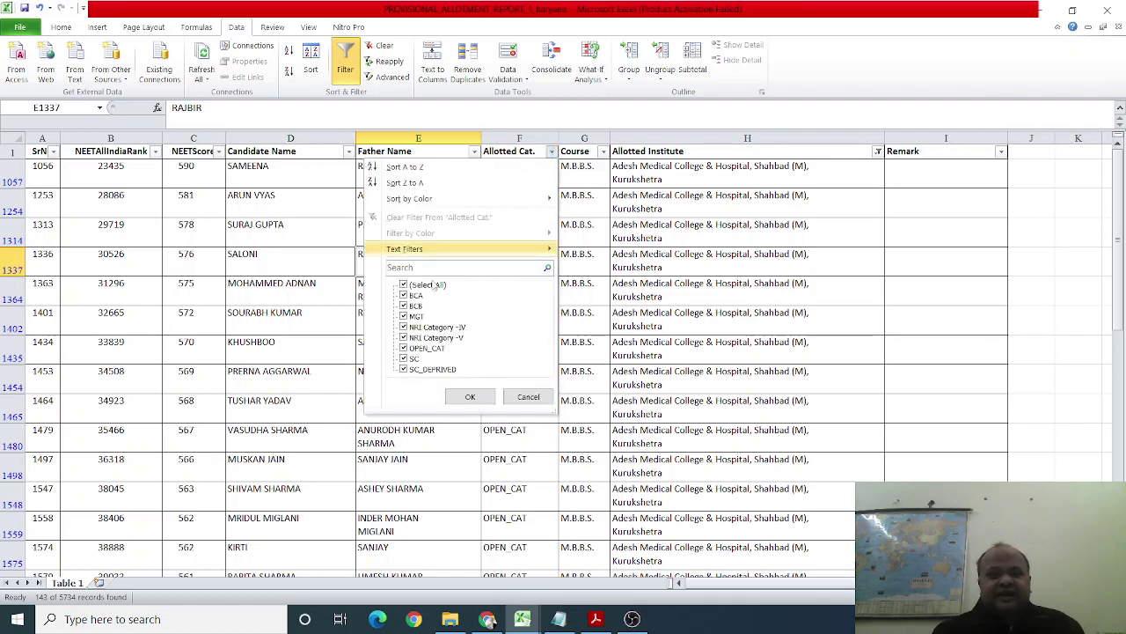
pyautogui.click(404, 285)
pyautogui.click(405, 349)
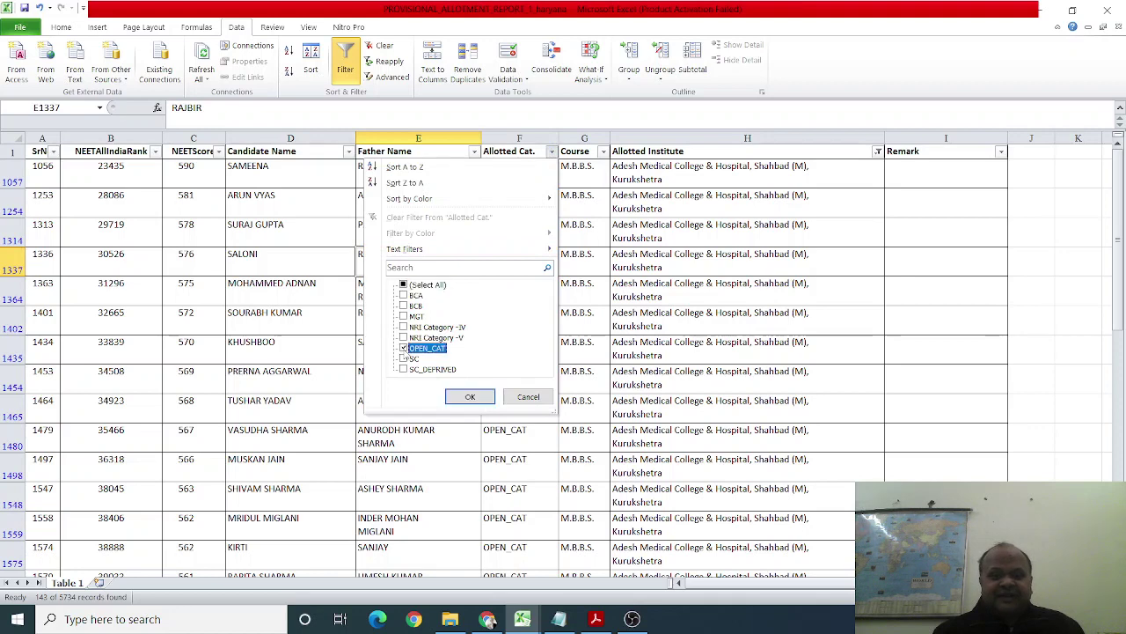
pyautogui.click(470, 396)
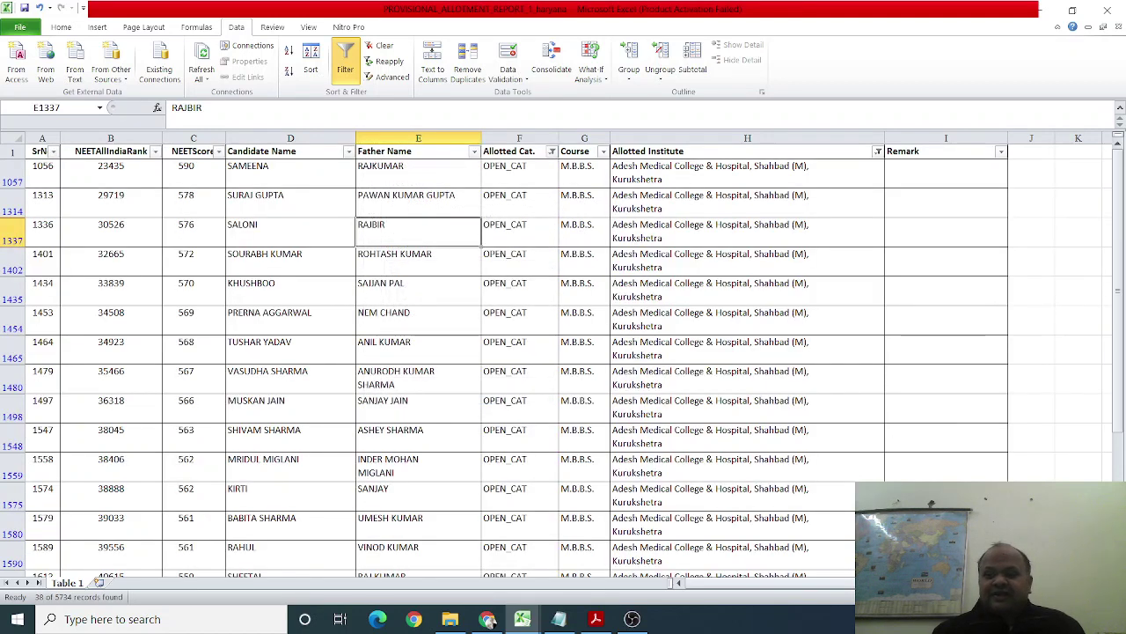
pyautogui.scroll(-5, 1067, 453)
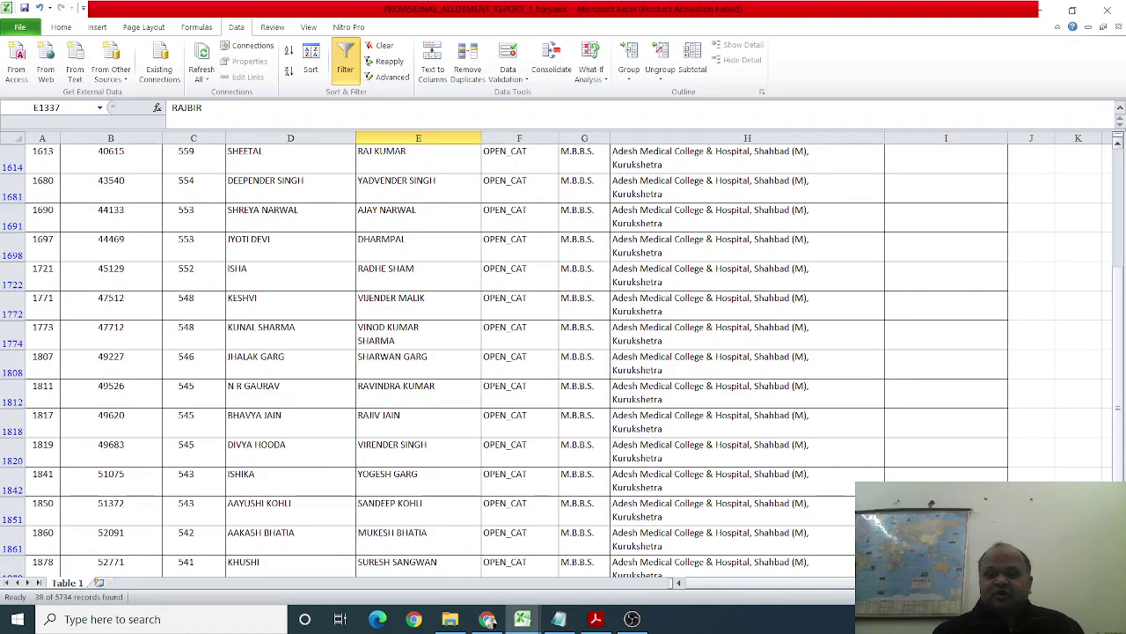
pyautogui.rightClick(1118, 424)
pyautogui.click(1052, 463)
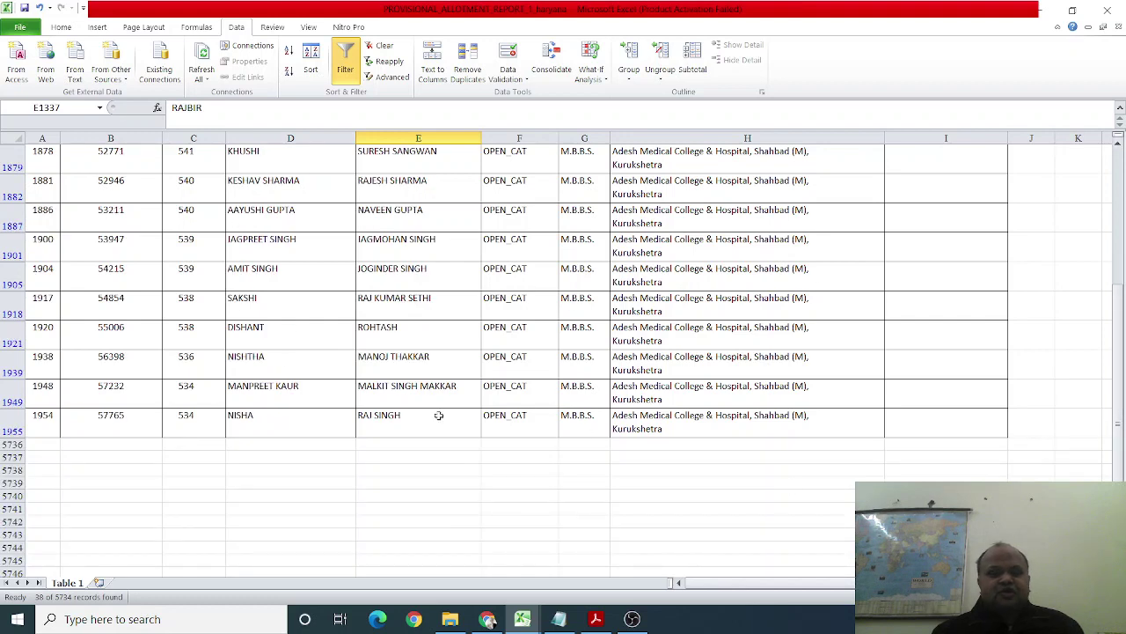
pyautogui.rightClick(1120, 166)
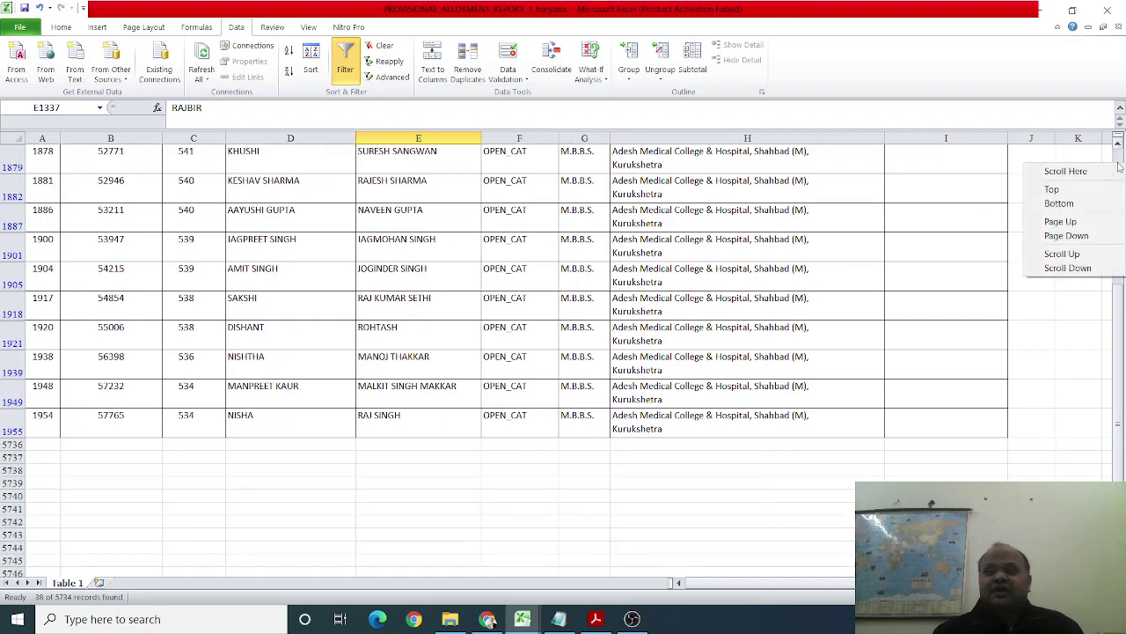
pyautogui.click(1051, 190)
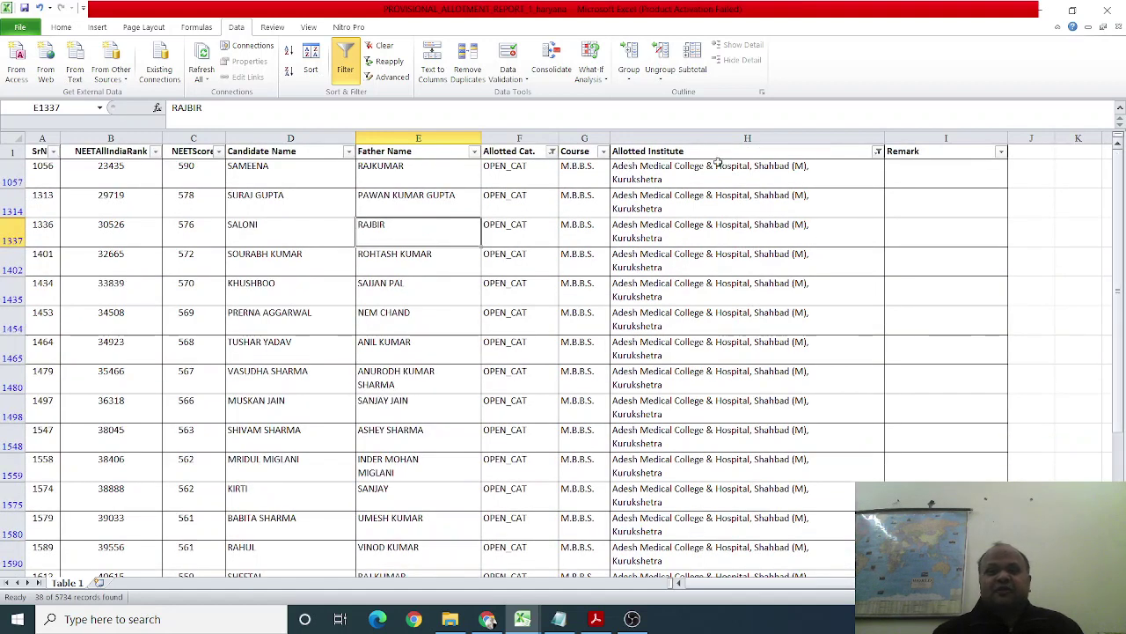
# Change the Allotted Cat. filter of the Adesh records from OPEN_CAT to MGT
pyautogui.click(552, 153)
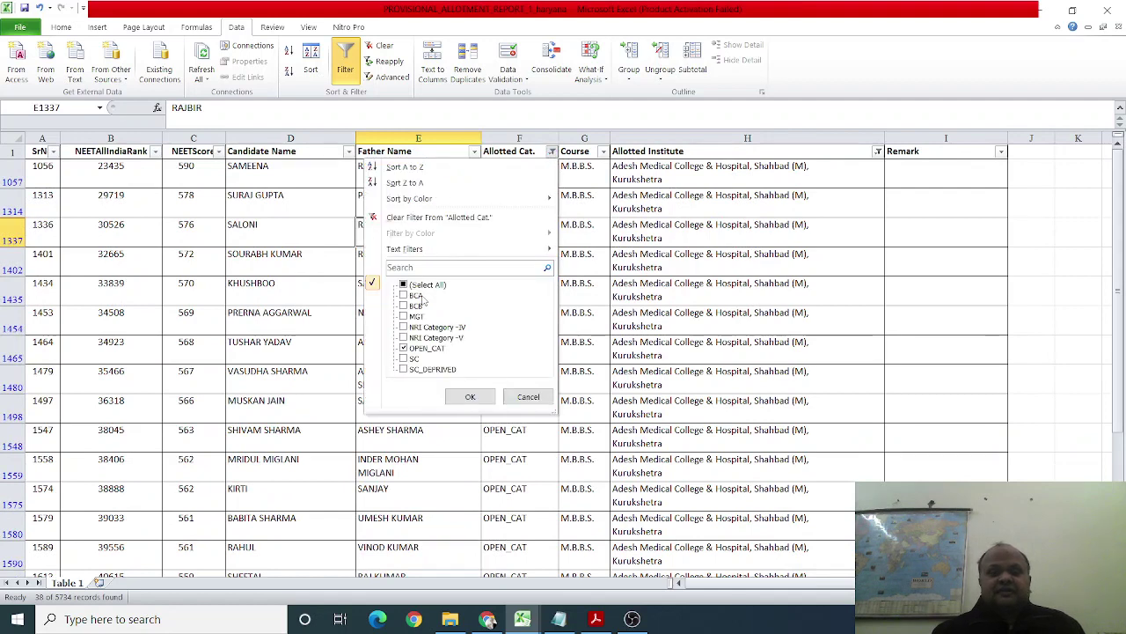
pyautogui.click(405, 347)
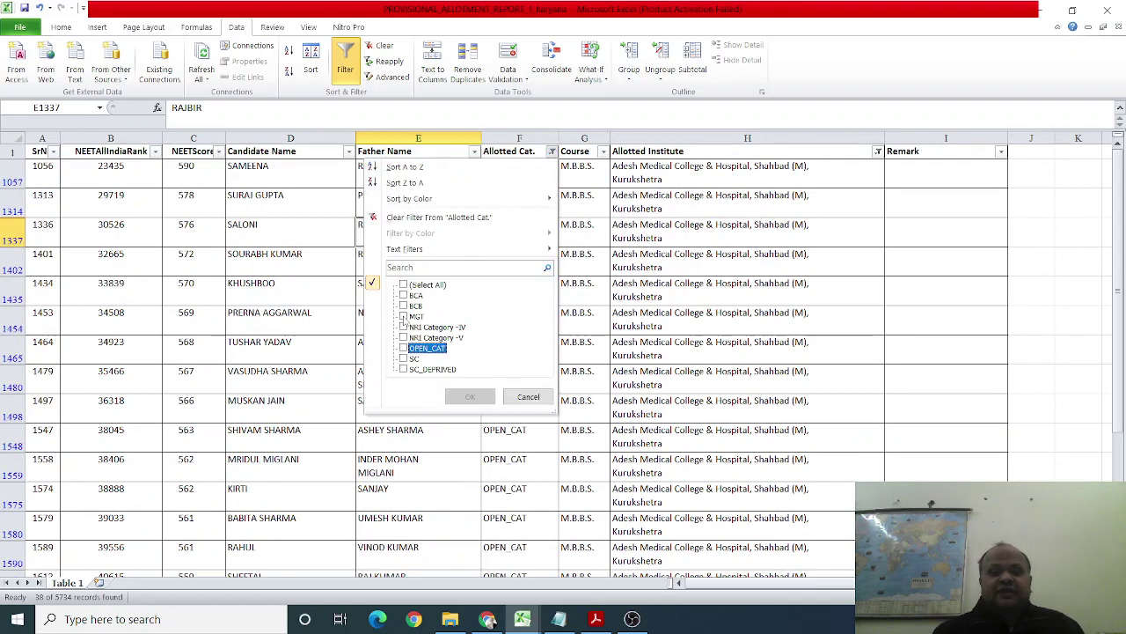
pyautogui.click(404, 317)
pyautogui.click(454, 397)
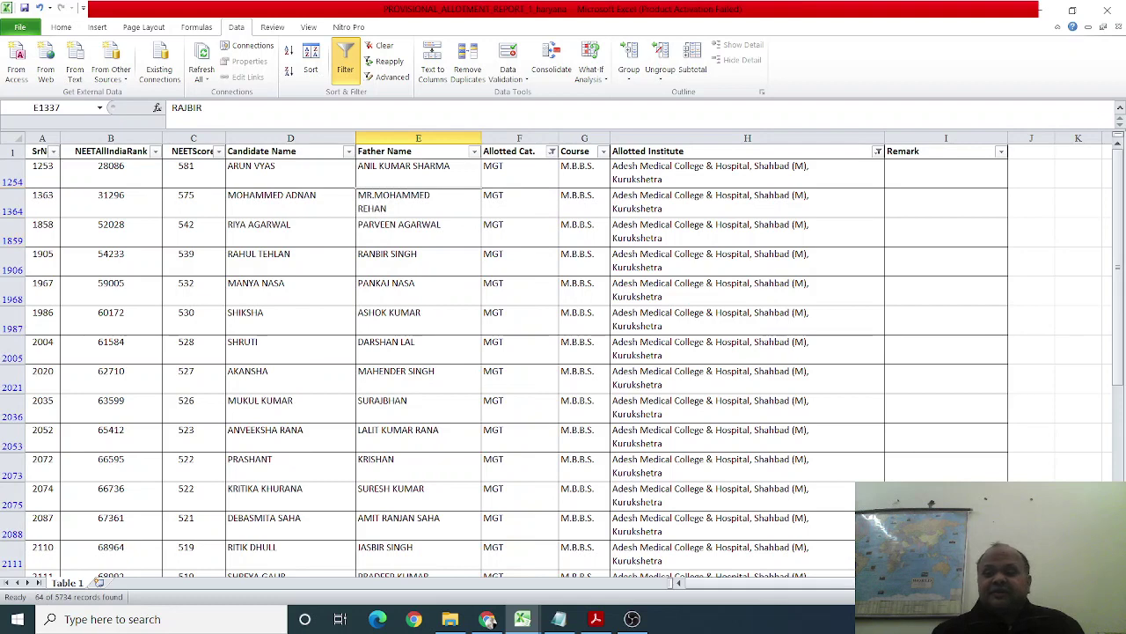
# Review the Adesh MGT allotments down to the final row to find the closing rank and score
pyautogui.scroll(-5, 563, 353)
pyautogui.scroll(1, 563, 352)
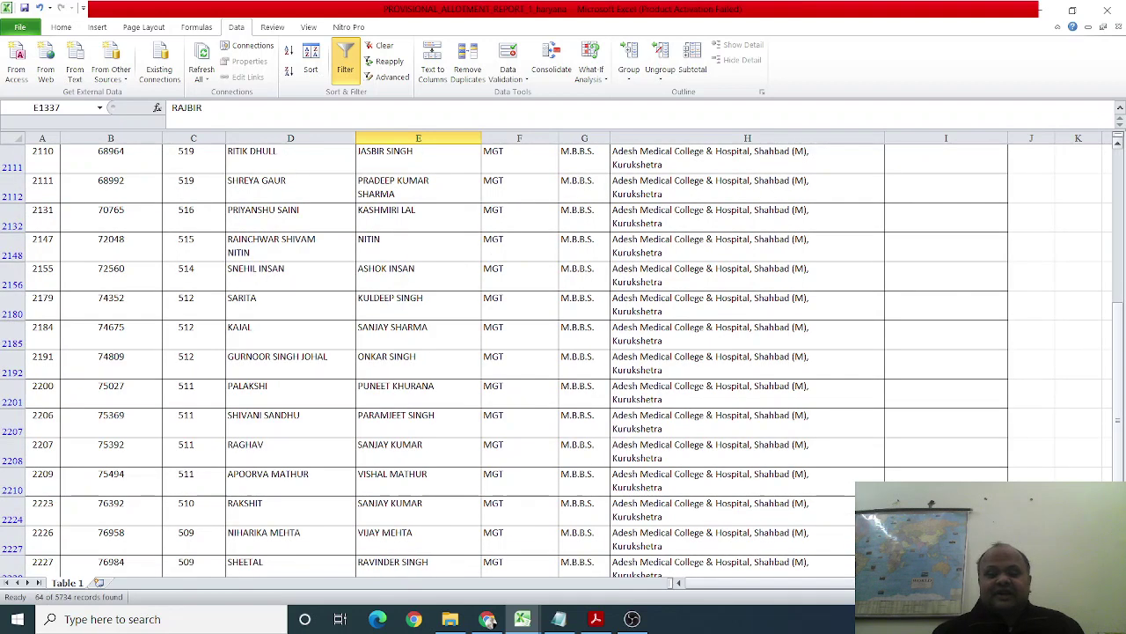
pyautogui.click(347, 500)
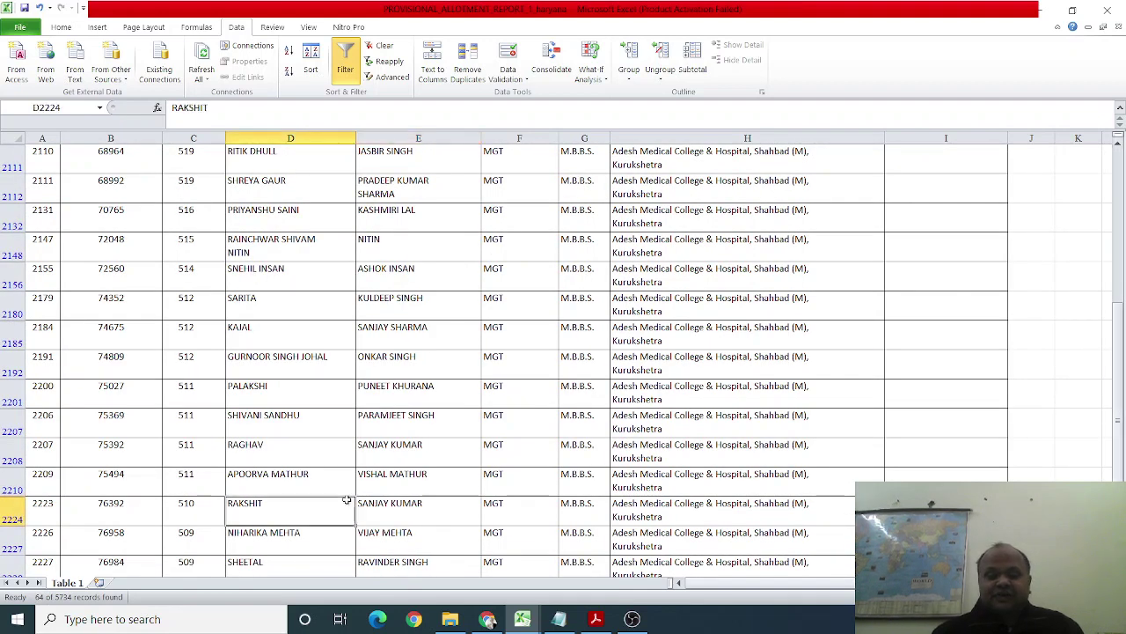
pyautogui.press('Down')
pyautogui.press('Down')
pyautogui.press('Down')
pyautogui.press('Down')
pyautogui.press('Down')
pyautogui.press('Down')
pyautogui.press('Down')
pyautogui.press('Down')
pyautogui.press('Down')
pyautogui.press('Down')
pyautogui.press('Down')
pyautogui.press('Down')
pyautogui.press('Down')
pyautogui.press('Down')
pyautogui.press('Down')
pyautogui.press('Down')
pyautogui.press('Down')
pyautogui.press('Down')
pyautogui.press('Down')
pyautogui.press('Down')
pyautogui.press('Down')
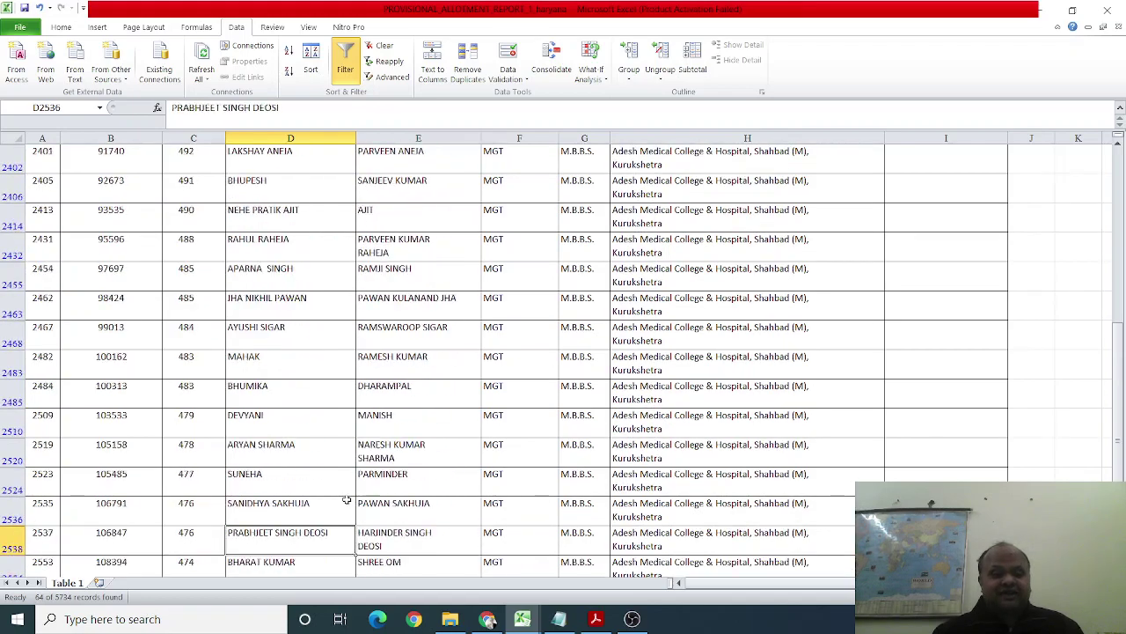
pyautogui.press('Down')
pyautogui.press('Up')
pyautogui.press('Up')
pyautogui.press('Up')
pyautogui.press('Up')
pyautogui.press('Up')
pyautogui.press('Up')
pyautogui.press('Up')
pyautogui.press('Up')
pyautogui.press('Up')
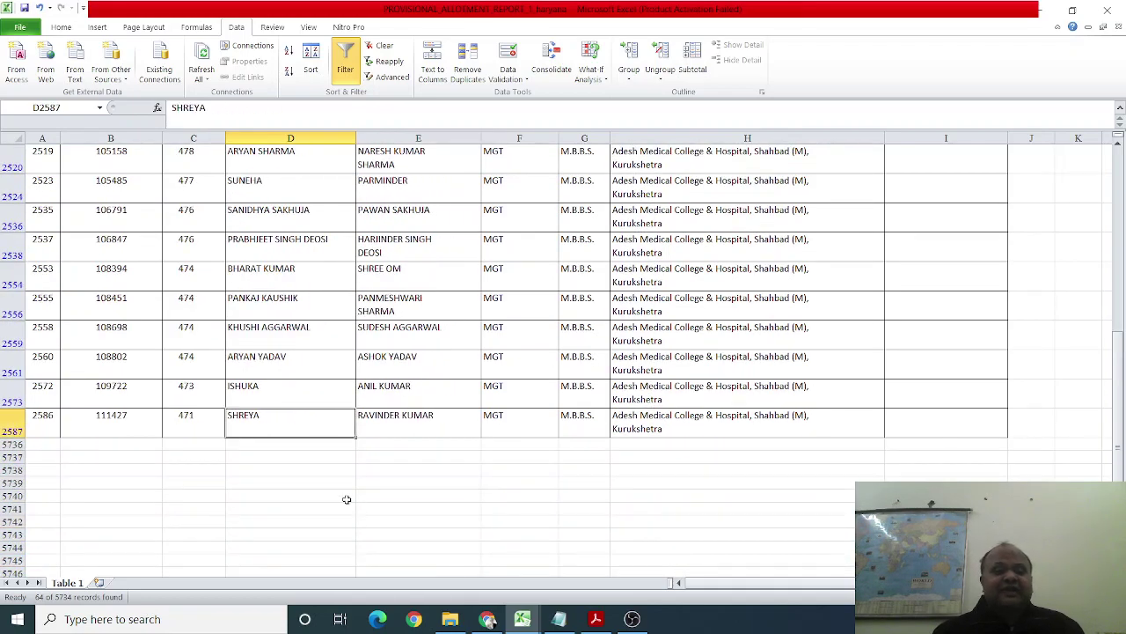
# Trace the NEETScore column of the MGT allotments upward from the last row to the start of the list
pyautogui.press('Left')
pyautogui.press('Up')
pyautogui.press('Up')
pyautogui.press('Up')
pyautogui.press('Up')
pyautogui.press('Up')
pyautogui.press('Up')
pyautogui.press('Up')
pyautogui.press('Up')
pyautogui.press('Up')
pyautogui.press('Up')
pyautogui.press('Up')
pyautogui.press('Up')
pyautogui.press('Up')
pyautogui.press('Up')
pyautogui.press('Up')
pyautogui.press('Up')
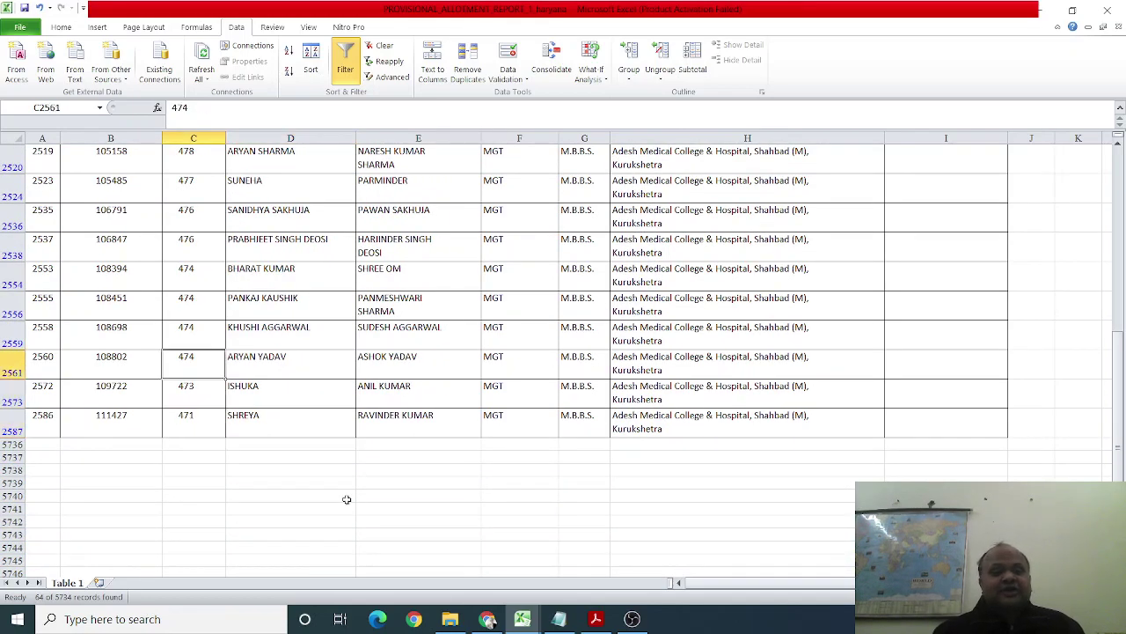
pyautogui.press('Up')
pyautogui.press('Up')
pyautogui.press('Up')
pyautogui.press('Up')
pyautogui.press('Up')
pyautogui.press('Up')
pyautogui.press('Up')
pyautogui.press('Up')
pyautogui.press('Up')
pyautogui.press('Up')
pyautogui.press('Up')
pyautogui.press('Up')
pyautogui.press('Up')
pyautogui.press('Up')
pyautogui.press('Up')
pyautogui.press('Up')
pyautogui.press('Up')
pyautogui.press('Up')
pyautogui.press('Up')
pyautogui.press('Up')
pyautogui.press('Up')
pyautogui.press('Up')
pyautogui.press('Up')
pyautogui.press('Up')
pyautogui.press('Up')
pyautogui.press('Up')
pyautogui.press('Up')
pyautogui.press('Up')
pyautogui.press('Up')
pyautogui.press('Up')
pyautogui.press('Up')
pyautogui.press('Up')
pyautogui.press('Up')
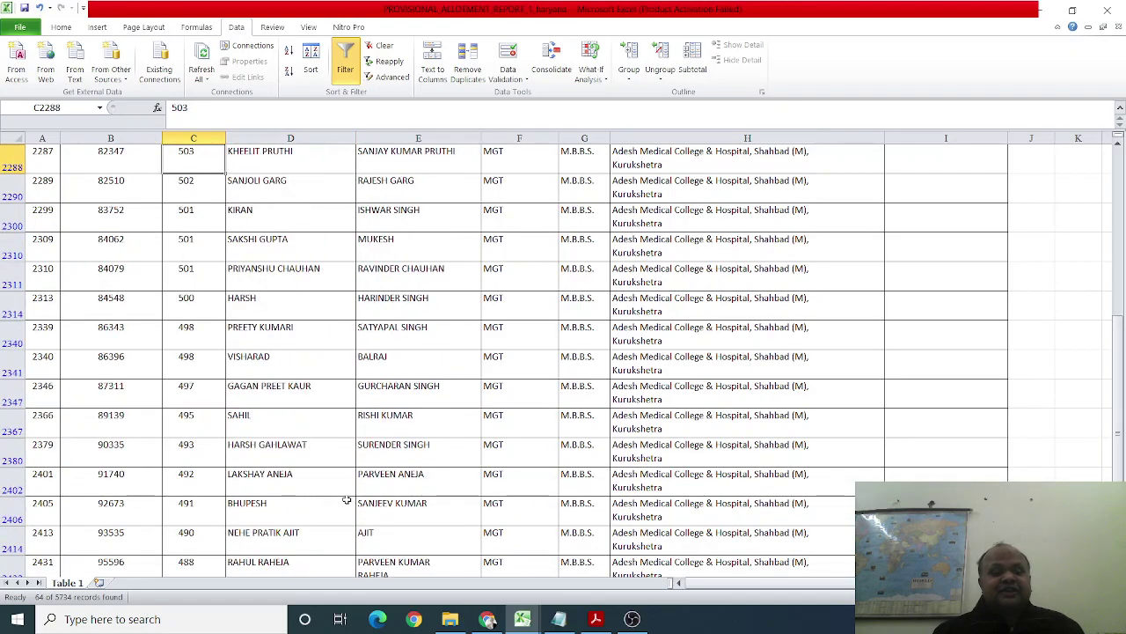
pyautogui.press('Up')
pyautogui.press('Up')
pyautogui.press('Up')
pyautogui.press('Up')
pyautogui.press('Up')
pyautogui.press('Up')
pyautogui.press('Up')
pyautogui.press('Up')
pyautogui.press('Up')
pyautogui.press('Up')
pyautogui.press('Up')
pyautogui.press('Up')
pyautogui.press('Up')
pyautogui.press('Up')
pyautogui.press('Up')
pyautogui.press('Up')
pyautogui.press('Up')
pyautogui.press('Up')
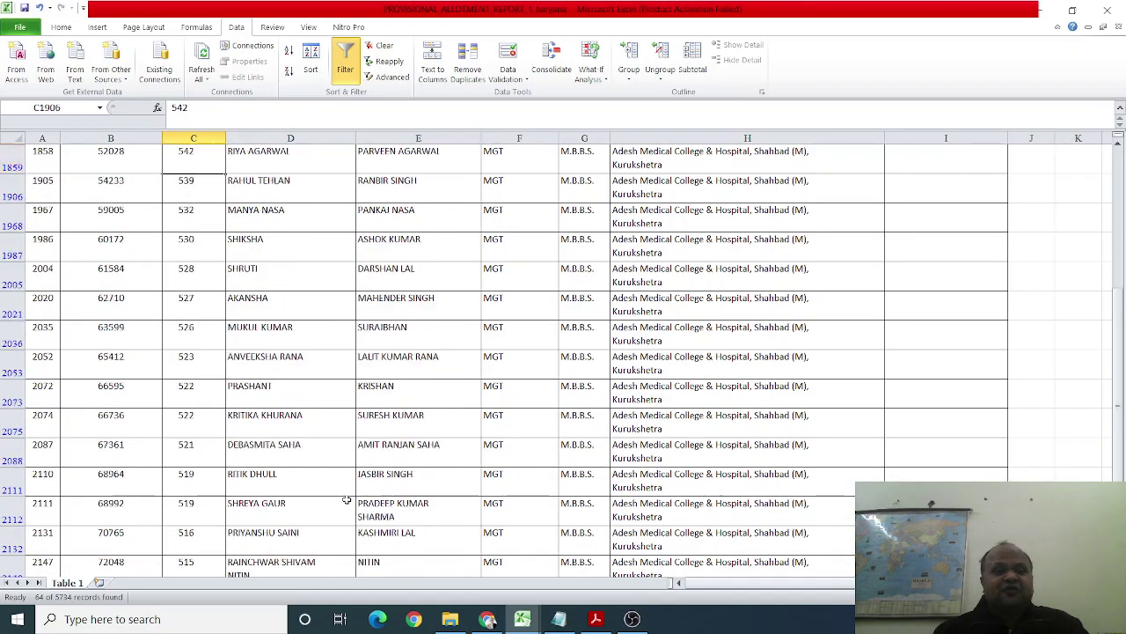
# Examine the NEET scores of the first dozen MGT allotments, working down from the start of the list
pyautogui.press('Down')
pyautogui.press('Down')
pyautogui.press('Down')
pyautogui.press('Down')
pyautogui.press('Down')
pyautogui.press('Down')
pyautogui.press('Down')
pyautogui.press('Down')
pyautogui.press('Down')
pyautogui.press('Down')
pyautogui.press('Down')
pyautogui.press('Down')
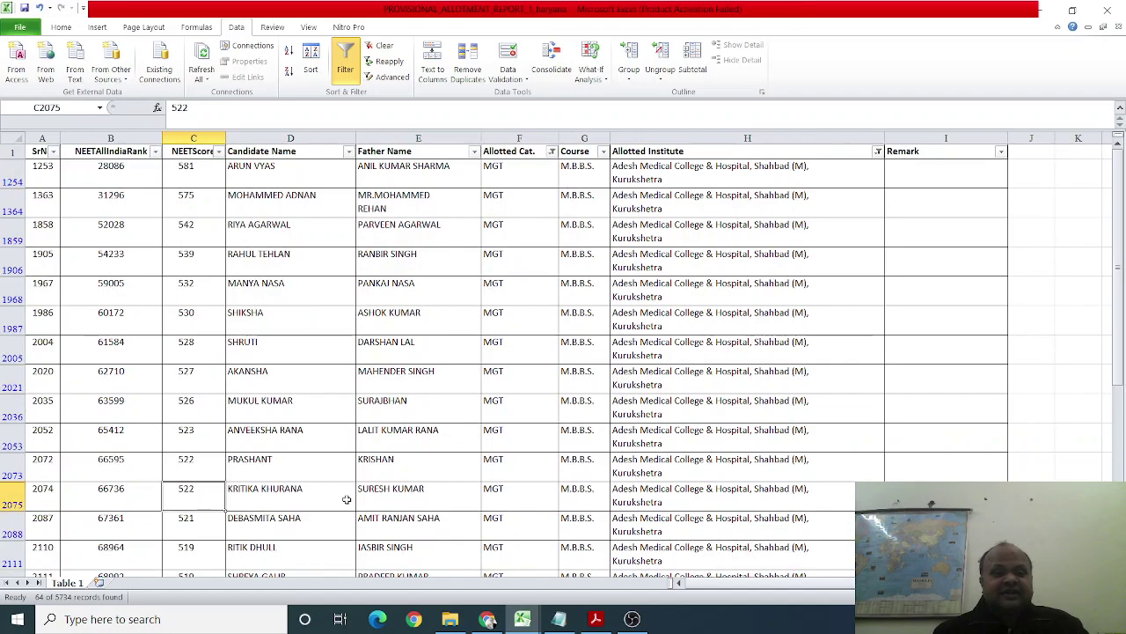
# Highlight the NEETScore cells of the Adesh MGT allotments from the 532 score down to the 478 score
pyautogui.press('Up')
pyautogui.press('Up')
pyautogui.press('Up')
pyautogui.press('Up')
pyautogui.press('Up')
pyautogui.press('Up')
pyautogui.press('Up')
pyautogui.hotkey('shift', 'Down')
pyautogui.hotkey('shift', 'Down')
pyautogui.hotkey('shift', 'Down')
pyautogui.hotkey('shift', 'Down')
pyautogui.hotkey('shift', 'Down')
pyautogui.hotkey('shift', 'Down')
pyautogui.hotkey('shift', 'Down')
pyautogui.hotkey('shift', 'Down')
pyautogui.hotkey('shift', 'Down')
pyautogui.hotkey('shift', 'Down')
pyautogui.hotkey('shift', 'Down')
pyautogui.hotkey('shift', 'Down')
pyautogui.hotkey('shift', 'Down')
pyautogui.hotkey('shift', 'Down')
pyautogui.hotkey('shift', 'Down')
pyautogui.hotkey('shift', 'Down')
pyautogui.hotkey('shift', 'Down')
pyautogui.hotkey('shift', 'Down')
pyautogui.hotkey('shift', 'Down')
pyautogui.hotkey('shift', 'Down')
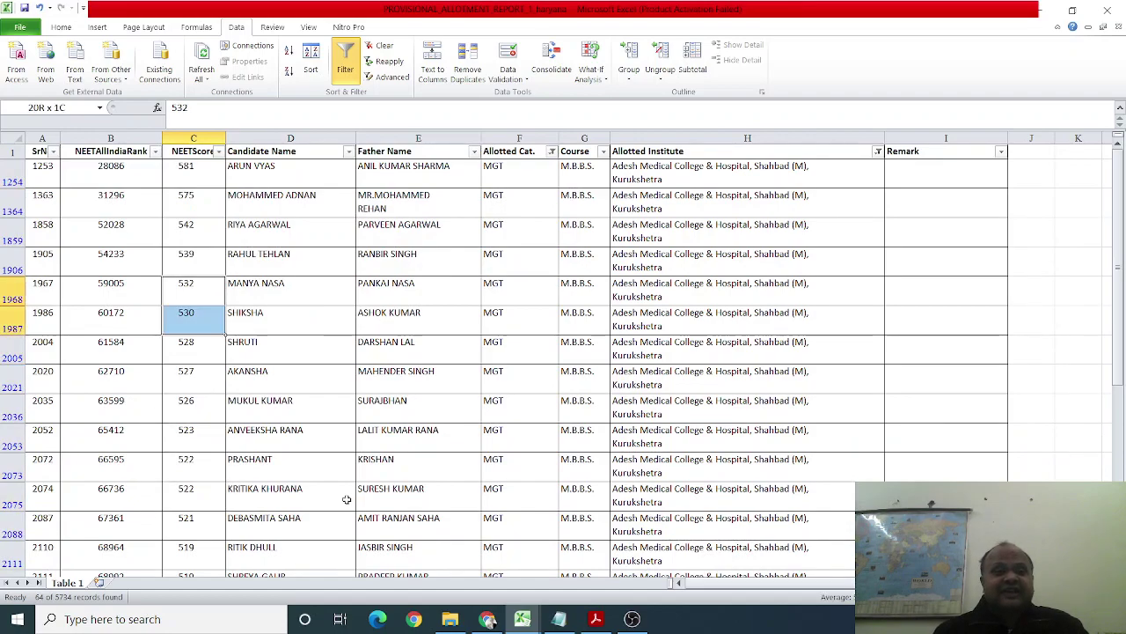
pyautogui.hotkey('shift', 'Down')
pyautogui.hotkey('shift', 'Down')
pyautogui.hotkey('shift', 'Down')
pyautogui.hotkey('shift', 'Down')
pyautogui.hotkey('shift', 'Down')
pyautogui.hotkey('shift', 'Down')
pyautogui.hotkey('shift', 'Down')
pyautogui.hotkey('shift', 'Down')
pyautogui.hotkey('shift', 'Down')
pyautogui.hotkey('shift', 'Down')
pyautogui.hotkey('shift', 'Down')
pyautogui.hotkey('shift', 'Down')
pyautogui.hotkey('shift', 'Down')
pyautogui.hotkey('shift', 'Down')
pyautogui.hotkey('shift', 'Down')
pyautogui.hotkey('shift', 'Down')
pyautogui.hotkey('shift', 'Down')
pyautogui.hotkey('shift', 'Down')
pyautogui.hotkey('shift', 'Down')
pyautogui.hotkey('shift', 'Down')
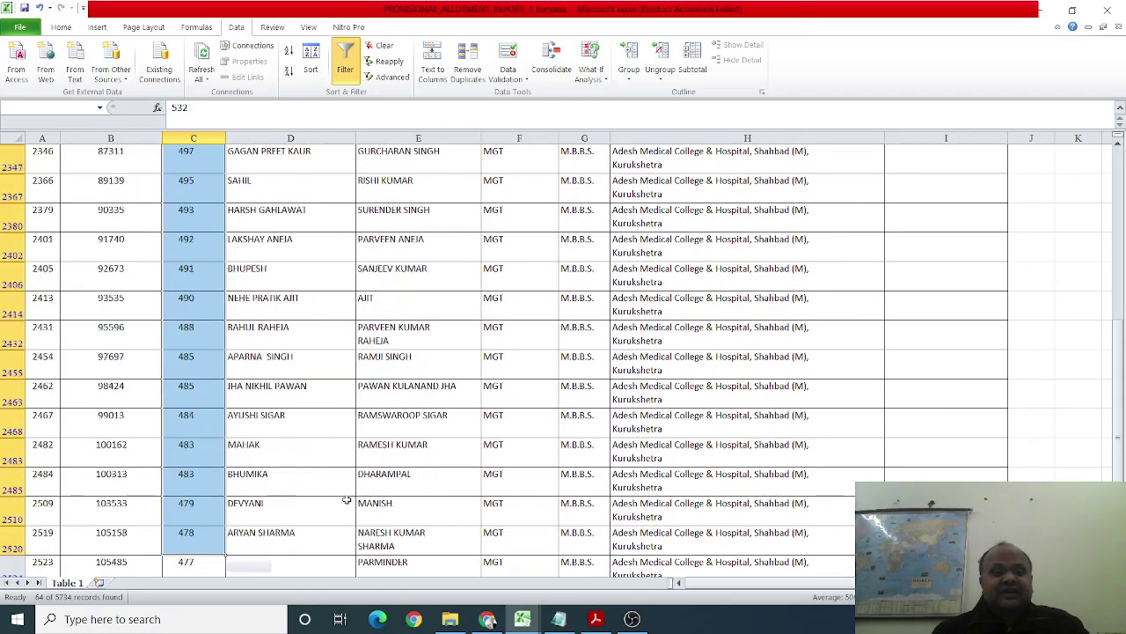
# Return to the first MGT allotments and review their NEET scores again down to row 2210
pyautogui.press('Up')
pyautogui.press('Up')
pyautogui.press('Up')
pyautogui.press('Up')
pyautogui.press('Up')
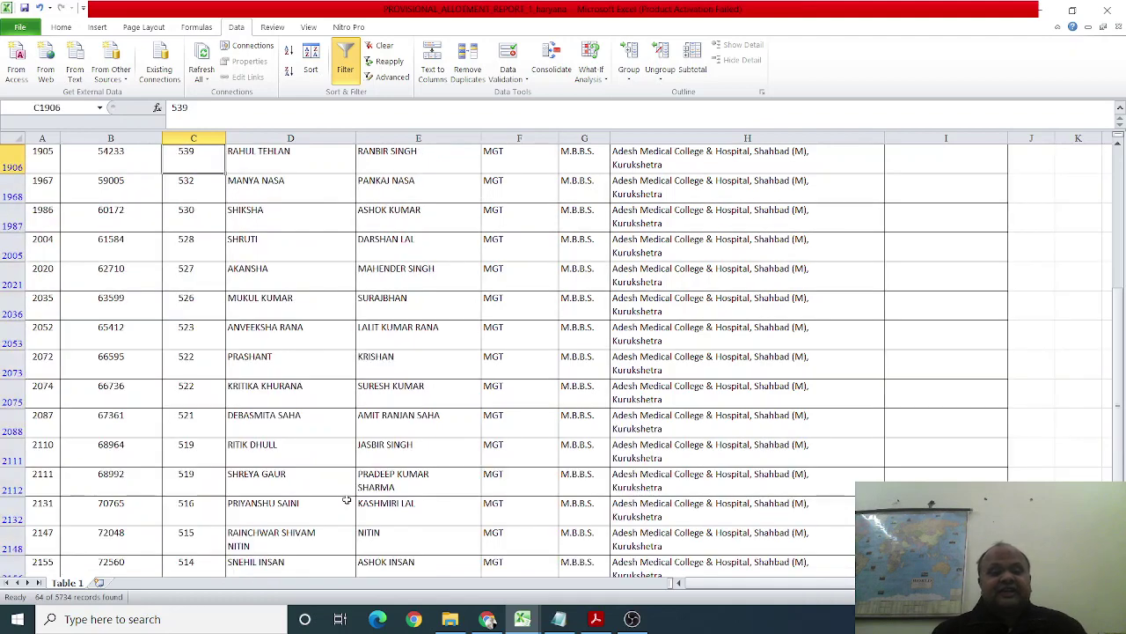
pyautogui.press('Down')
pyautogui.press('Down')
pyautogui.press('Down')
pyautogui.press('Down')
pyautogui.press('Down')
pyautogui.press('Down')
pyautogui.press('Down')
pyautogui.press('Down')
pyautogui.press('Down')
pyautogui.press('Down')
pyautogui.press('Down')
pyautogui.press('Down')
pyautogui.press('Down')
pyautogui.press('Down')
pyautogui.press('Down')
pyautogui.press('Down')
pyautogui.press('Down')
pyautogui.press('Down')
pyautogui.press('Down')
pyautogui.press('Down')
pyautogui.press('Down')
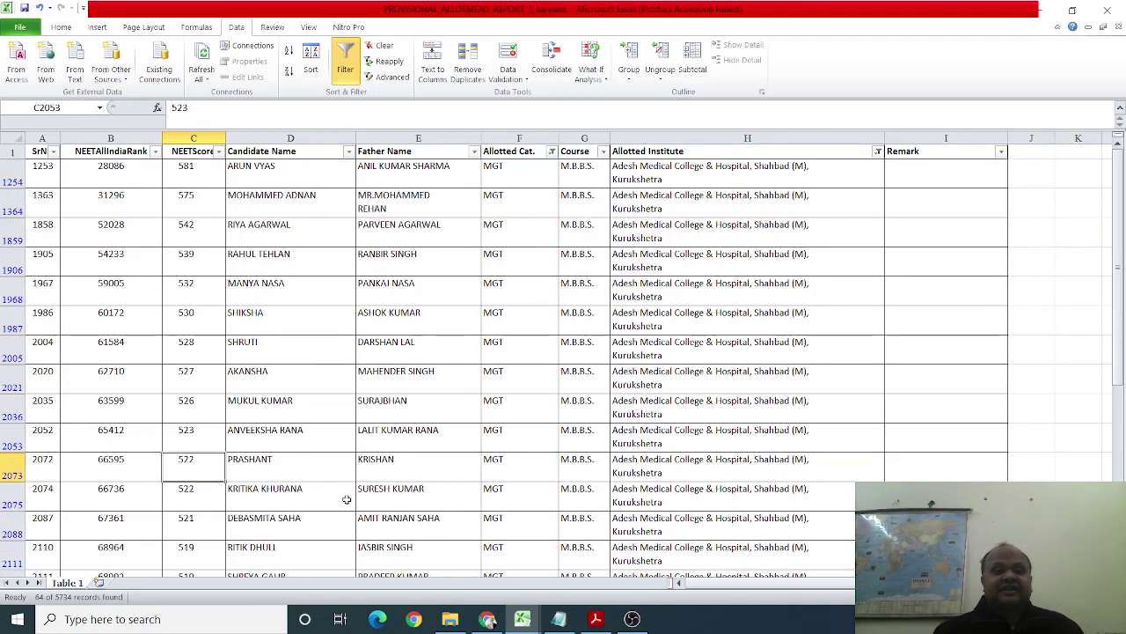
pyautogui.press('Down')
pyautogui.press('Down')
pyautogui.press('Down')
pyautogui.press('Down')
pyautogui.press('Down')
pyautogui.press('Down')
pyautogui.press('Down')
pyautogui.press('Down')
pyautogui.press('Down')
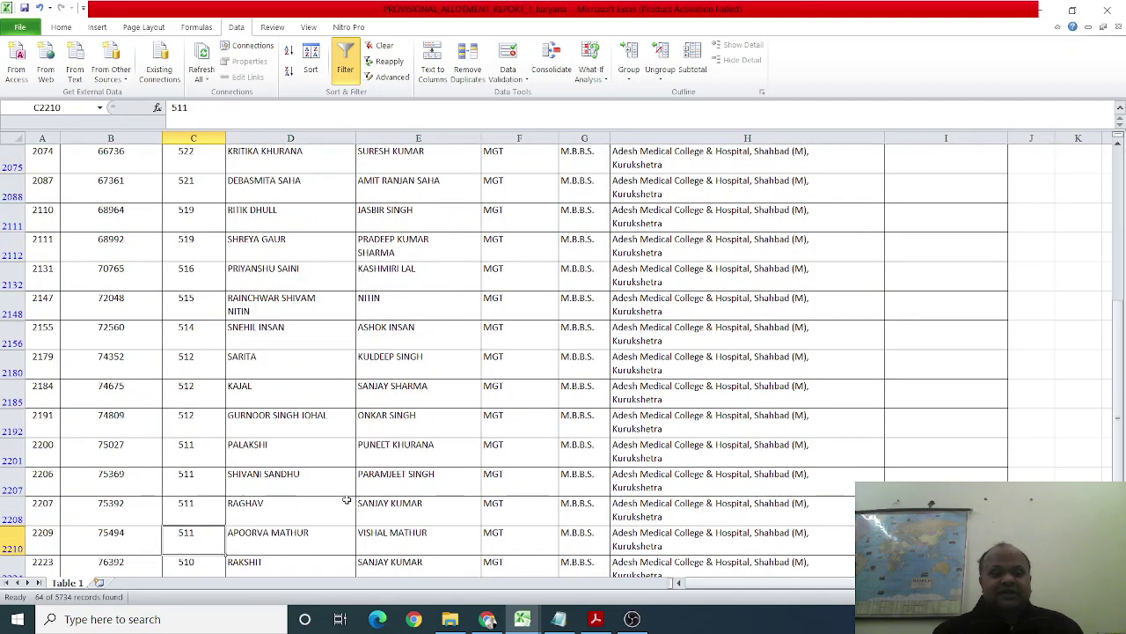
# Trace the NEETScore column back up from row 2210 to its header
pyautogui.press('Up')
pyautogui.press('Up')
pyautogui.press('Up')
pyautogui.press('Up')
pyautogui.press('Up')
pyautogui.press('Up')
pyautogui.press('Up')
pyautogui.press('Up')
pyautogui.press('Up')
pyautogui.press('Up')
pyautogui.press('Up')
pyautogui.press('Up')
pyautogui.press('Up')
pyautogui.press('Up')
pyautogui.press('Up')
pyautogui.press('Up')
pyautogui.press('Up')
pyautogui.press('Up')
pyautogui.press('Up')
pyautogui.press('Up')
pyautogui.press('Up')
pyautogui.press('Up')
pyautogui.press('Up')
pyautogui.press('Up')
pyautogui.press('Up')
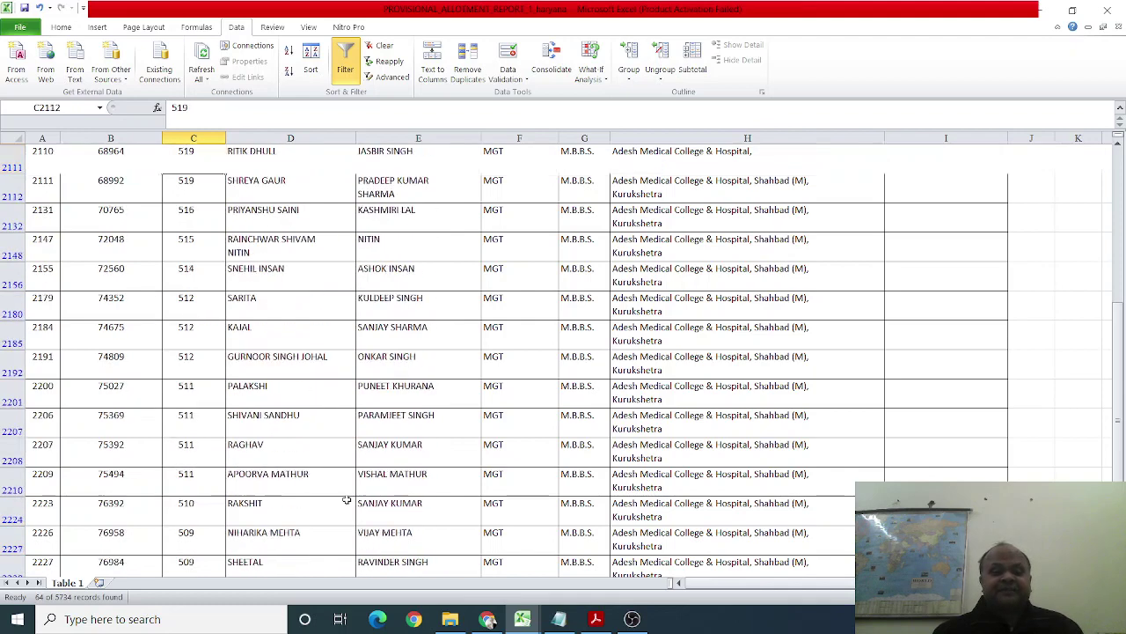
pyautogui.press('Up')
pyautogui.press('Up')
pyautogui.press('Up')
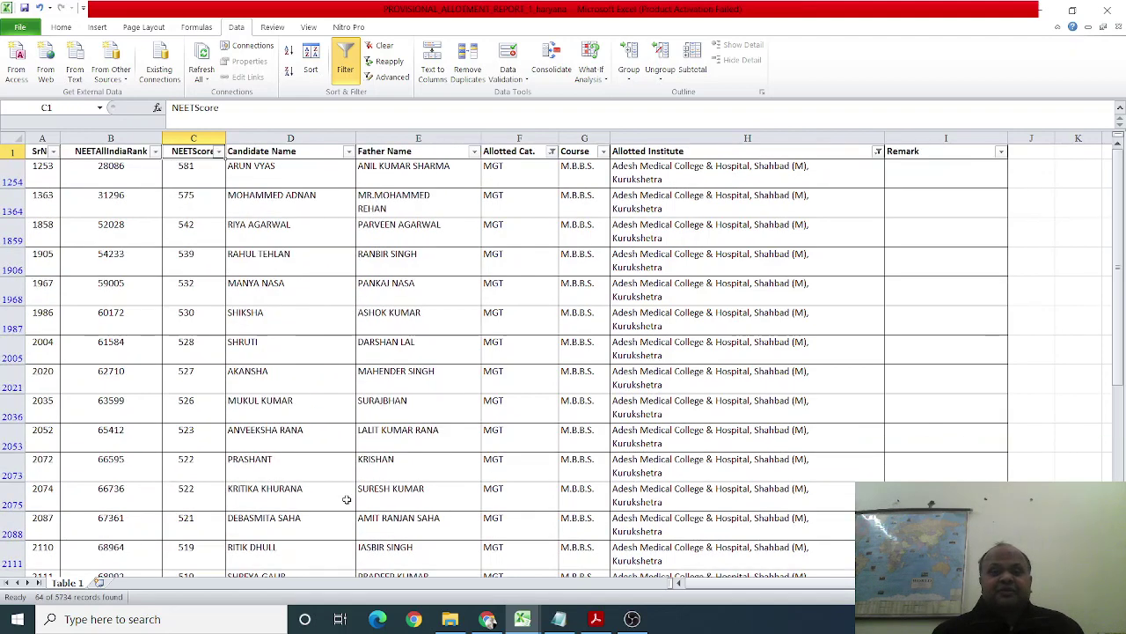
# Review the Adesh MGT allotments along the Course column, from the start of the list down to row 2556
pyautogui.press('Down')
pyautogui.press('Down')
pyautogui.press('Right')
pyautogui.press('Right')
pyautogui.press('Right')
pyautogui.press('Right')
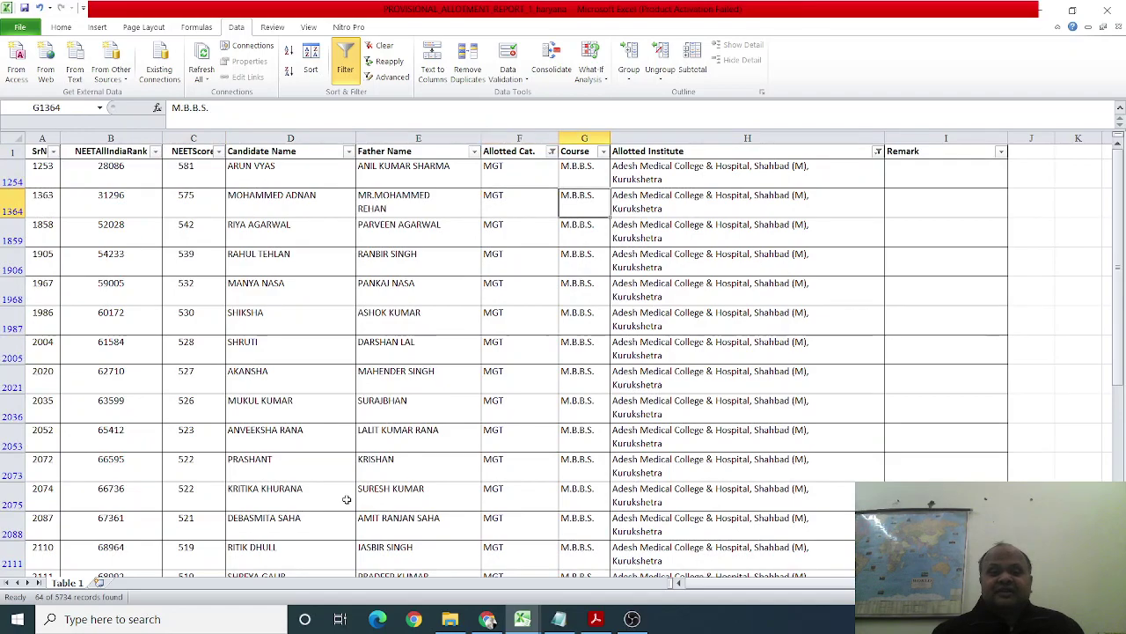
pyautogui.press('Down')
pyautogui.press('Down')
pyautogui.press('Down')
pyautogui.press('Down')
pyautogui.press('Down')
pyautogui.press('Down')
pyautogui.press('Down')
pyautogui.press('Down')
pyautogui.press('Down')
pyautogui.press('Down')
pyautogui.press('Down')
pyautogui.press('Down')
pyautogui.press('Down')
pyautogui.press('Down')
pyautogui.press('Down')
pyautogui.press('Down')
pyautogui.press('Down')
pyautogui.press('Down')
pyautogui.press('Down')
pyautogui.press('Down')
pyautogui.press('Down')
pyautogui.press('Down')
pyautogui.press('Down')
pyautogui.press('Down')
pyautogui.press('Down')
pyautogui.press('Down')
pyautogui.press('Down')
pyautogui.press('Down')
pyautogui.press('Down')
pyautogui.press('Down')
pyautogui.press('Down')
pyautogui.press('Down')
pyautogui.press('Down')
pyautogui.press('Down')
pyautogui.press('Down')
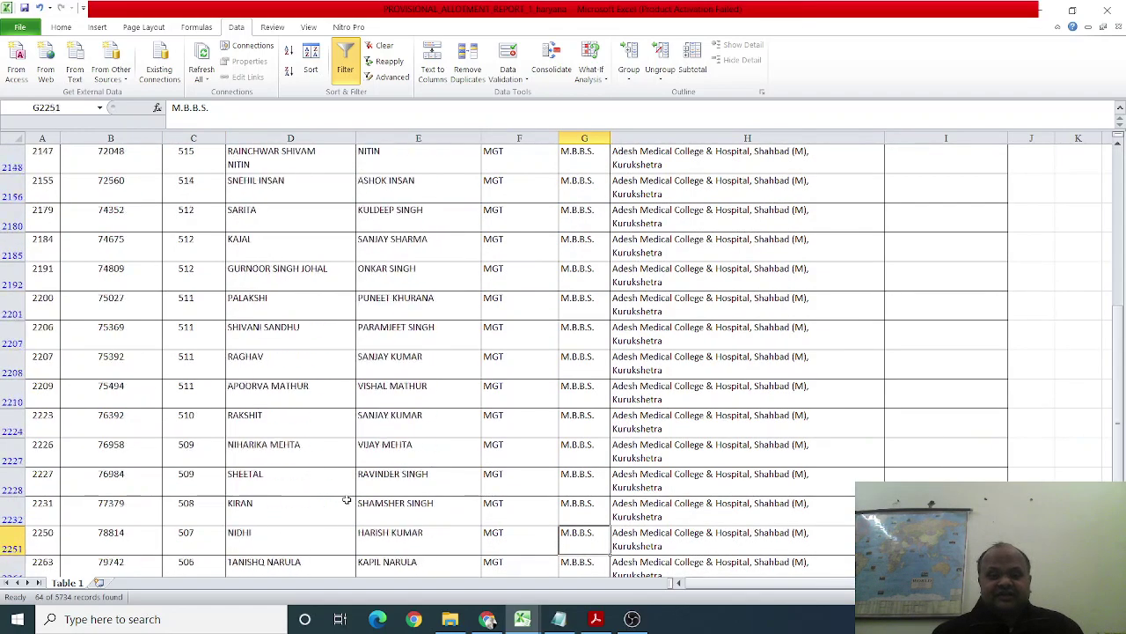
pyautogui.press('Down')
pyautogui.press('Down')
pyautogui.press('Down')
pyautogui.press('Down')
pyautogui.press('Down')
pyautogui.press('Down')
pyautogui.press('Down')
pyautogui.press('Down')
pyautogui.press('Down')
pyautogui.press('Down')
pyautogui.press('Down')
pyautogui.press('Down')
pyautogui.press('Down')
pyautogui.press('Down')
pyautogui.press('Down')
pyautogui.press('Down')
pyautogui.press('Down')
pyautogui.press('Down')
pyautogui.press('Down')
pyautogui.press('Down')
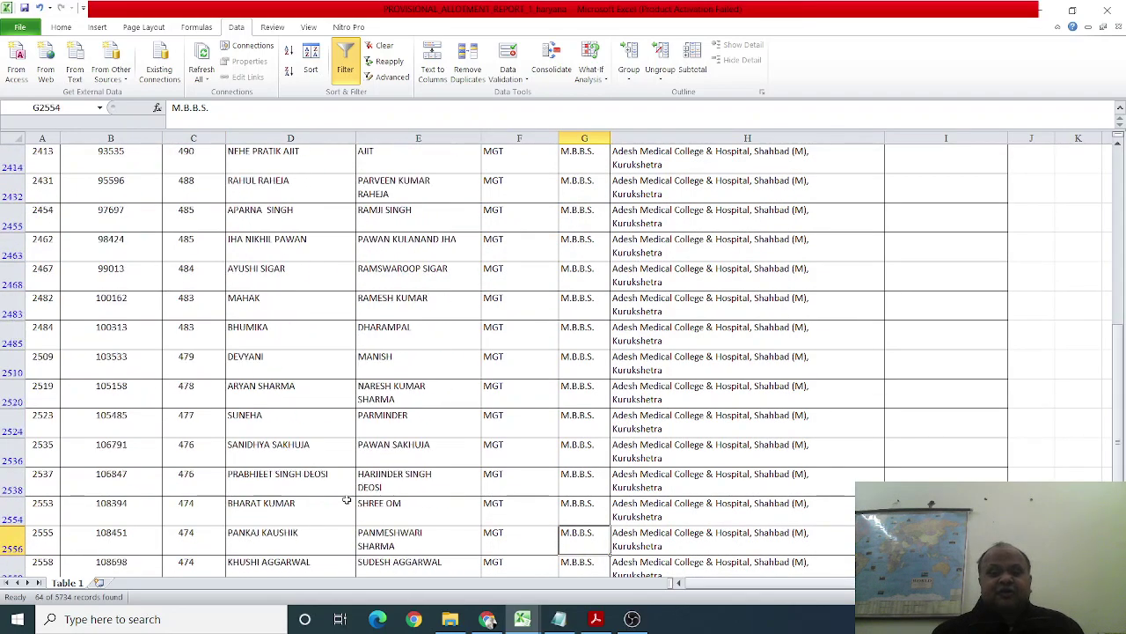
# Trace the Course column of the MGT allotments back up from row 2556 to its header
pyautogui.press('Up')
pyautogui.press('Up')
pyautogui.press('Up')
pyautogui.press('Up')
pyautogui.press('Up')
pyautogui.press('Up')
pyautogui.press('Up')
pyautogui.press('Up')
pyautogui.press('Up')
pyautogui.press('Up')
pyautogui.press('Up')
pyautogui.press('Up')
pyautogui.press('Up')
pyautogui.press('Up')
pyautogui.press('Up')
pyautogui.press('Up')
pyautogui.press('Up')
pyautogui.press('Up')
pyautogui.press('Up')
pyautogui.press('Up')
pyautogui.press('Up')
pyautogui.press('Up')
pyautogui.press('Up')
pyautogui.press('Up')
pyautogui.press('Up')
pyautogui.press('Up')
pyautogui.press('Up')
pyautogui.press('Up')
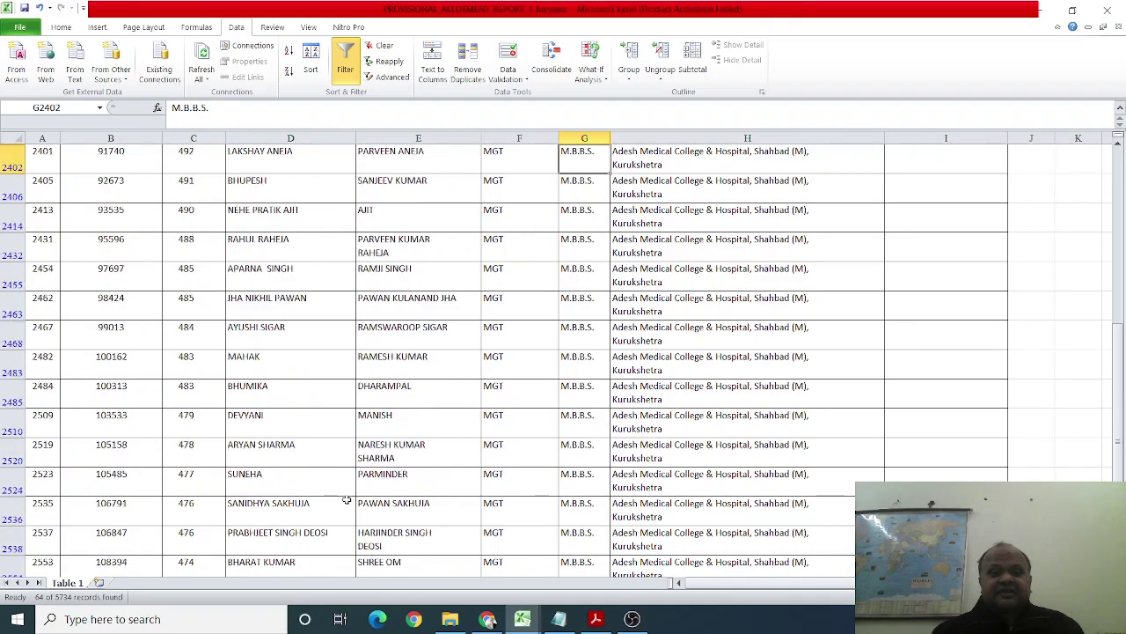
pyautogui.press('Up')
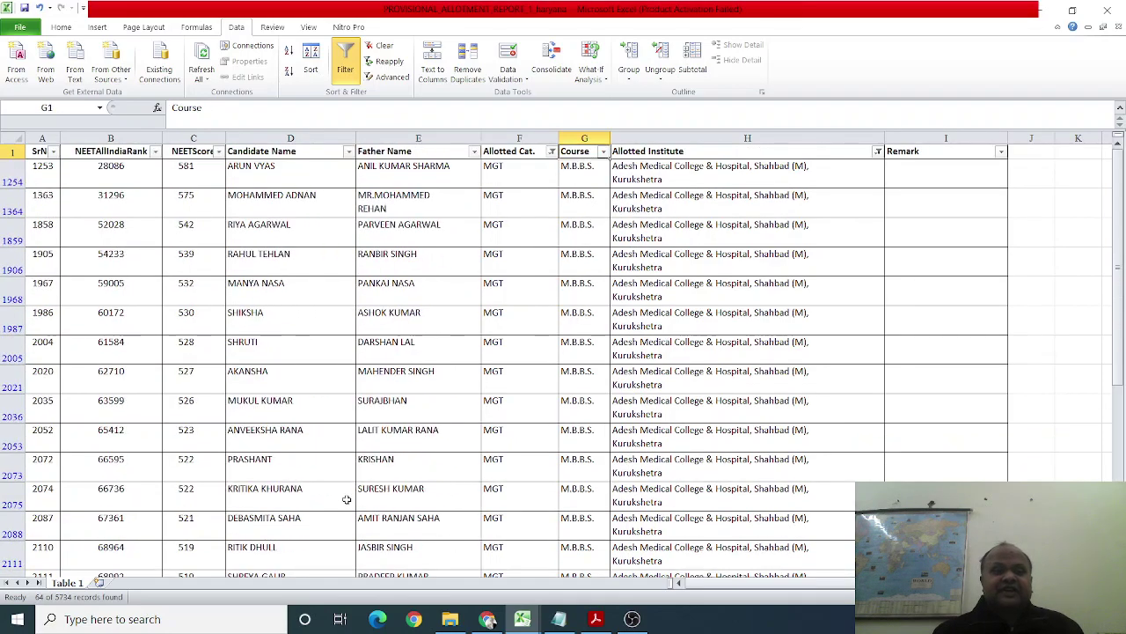
# Go through the first MGT allotments once more, from the Course header down to row 2180
pyautogui.press('Down')
pyautogui.press('Down')
pyautogui.press('Down')
pyautogui.press('Down')
pyautogui.press('Down')
pyautogui.press('Down')
pyautogui.press('Down')
pyautogui.press('Down')
pyautogui.press('Down')
pyautogui.press('Down')
pyautogui.press('Down')
pyautogui.press('Down')
pyautogui.press('Down')
pyautogui.press('Down')
pyautogui.press('Down')
pyautogui.press('Down')
pyautogui.press('Down')
pyautogui.press('Down')
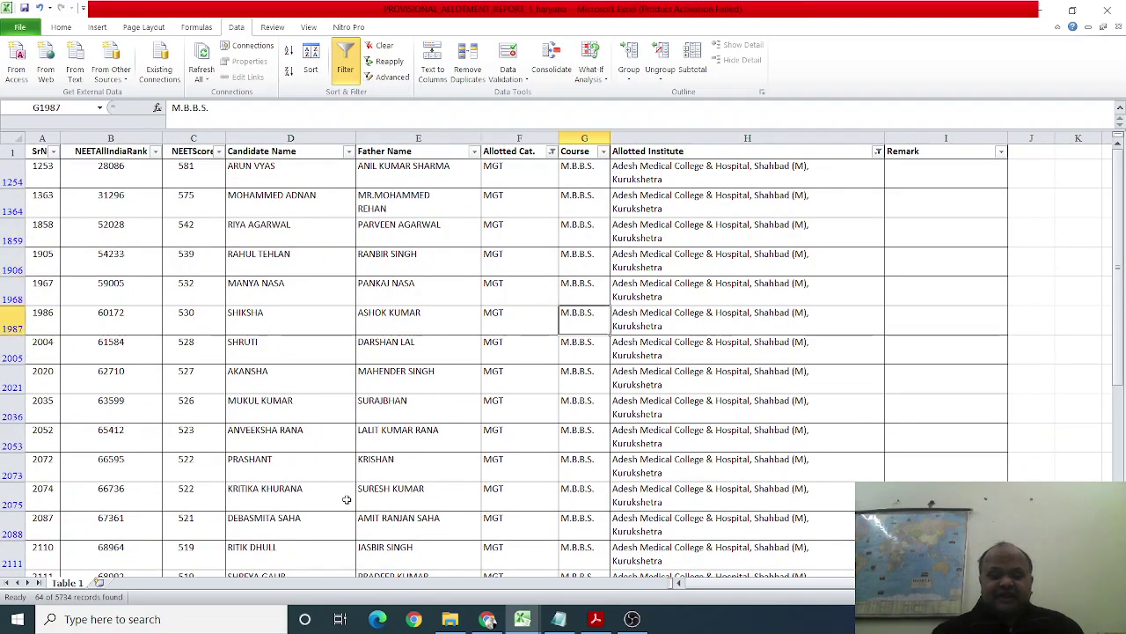
pyautogui.press('Left')
pyautogui.press('Left')
pyautogui.press('Left')
pyautogui.press('Left')
pyautogui.press('Left')
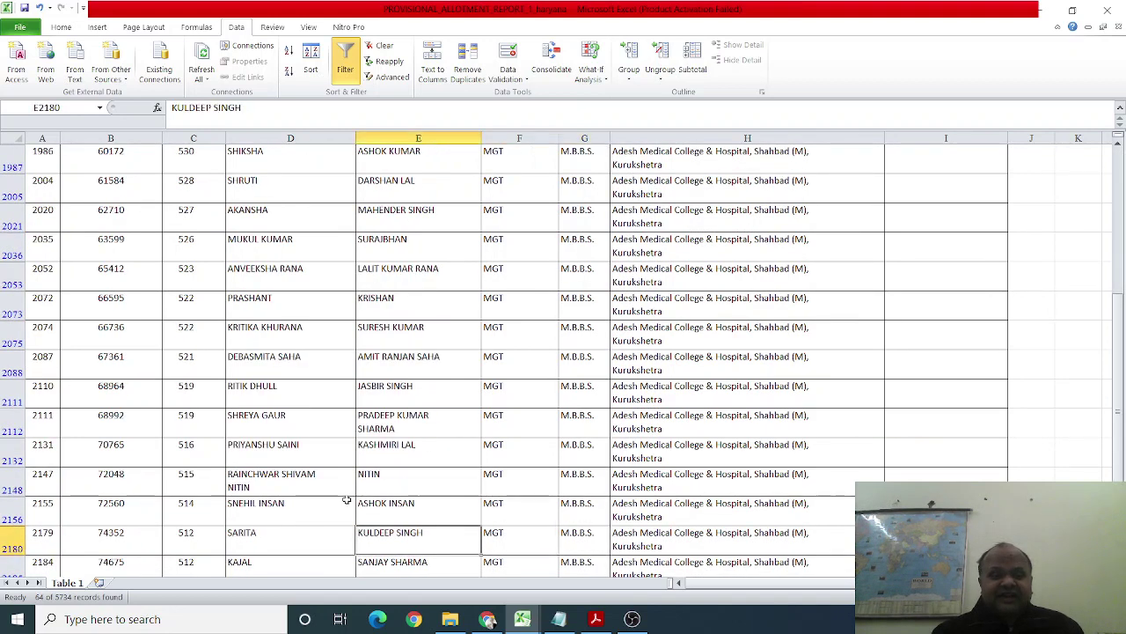
# Look back up through the MGT allotments from row 2180 to row 2036, ending in the Allotted Cat. column
pyautogui.press('Up')
pyautogui.press('Up')
pyautogui.press('Right')
pyautogui.press('Right')
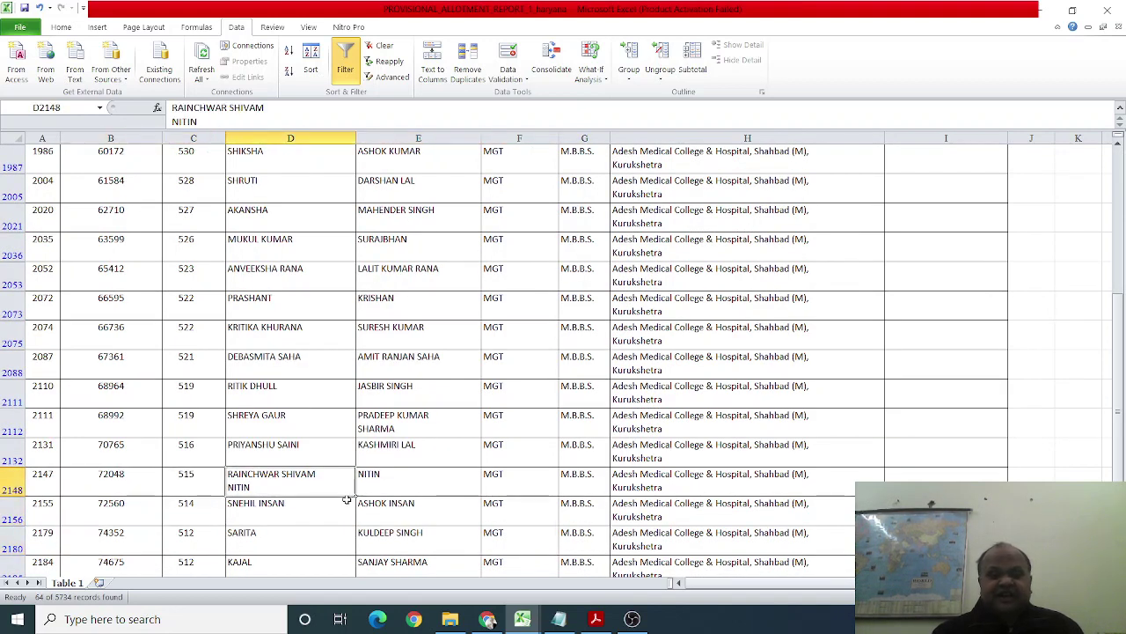
pyautogui.press('Up')
pyautogui.press('Up')
pyautogui.press('Up')
pyautogui.press('Right')
pyautogui.press('Right')
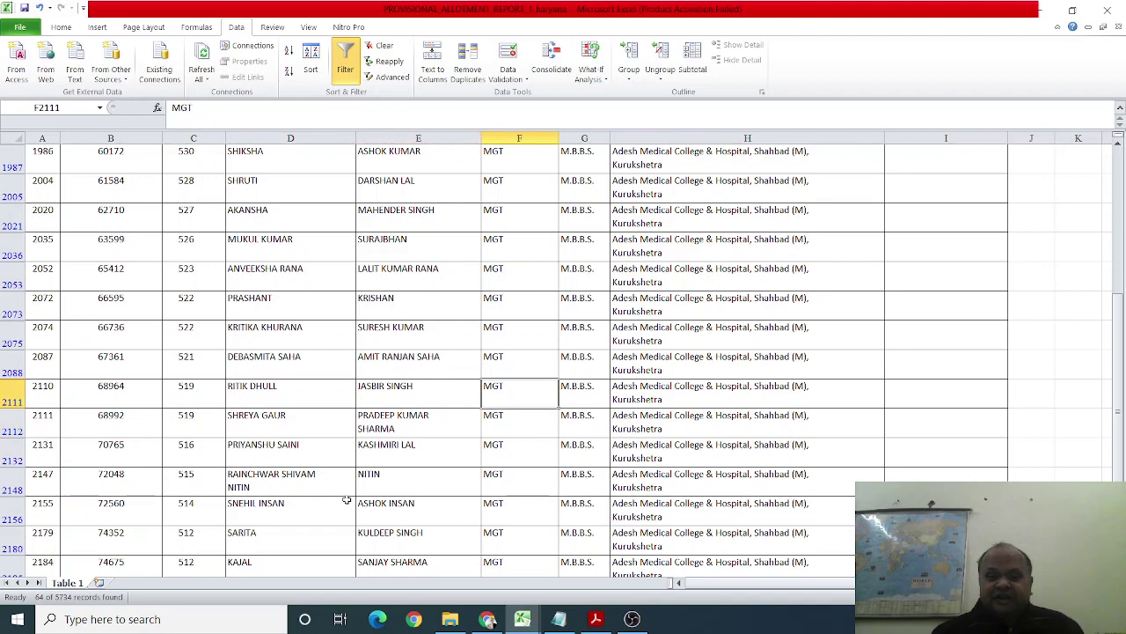
pyautogui.press('Up')
pyautogui.press('Up')
pyautogui.press('Up')
pyautogui.press('Up')
pyautogui.press('Up')
pyautogui.press('Up')
pyautogui.press('Down')
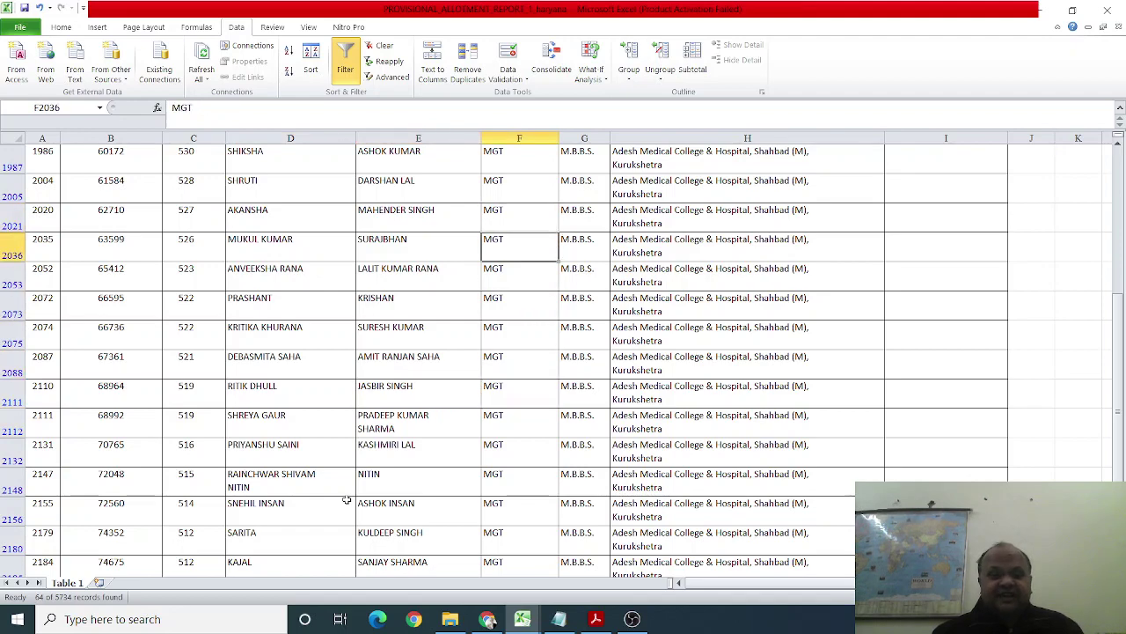
# Examine the MGT allotments along the Allotted Cat. column from row 2036 down to row 2340
pyautogui.press('Down')
pyautogui.press('Down')
pyautogui.press('Down')
pyautogui.press('Down')
pyautogui.press('Down')
pyautogui.press('Down')
pyautogui.press('Down')
pyautogui.press('Down')
pyautogui.press('Down')
pyautogui.press('Down')
pyautogui.press('Down')
pyautogui.press('Down')
pyautogui.press('Down')
pyautogui.press('Down')
pyautogui.press('Down')
pyautogui.press('Down')
pyautogui.press('Down')
pyautogui.press('Down')
pyautogui.press('Down')
pyautogui.press('Down')
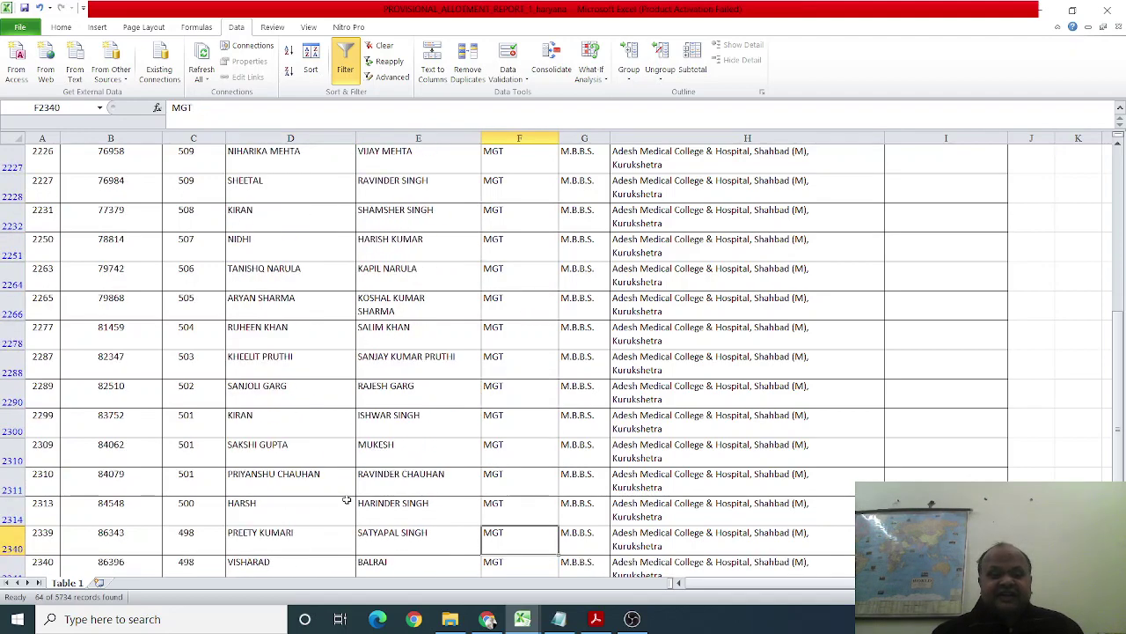
# Examine the remaining MGT allotments along the Allotted Cat. column from row 2340 down to the last record in row 2587
pyautogui.press('Down')
pyautogui.press('Down')
pyautogui.press('Down')
pyautogui.press('Down')
pyautogui.press('Down')
pyautogui.press('Down')
pyautogui.press('Down')
pyautogui.press('Down')
pyautogui.press('Down')
pyautogui.press('Down')
pyautogui.press('Down')
pyautogui.press('Down')
pyautogui.press('Down')
pyautogui.press('Down')
pyautogui.press('Down')
pyautogui.press('Down')
pyautogui.press('Down')
pyautogui.press('Down')
pyautogui.press('Down')
pyautogui.press('Down')
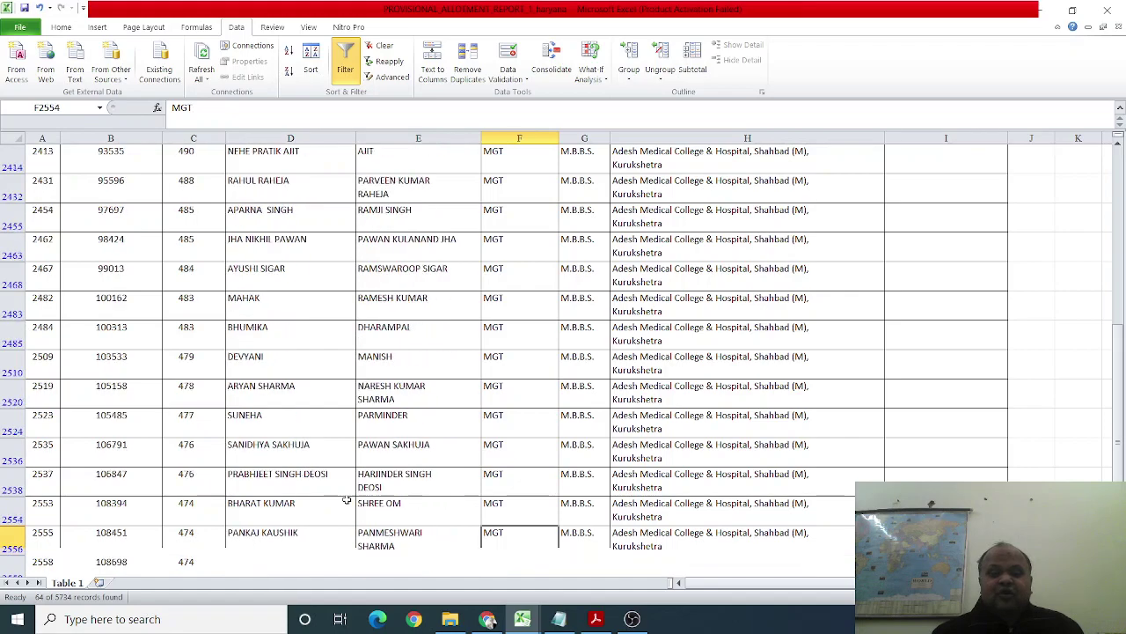
pyautogui.press('Down')
pyautogui.press('Down')
pyautogui.press('Down')
pyautogui.press('Down')
pyautogui.press('Down')
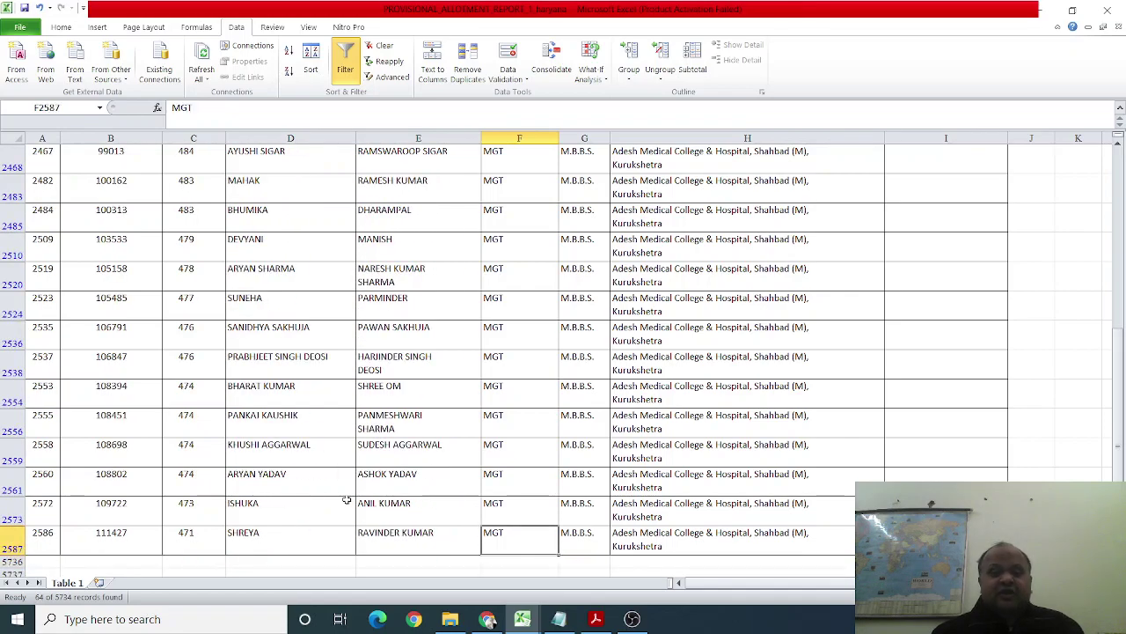
# Look back up through the MGT allotments from row 2587 to the Allotted Cat. header
pyautogui.press('Up')
pyautogui.press('Up')
pyautogui.press('Up')
pyautogui.press('Up')
pyautogui.press('Up')
pyautogui.press('Up')
pyautogui.press('Up')
pyautogui.press('Up')
pyautogui.press('Up')
pyautogui.press('Up')
pyautogui.press('Up')
pyautogui.press('Up')
pyautogui.press('Up')
pyautogui.press('Up')
pyautogui.press('Up')
pyautogui.press('Up')
pyautogui.press('Up')
pyautogui.press('Up')
pyautogui.press('Up')
pyautogui.press('Up')
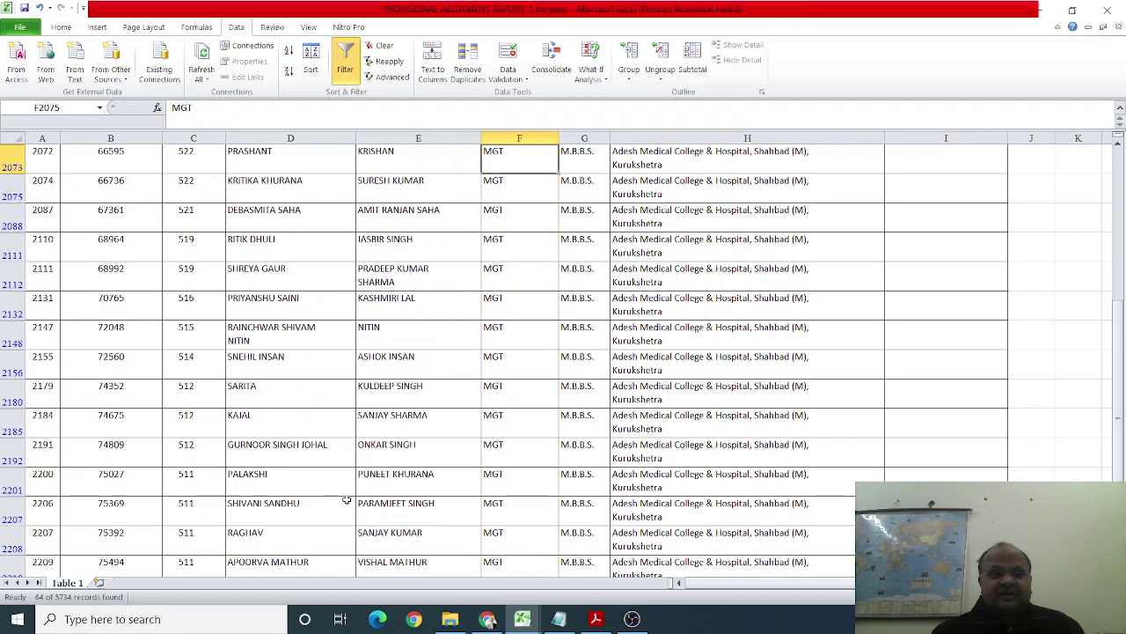
pyautogui.hotkey('ctrl', 'Up')
# Review the highest-ranked MGT allotments at the start of the list, between rows 1254 and 1987
pyautogui.press('Down')
pyautogui.press('Down')
pyautogui.press('Down')
pyautogui.press('Down')
pyautogui.press('Down')
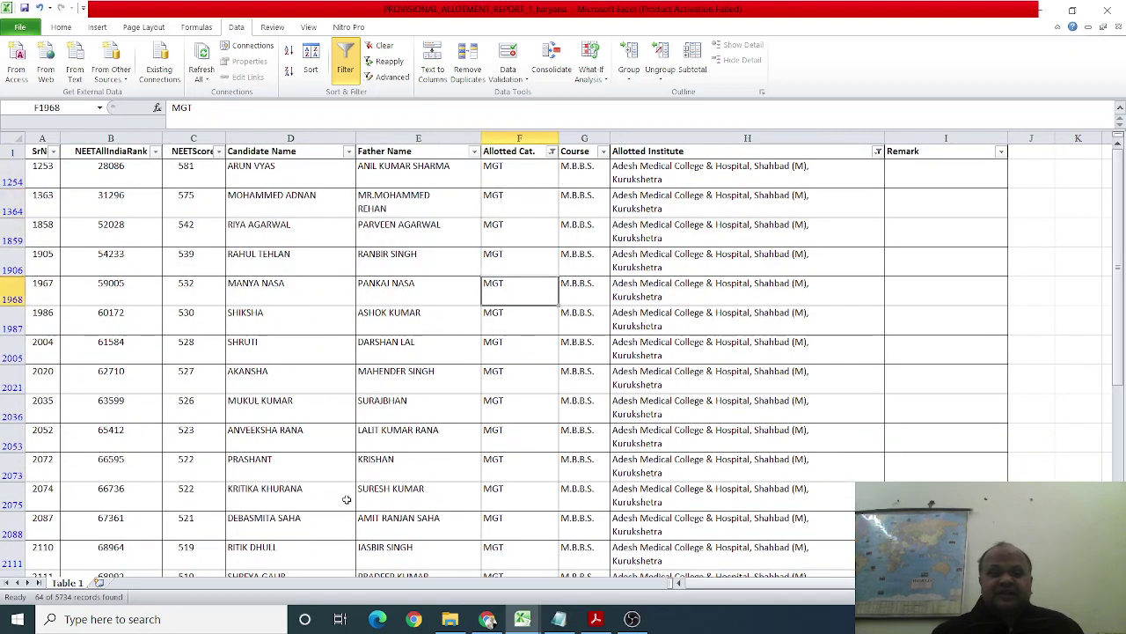
pyautogui.press('Up')
pyautogui.press('Up')
pyautogui.press('Up')
pyautogui.press('Up')
pyautogui.press('Down')
pyautogui.press('Down')
pyautogui.press('Down')
pyautogui.press('Down')
pyautogui.press('Down')
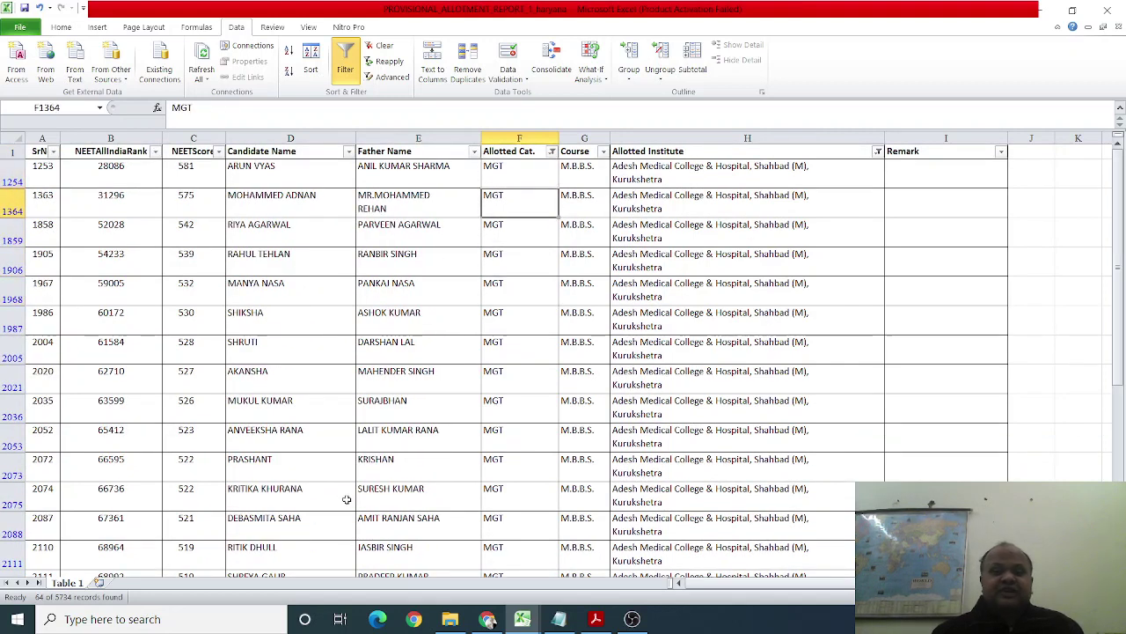
pyautogui.press('Down')
pyautogui.press('Up')
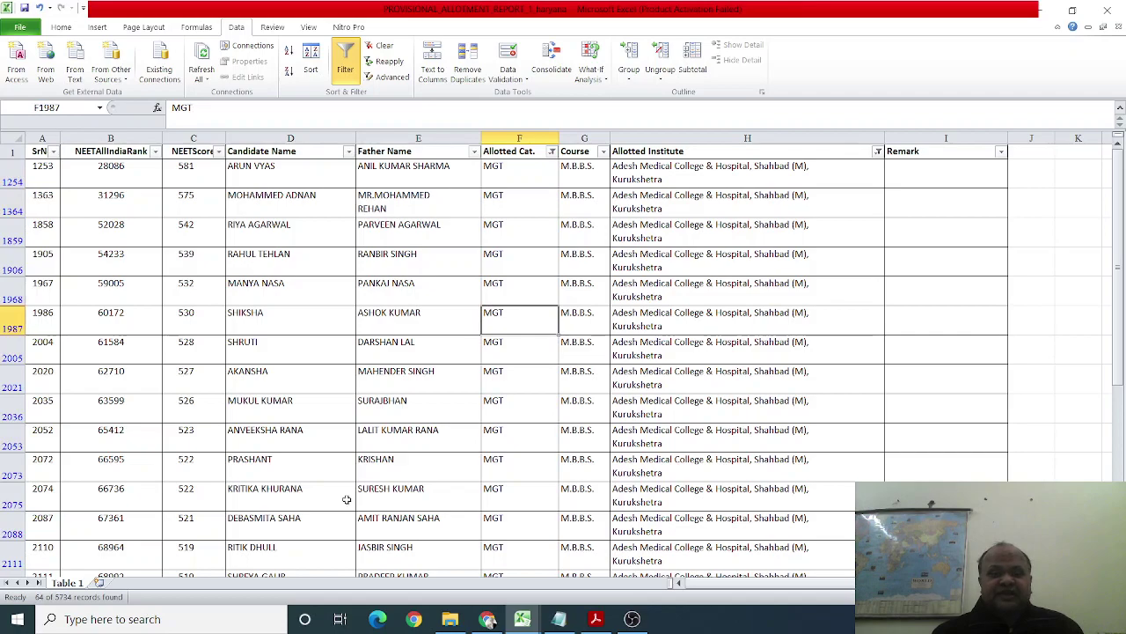
# Examine the MGT allotments along the Allotted Cat. column from row 1987 down past the end of the list
pyautogui.press('Down')
pyautogui.press('Down')
pyautogui.press('Down')
pyautogui.press('Down')
pyautogui.press('Down')
pyautogui.press('Down')
pyautogui.press('Down')
pyautogui.press('Down')
pyautogui.press('Down')
pyautogui.press('Down')
pyautogui.press('Down')
pyautogui.press('Down')
pyautogui.press('Down')
pyautogui.press('Down')
pyautogui.press('Down')
pyautogui.press('Down')
pyautogui.press('Down')
pyautogui.press('Down')
pyautogui.press('Down')
pyautogui.press('Down')
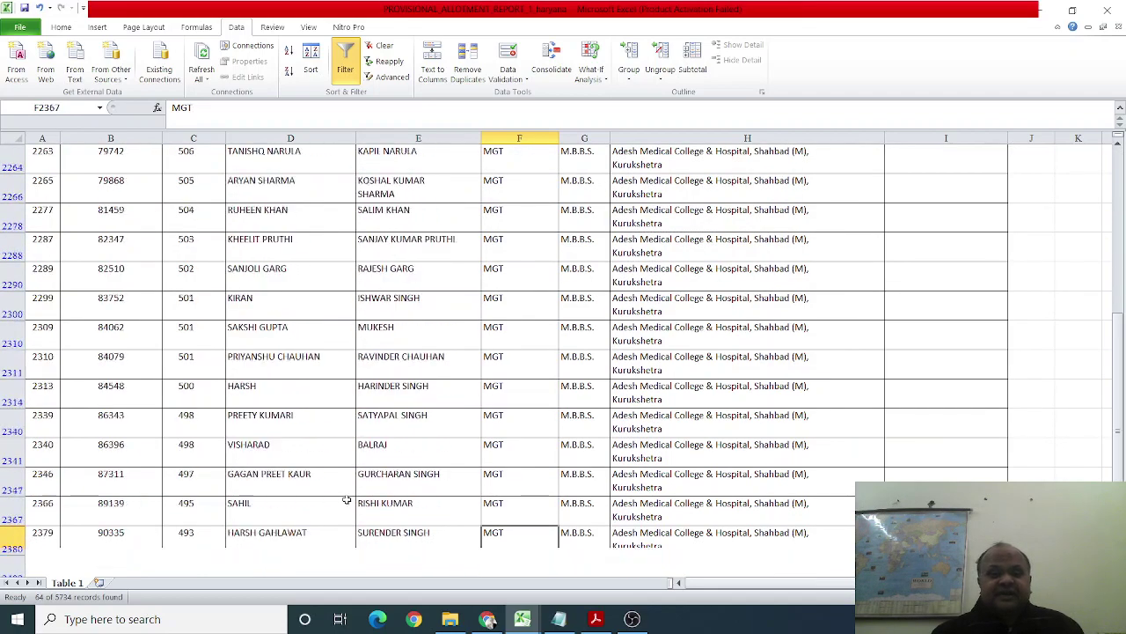
pyautogui.press('Down')
pyautogui.press('Down')
pyautogui.press('Down')
pyautogui.press('Down')
pyautogui.press('Down')
pyautogui.press('Down')
pyautogui.press('Down')
pyautogui.press('Down')
pyautogui.press('Down')
pyautogui.press('Down')
pyautogui.press('Down')
pyautogui.press('Down')
pyautogui.press('Down')
pyautogui.press('Down')
pyautogui.press('Down')
pyautogui.press('Down')
pyautogui.press('Down')
pyautogui.press('Down')
pyautogui.press('Down')
pyautogui.press('Down')
# Trace the Allotted Cat. column from the empty rows below the list back up to its header
pyautogui.press('Up')
pyautogui.press('Up')
pyautogui.press('Up')
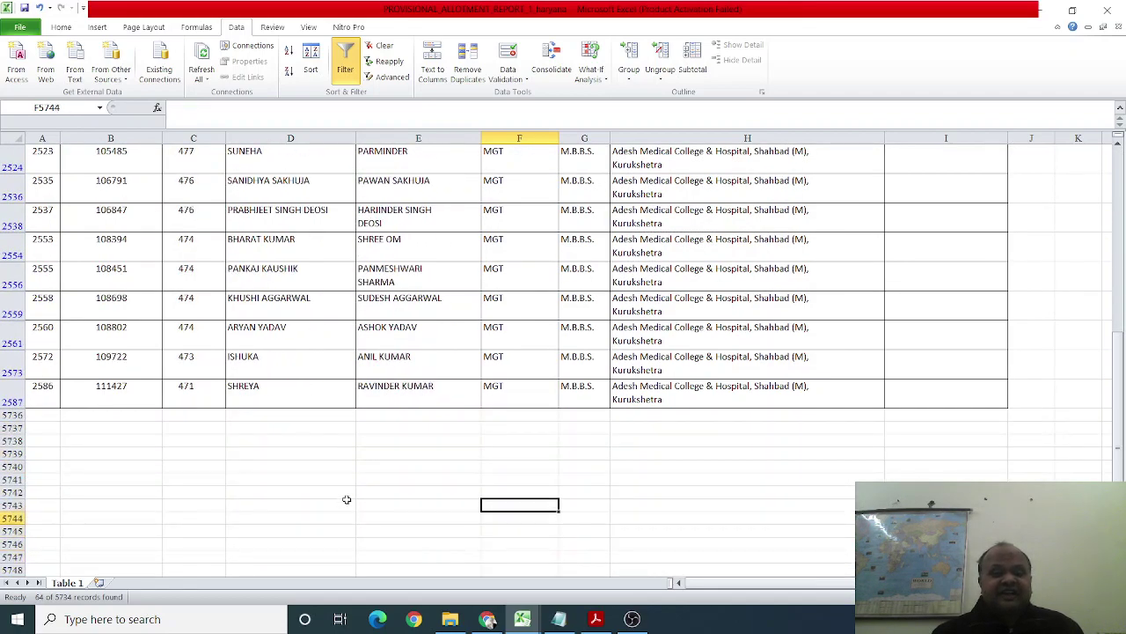
pyautogui.press('Up')
pyautogui.press('Up')
pyautogui.press('Up')
pyautogui.press('Up')
pyautogui.press('Up')
pyautogui.press('Up')
pyautogui.press('Up')
pyautogui.press('Up')
pyautogui.press('Up')
pyautogui.press('Up')
pyautogui.press('Up')
pyautogui.press('Up')
pyautogui.press('Up')
pyautogui.press('Up')
pyautogui.press('Up')
pyautogui.press('Up')
pyautogui.press('Up')
pyautogui.press('Up')
pyautogui.press('Up')
pyautogui.press('Up')
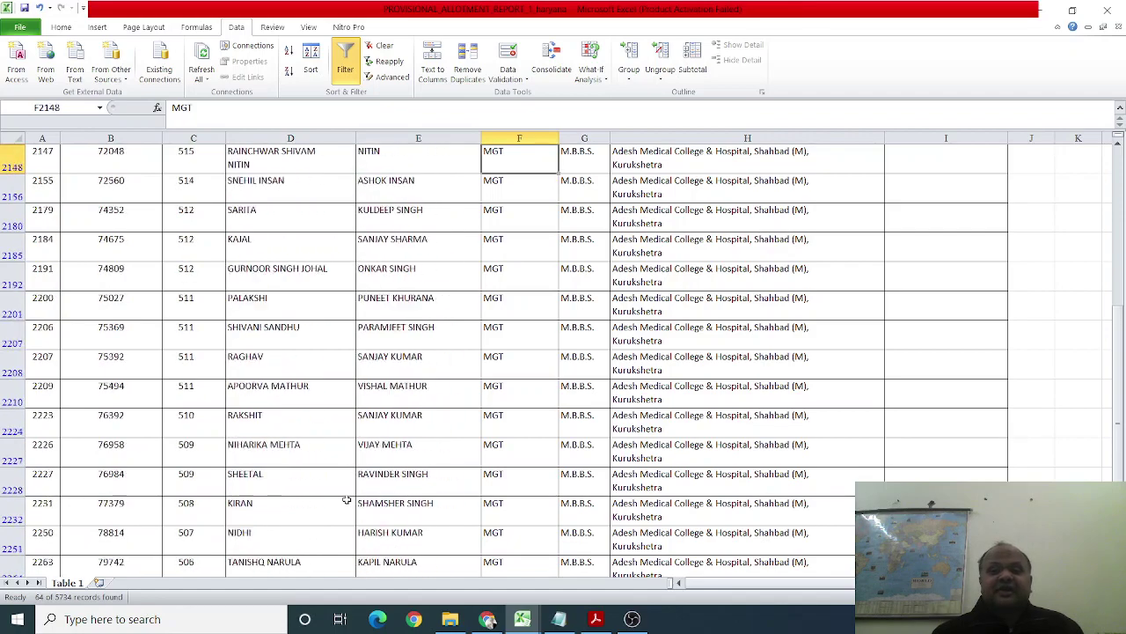
pyautogui.press('Up')
pyautogui.press('Up')
pyautogui.press('Up')
pyautogui.press('Up')
pyautogui.press('Up')
pyautogui.press('Up')
pyautogui.press('Up')
pyautogui.press('Up')
pyautogui.press('Up')
pyautogui.press('Up')
pyautogui.press('Up')
pyautogui.press('Up')
pyautogui.press('Up')
pyautogui.press('Up')
pyautogui.press('Up')
pyautogui.press('Up')
pyautogui.press('Up')
pyautogui.press('Up')
pyautogui.press('Up')
pyautogui.press('Up')
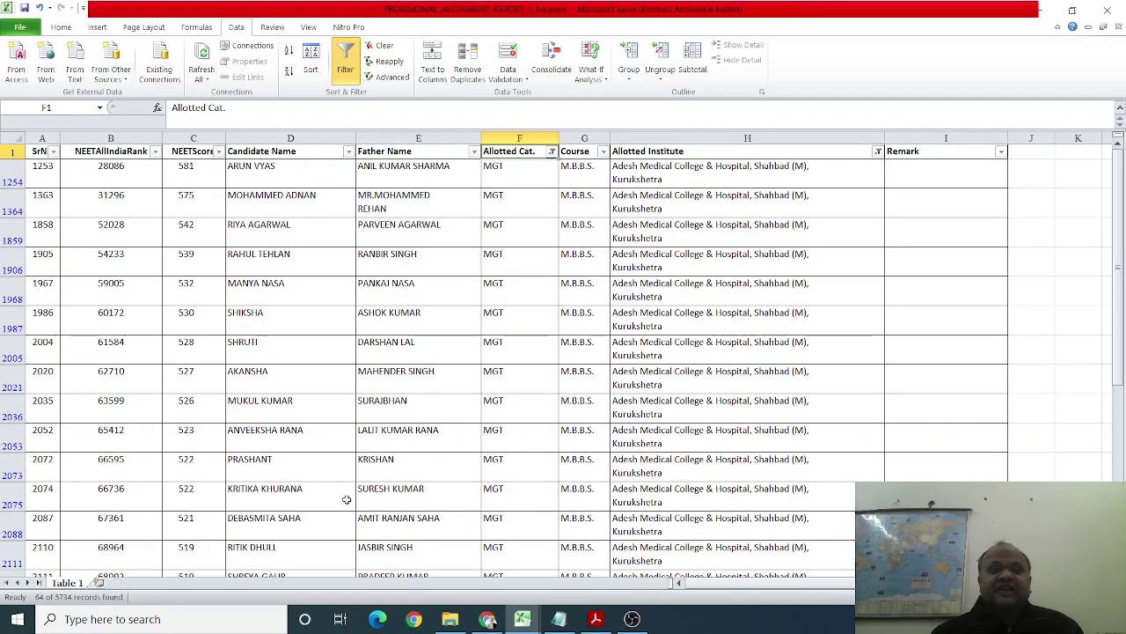
# Check the MGT allotments in rows 1987 to 2053 from the Father Name column
pyautogui.click(435, 326)
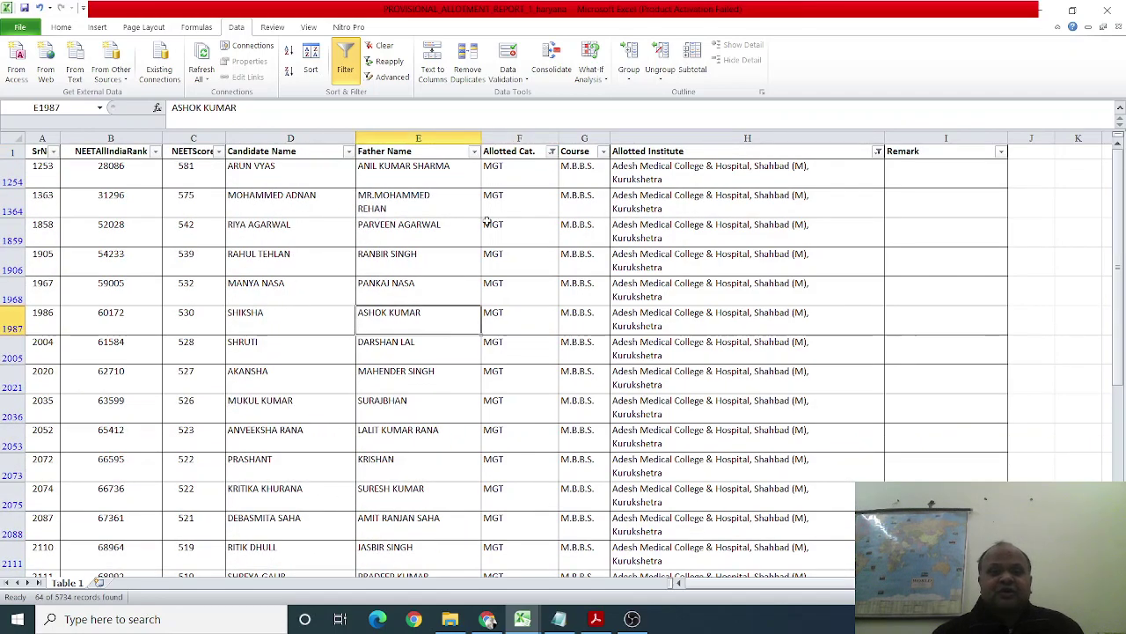
pyautogui.click(458, 412)
pyautogui.press('Down')
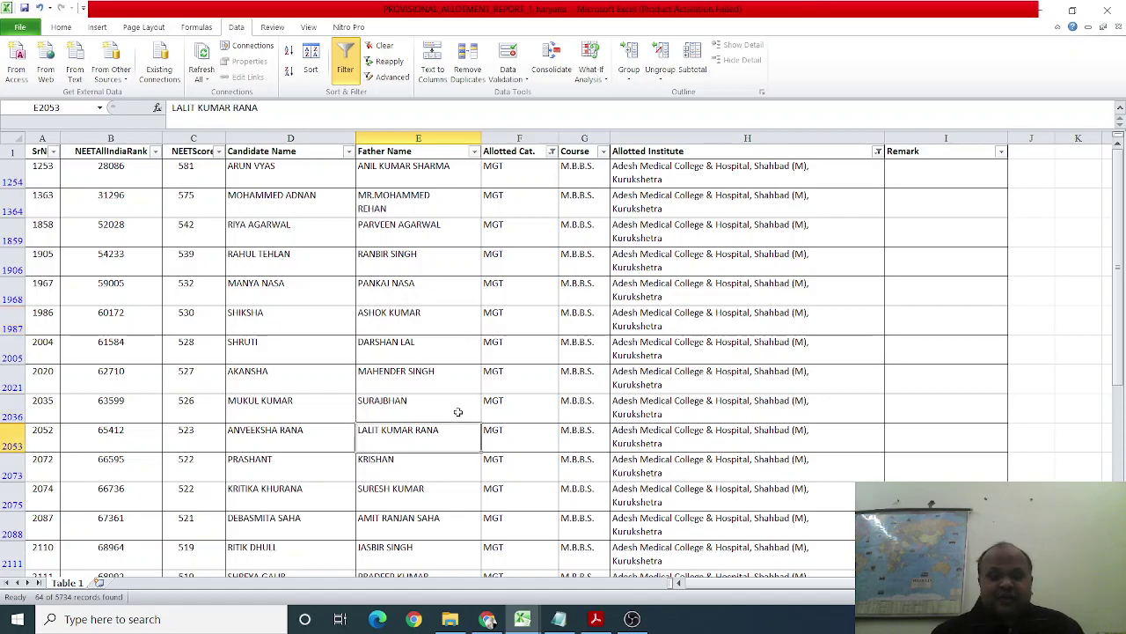
# Examine the MGT allotments along the Father Name column from row 2053 down past the end of the list
pyautogui.press('Down')
pyautogui.press('Down')
pyautogui.press('Down')
pyautogui.press('Down')
pyautogui.press('Down')
pyautogui.press('Down')
pyautogui.press('Down')
pyautogui.press('Down')
pyautogui.press('Down')
pyautogui.press('Down')
pyautogui.press('Down')
pyautogui.press('Down')
pyautogui.press('Down')
pyautogui.press('Down')
pyautogui.press('Down')
pyautogui.press('Down')
pyautogui.press('Down')
pyautogui.press('Down')
pyautogui.press('Down')
pyautogui.press('Down')
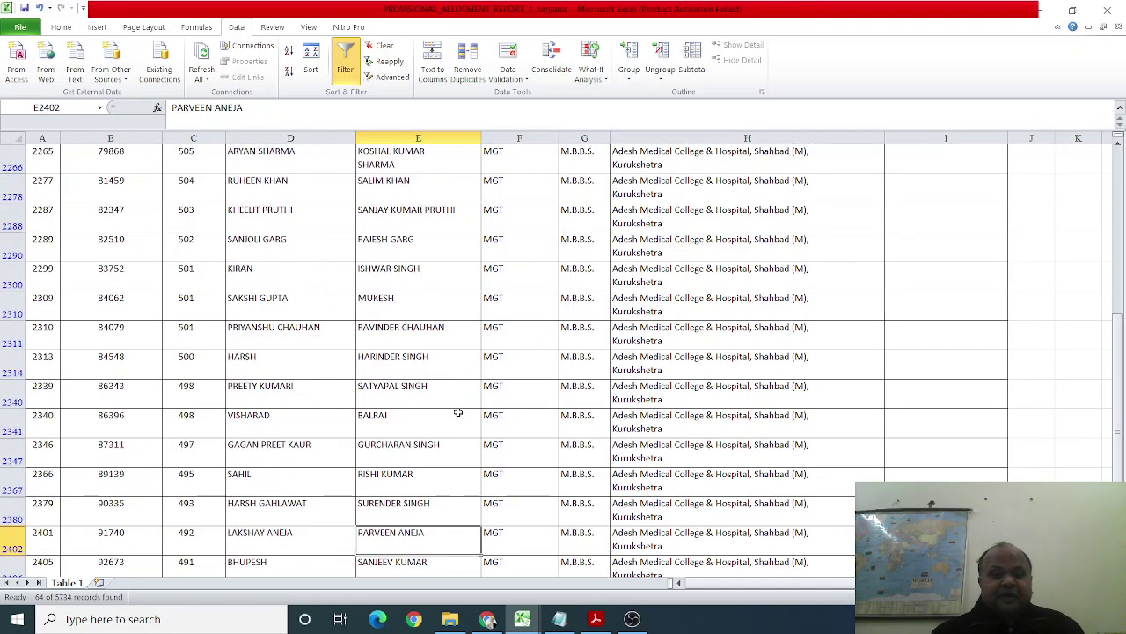
pyautogui.press('Down')
pyautogui.press('Down')
pyautogui.press('Down')
pyautogui.press('Down')
pyautogui.press('Down')
pyautogui.press('Down')
pyautogui.press('Down')
pyautogui.press('Down')
pyautogui.press('Down')
pyautogui.press('Down')
pyautogui.press('Down')
pyautogui.press('Down')
pyautogui.press('Down')
pyautogui.press('Down')
pyautogui.press('Down')
pyautogui.press('Down')
pyautogui.press('Down')
pyautogui.press('Down')
pyautogui.press('Down')
pyautogui.press('Down')
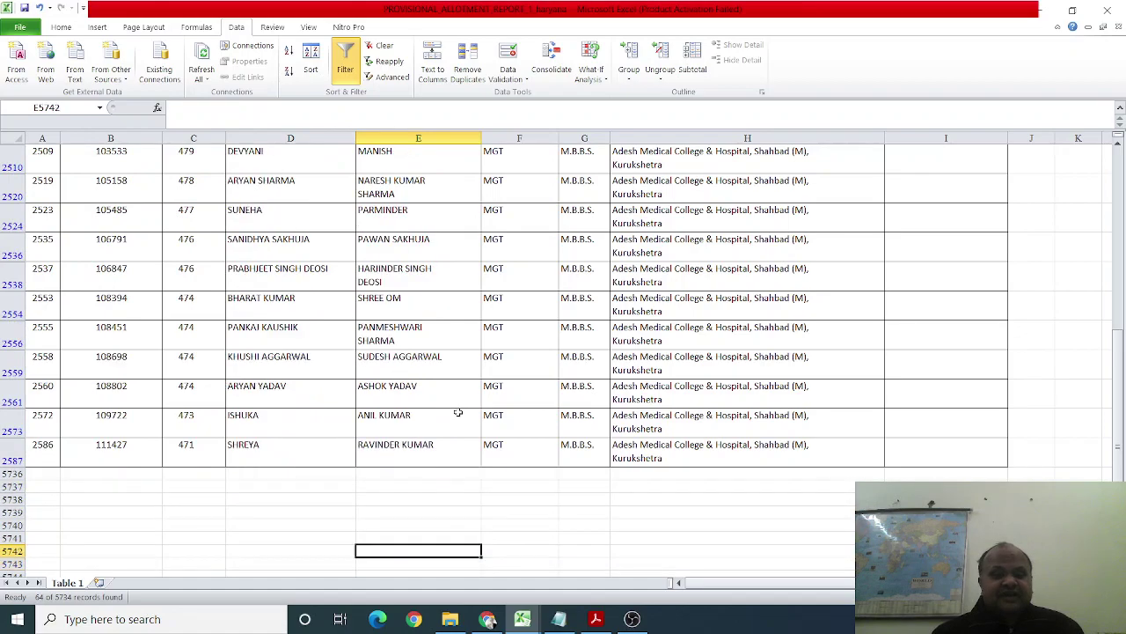
# Review the MGT allotments upward from the empty rows below the list to the Father Name header
pyautogui.press('Up')
pyautogui.press('Up')
pyautogui.press('Up')
pyautogui.press('Up')
pyautogui.press('Up')
pyautogui.press('Up')
pyautogui.press('Up')
pyautogui.press('Up')
pyautogui.press('Up')
pyautogui.press('Up')
pyautogui.press('Up')
pyautogui.press('Up')
pyautogui.press('Up')
pyautogui.press('Up')
pyautogui.press('Up')
pyautogui.press('Down')
pyautogui.press('Up')
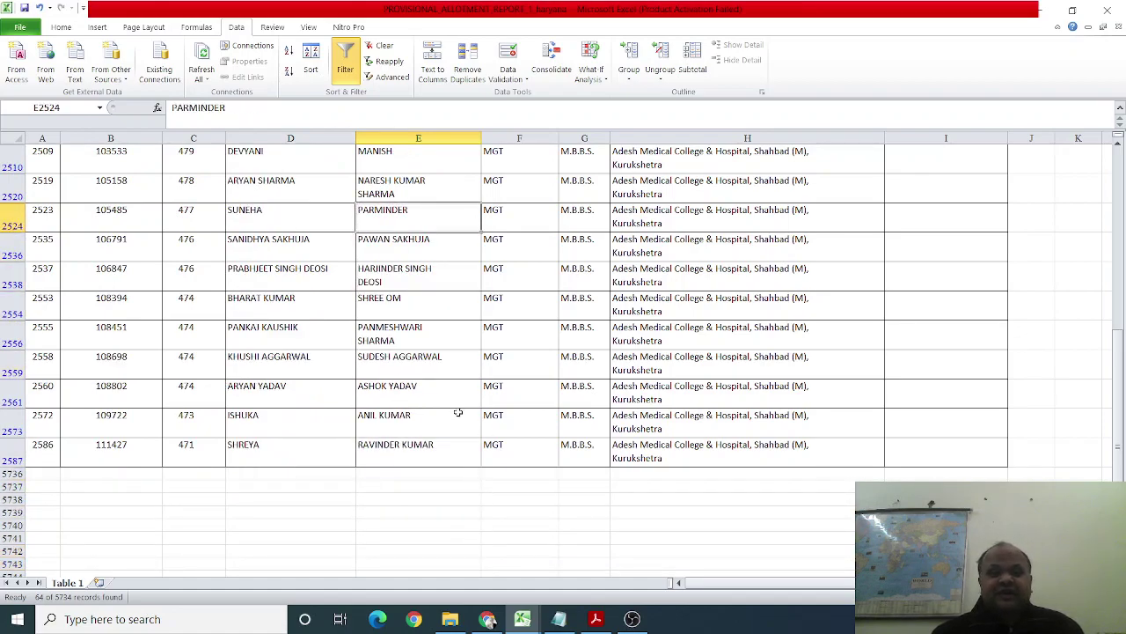
pyautogui.press('Up')
pyautogui.press('Up')
pyautogui.press('Up')
pyautogui.press('Up')
pyautogui.press('Up')
pyautogui.press('Up')
pyautogui.press('Up')
pyautogui.press('Up')
pyautogui.press('Up')
pyautogui.press('Up')
pyautogui.press('Up')
pyautogui.press('Up')
pyautogui.press('Up')
pyautogui.press('Up')
pyautogui.press('Up')
pyautogui.press('Up')
pyautogui.press('Up')
pyautogui.press('Up')
pyautogui.press('Up')
pyautogui.press('Up')
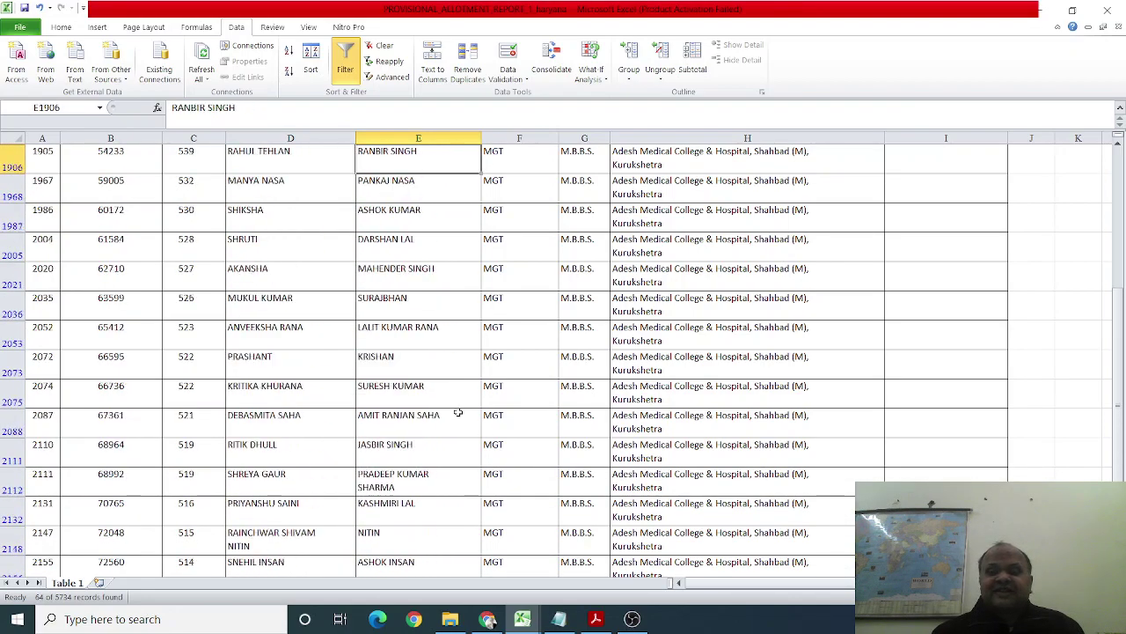
pyautogui.press('Up')
pyautogui.press('Up')
pyautogui.press('Up')
pyautogui.press('Up')
# Check the top MGT allotments from the header row down to row 2088
pyautogui.press('Down')
pyautogui.press('Down')
pyautogui.press('Down')
pyautogui.press('Down')
pyautogui.press('Down')
pyautogui.press('Down')
pyautogui.press('Down')
pyautogui.press('Down')
pyautogui.press('Down')
pyautogui.press('Down')
pyautogui.press('Down')
pyautogui.press('Down')
pyautogui.press('Down')
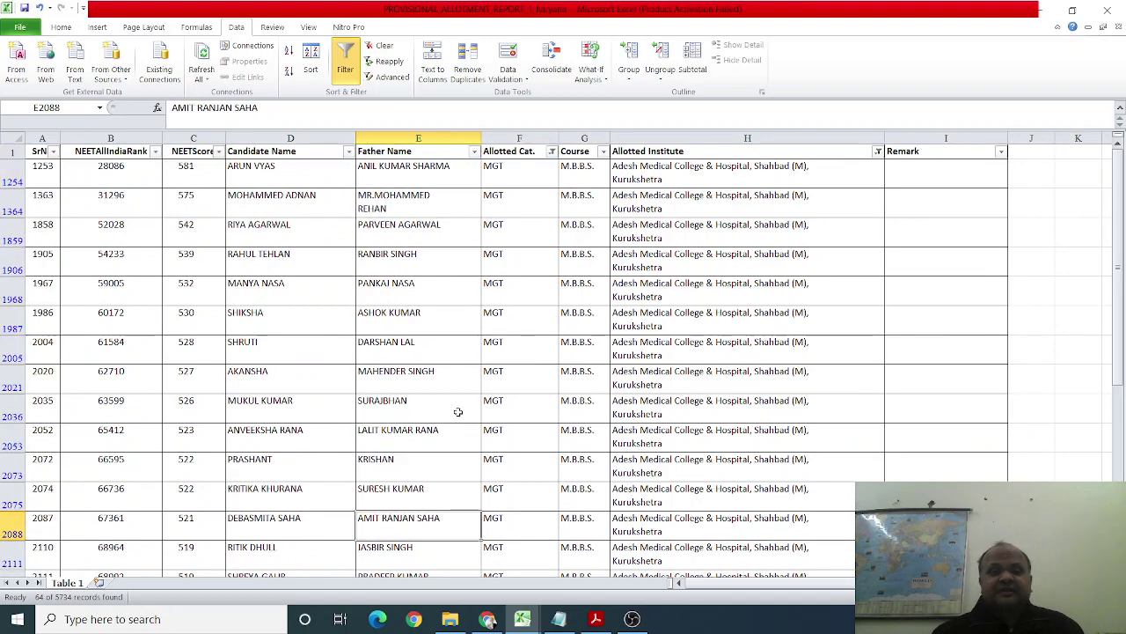
# Return to the header row and turn off filtering to show the complete Haryana allotment list
pyautogui.press('Up')
pyautogui.press('Up')
pyautogui.press('Up')
pyautogui.press('Up')
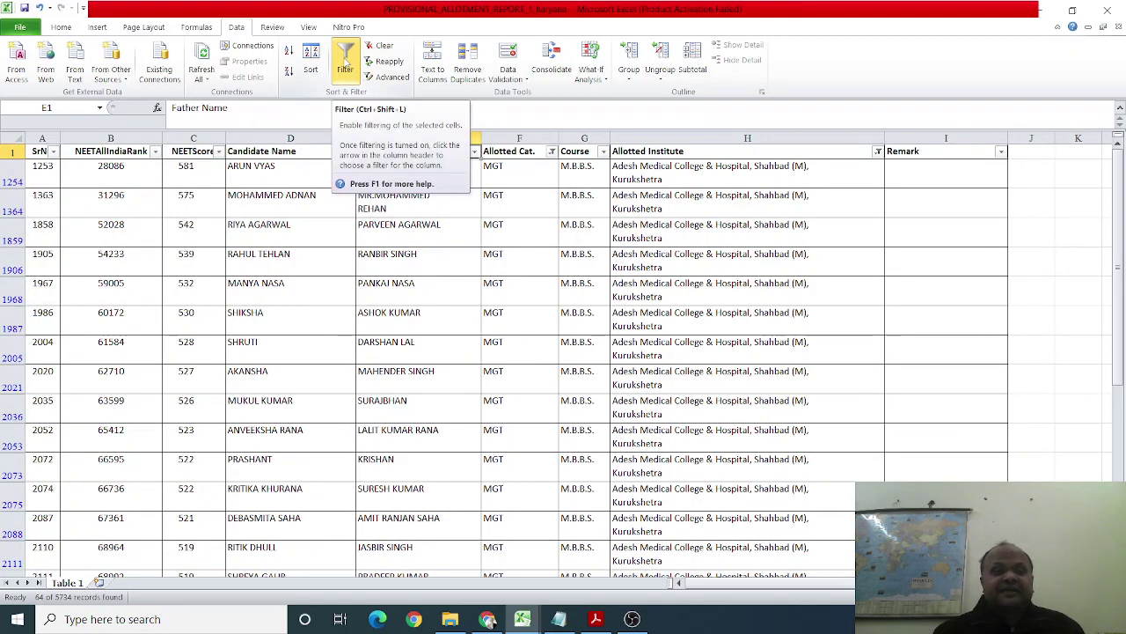
pyautogui.click(346, 64)
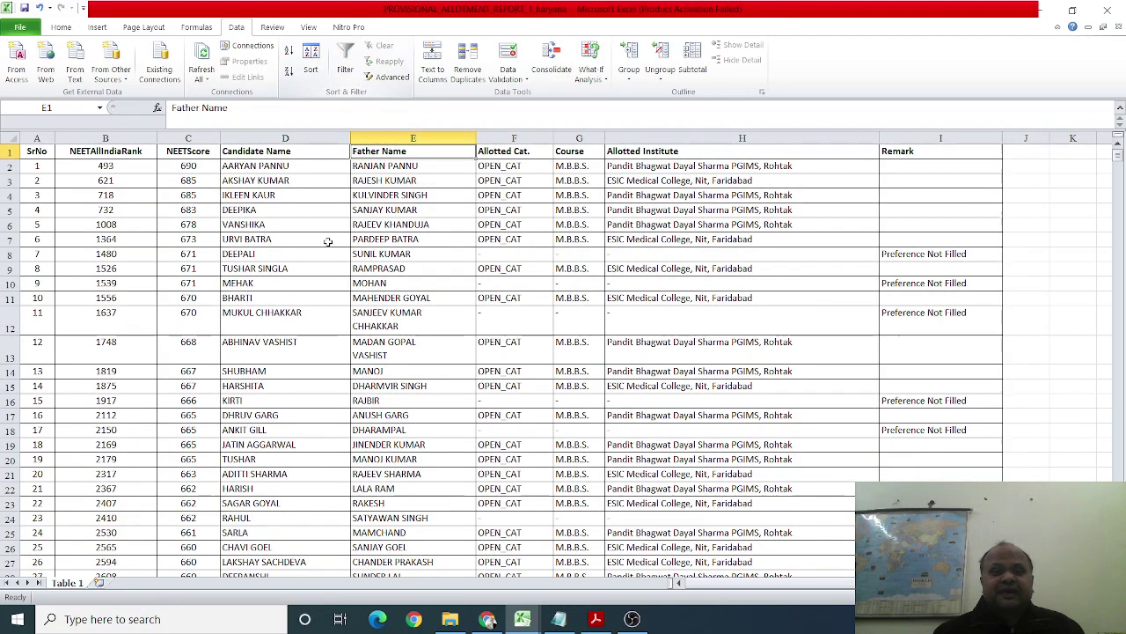
# Review the NEET scores and All India ranks of the first candidates in rows 2 to 8
pyautogui.click(327, 240)
pyautogui.click(192, 179)
pyautogui.press('Up')
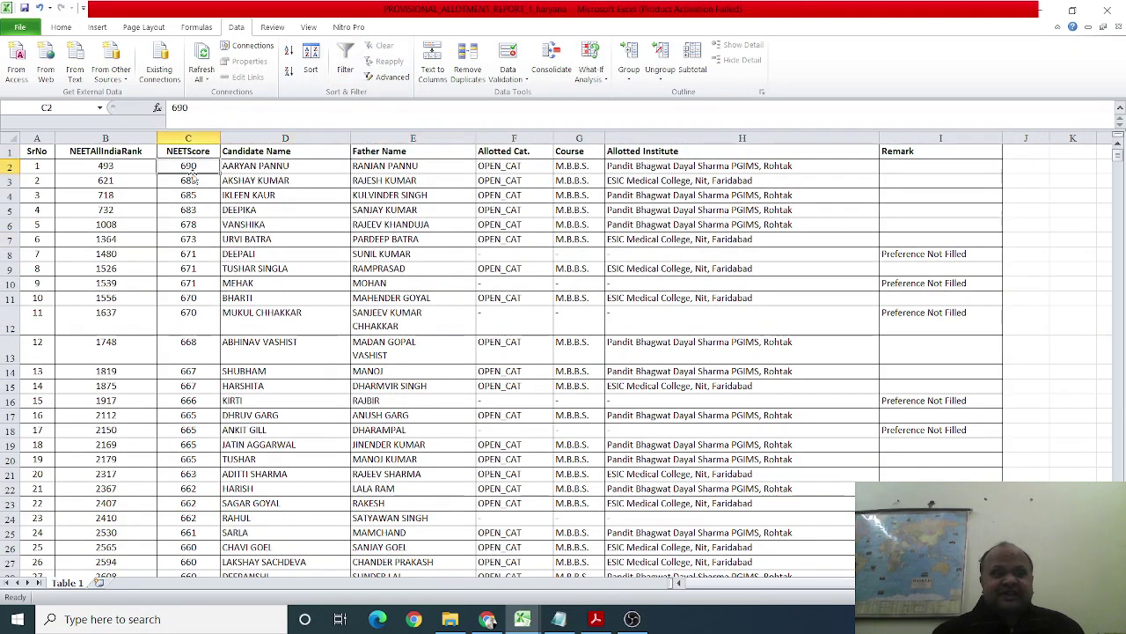
pyautogui.press('Left')
pyautogui.press('Left')
pyautogui.press('Right')
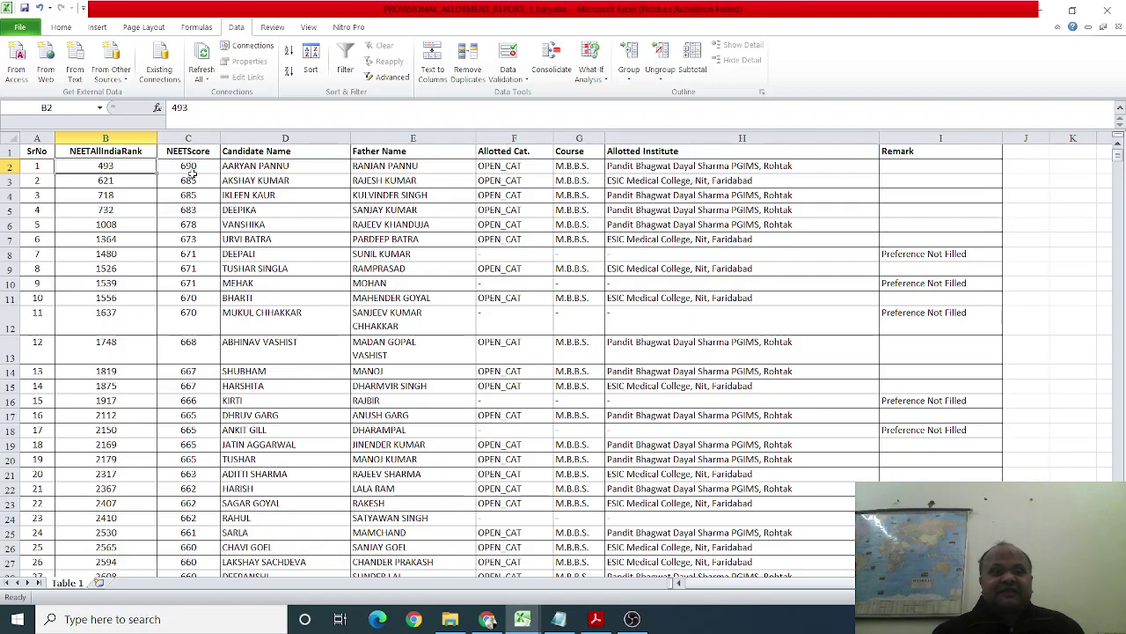
pyautogui.press('Down')
pyautogui.press('Down')
pyautogui.press('Down')
pyautogui.press('Down')
pyautogui.press('Down')
pyautogui.press('Down')
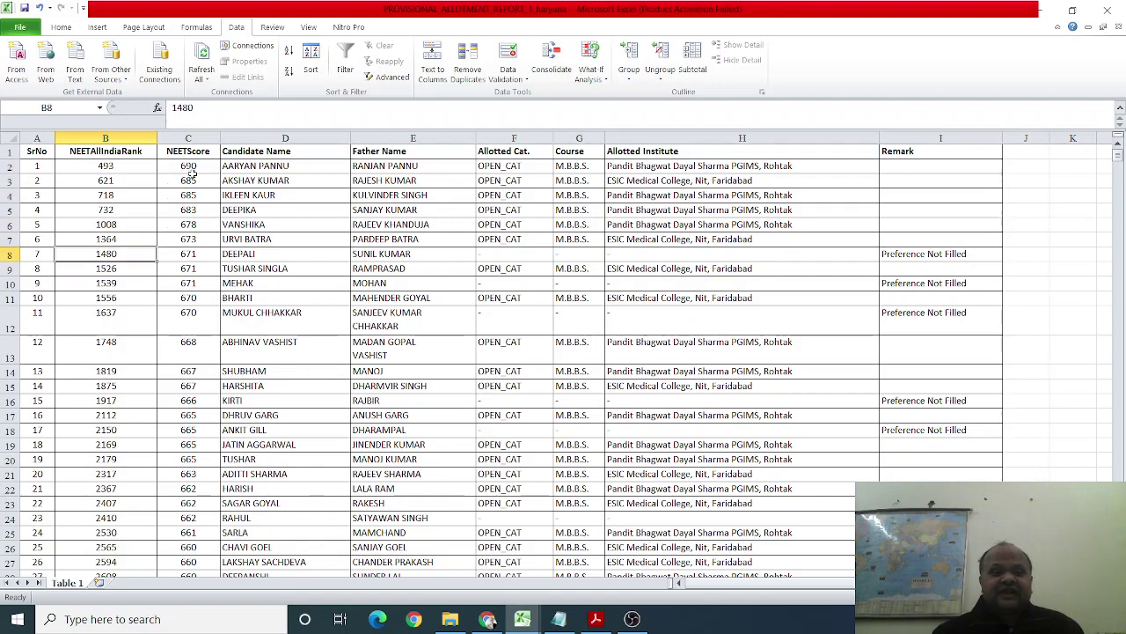
# Switch to the Provisional Allotment Result of MCC UG Round 1 workbook and find All India rank 493
pyautogui.moveTo(524, 622)
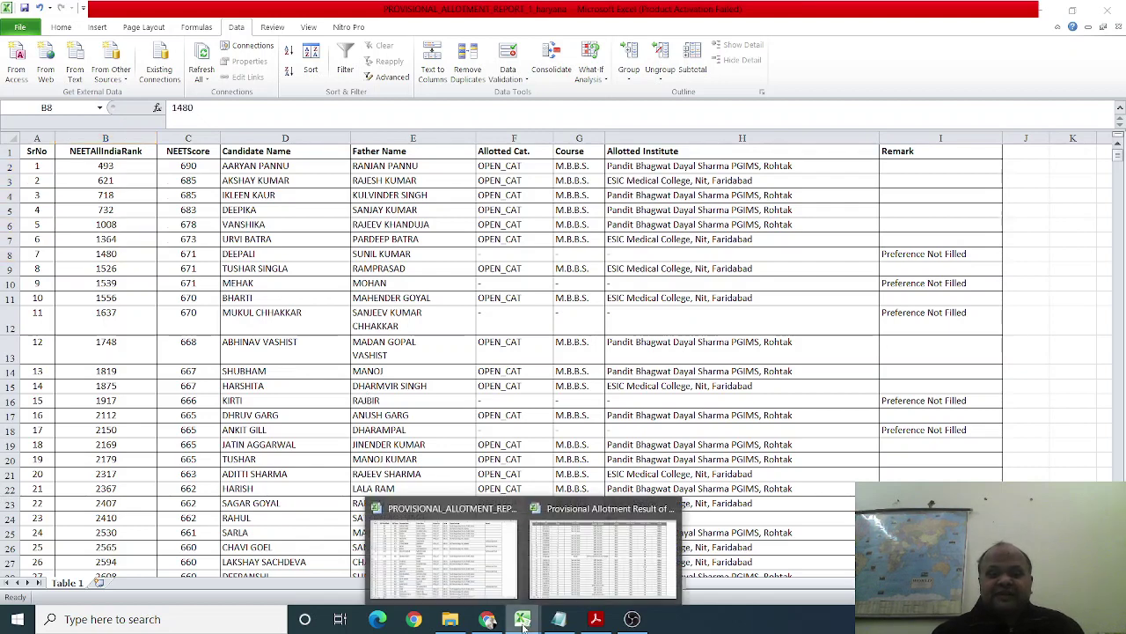
pyautogui.click(603, 555)
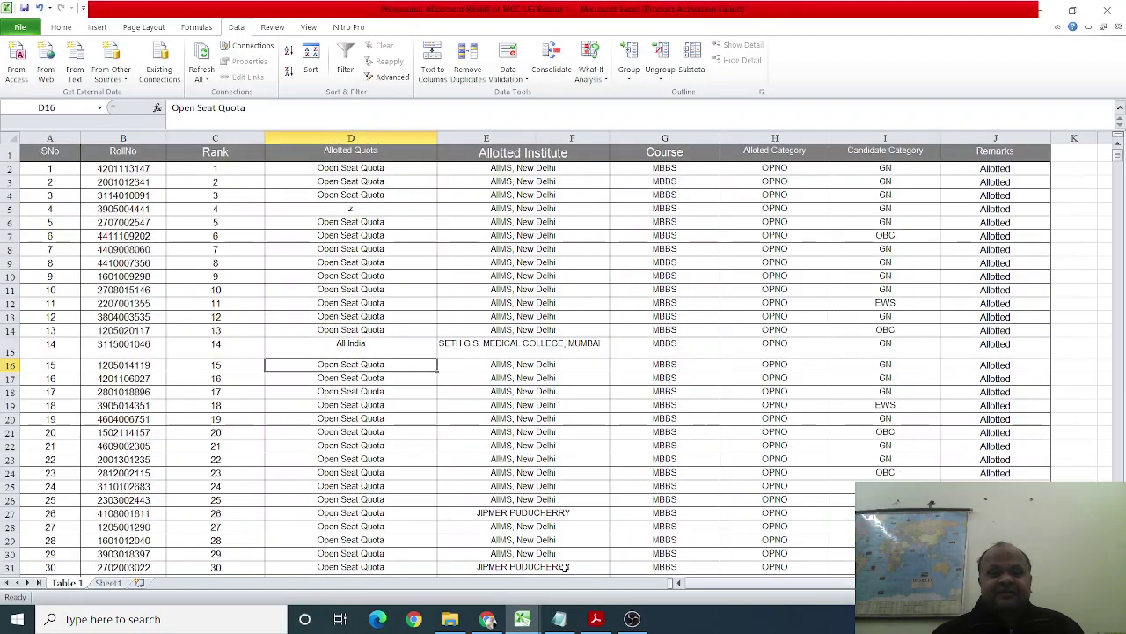
pyautogui.click(234, 235)
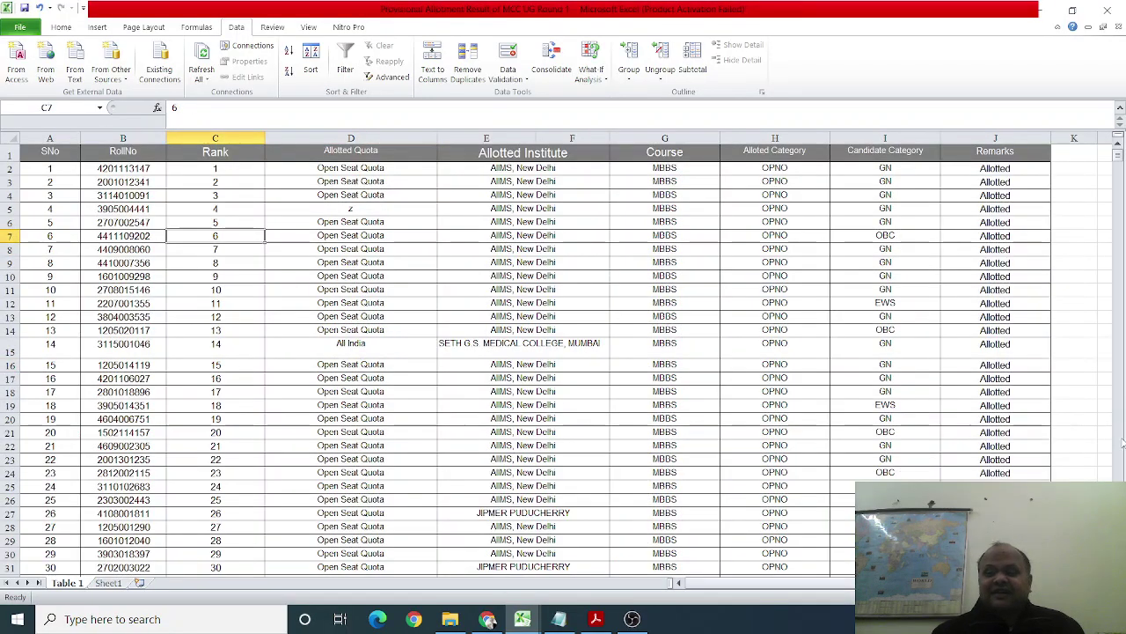
pyautogui.click(1122, 444)
pyautogui.moveTo(1122, 444); pyautogui.dragTo(1122, 444)
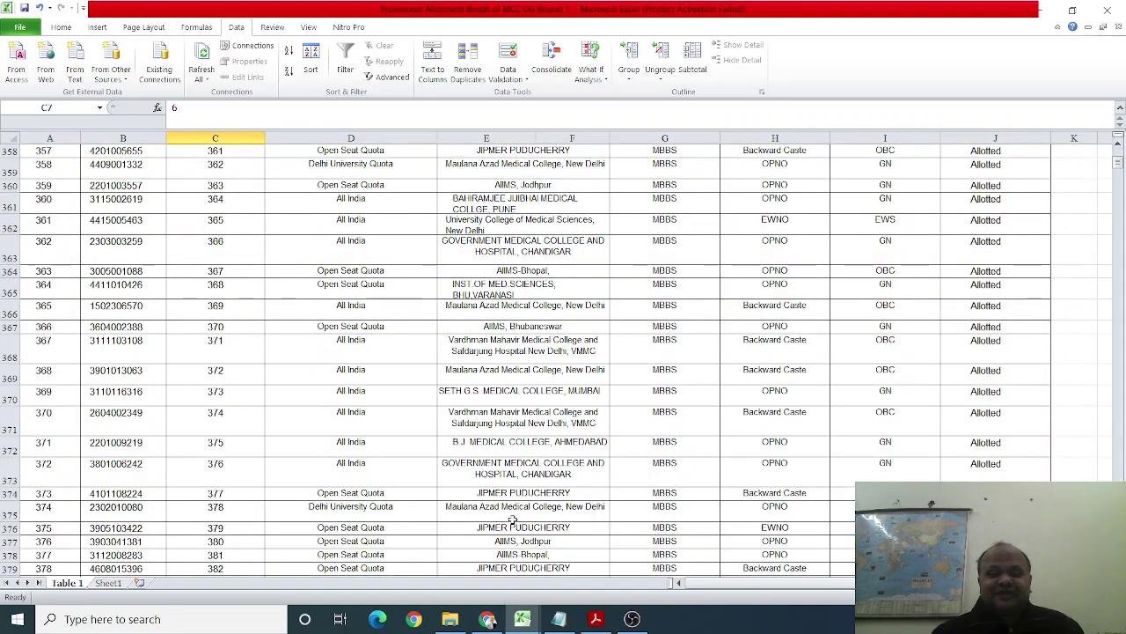
pyautogui.scroll(-15, 563, 352)
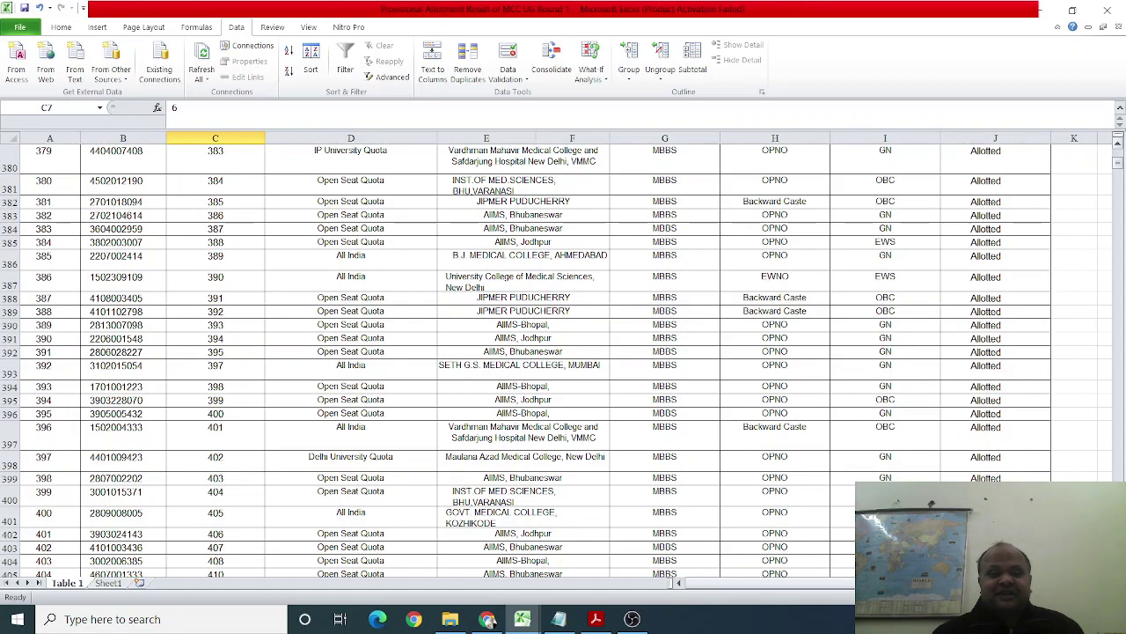
pyautogui.scroll(-20, 824, 435)
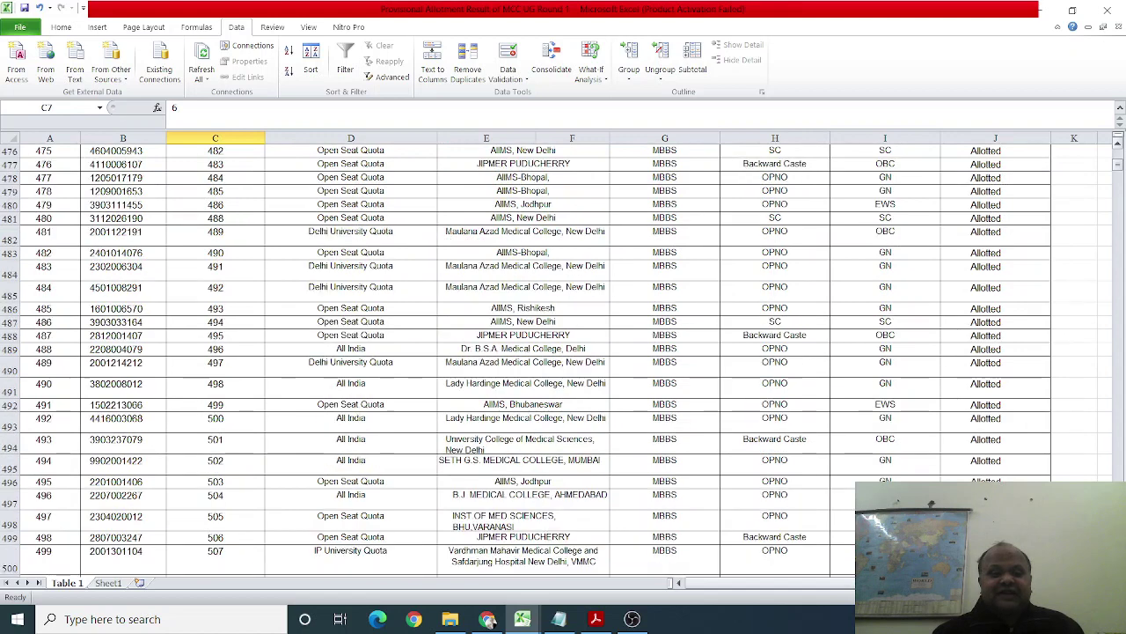
# Check the allotted institute, quota and course for rank 493 in row 486
pyautogui.click(521, 307)
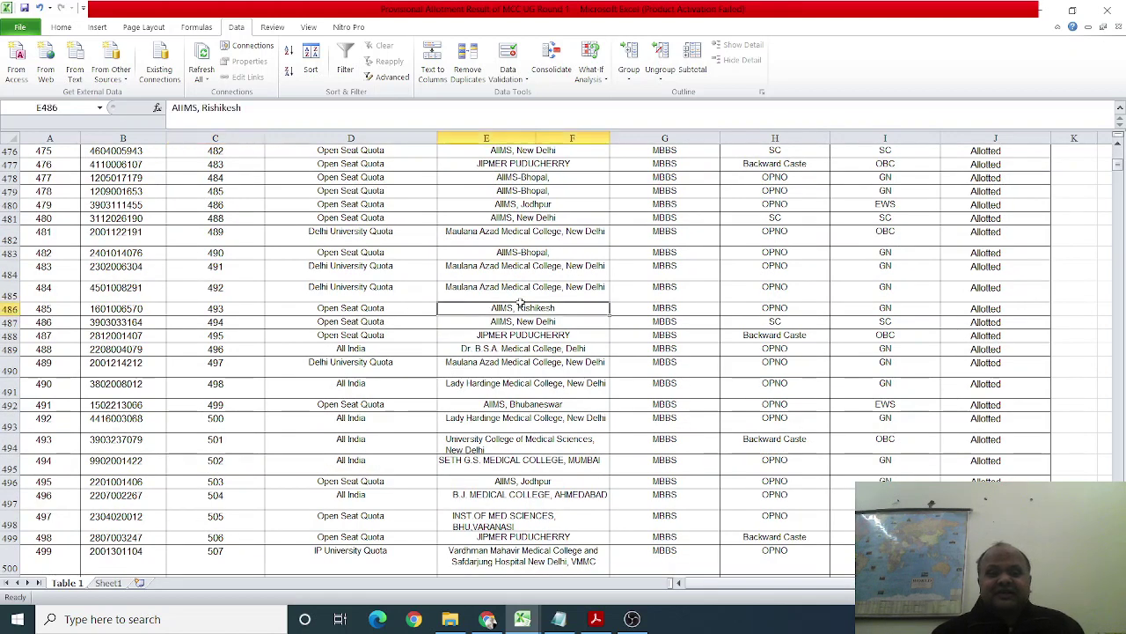
pyautogui.click(307, 309)
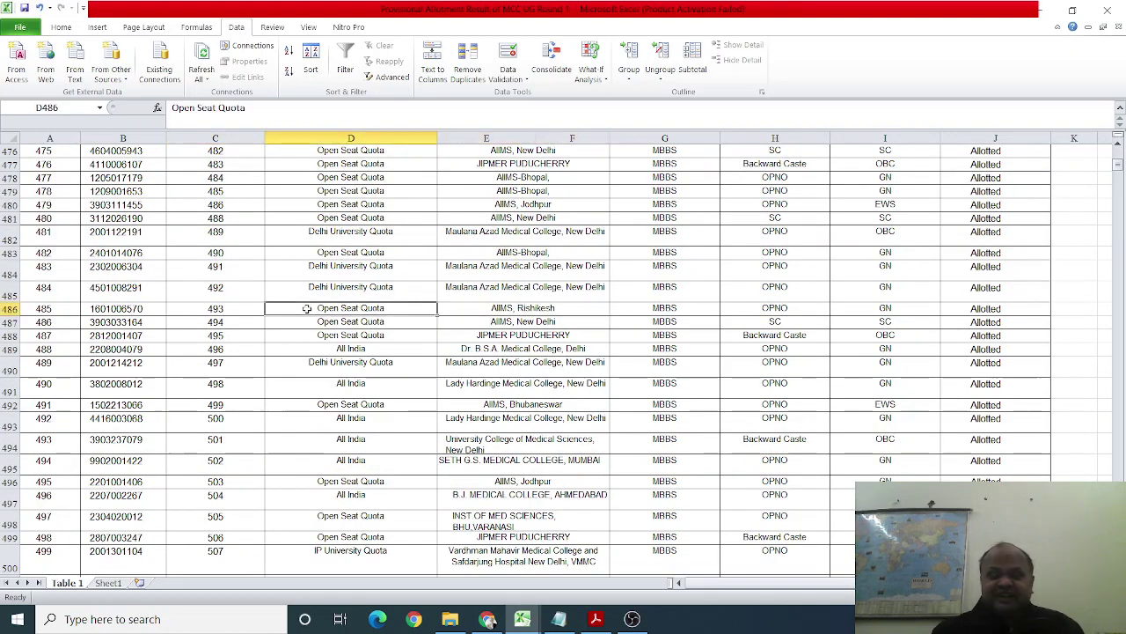
pyautogui.press('Right')
pyautogui.press('Right')
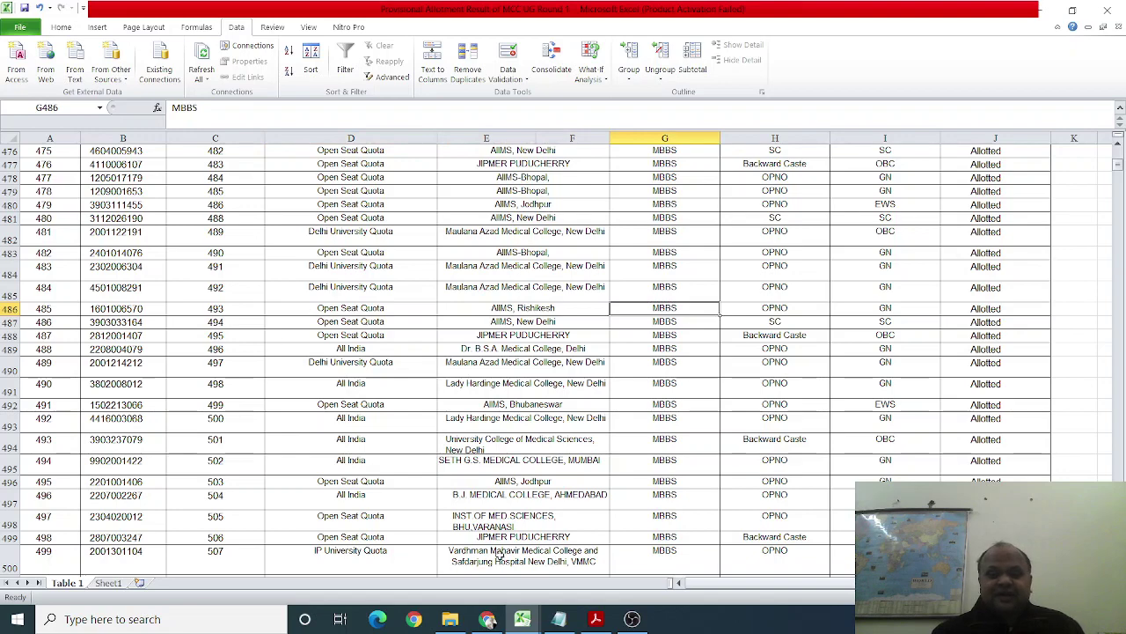
# Switch back to the Haryana provisional allotment report and compare the rank 493 candidate's allotted institute in row 2
pyautogui.click(522, 619)
pyautogui.click(430, 551)
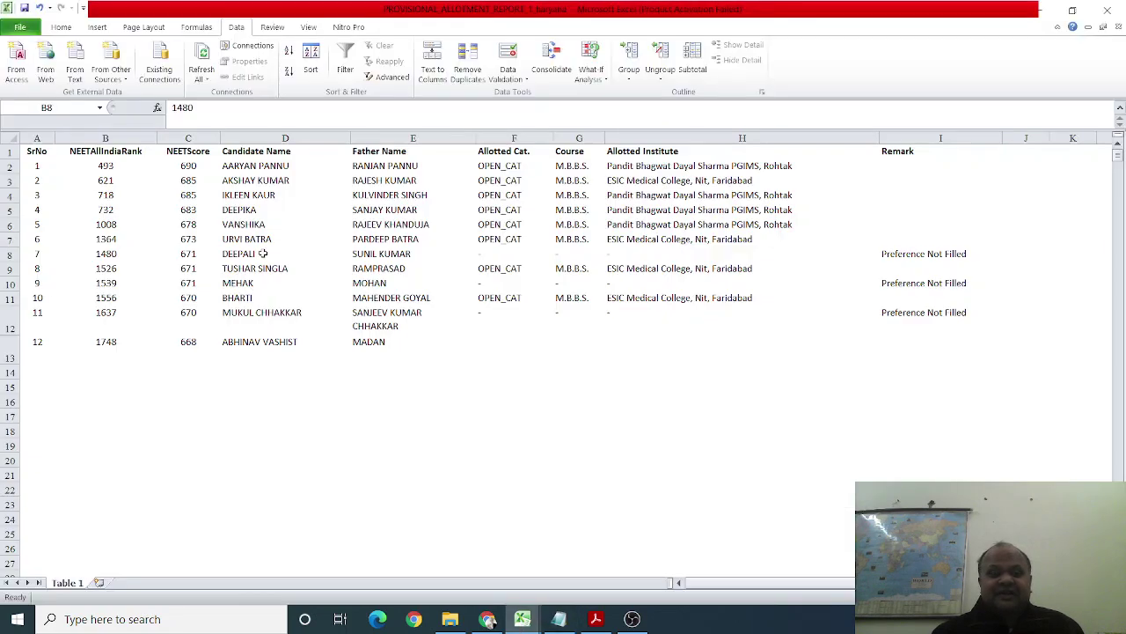
pyautogui.click(124, 167)
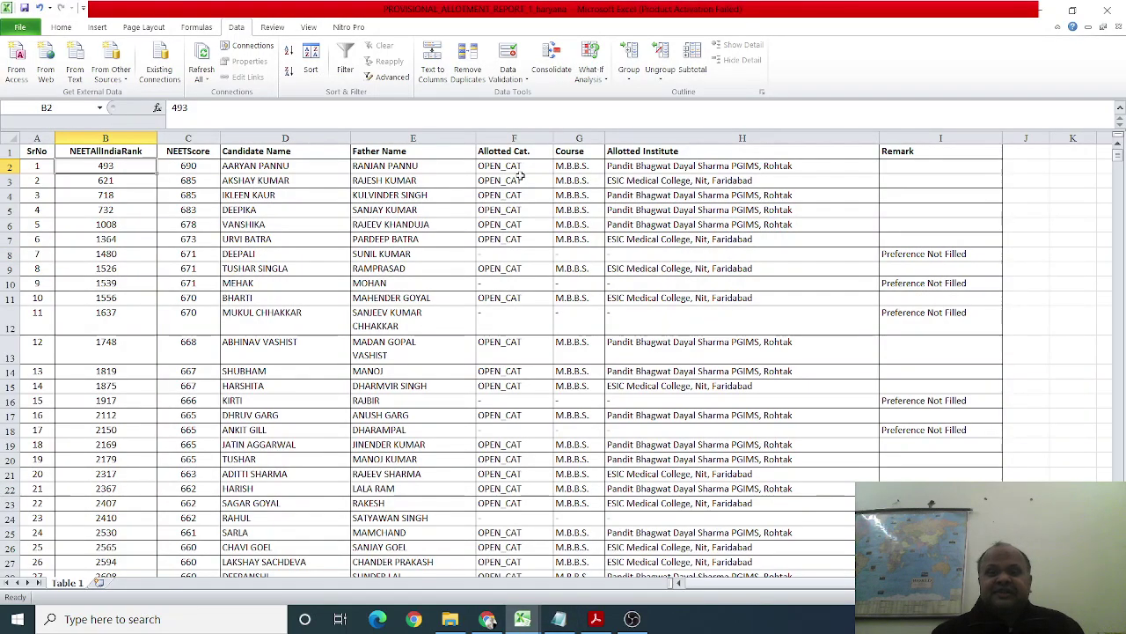
pyautogui.click(665, 167)
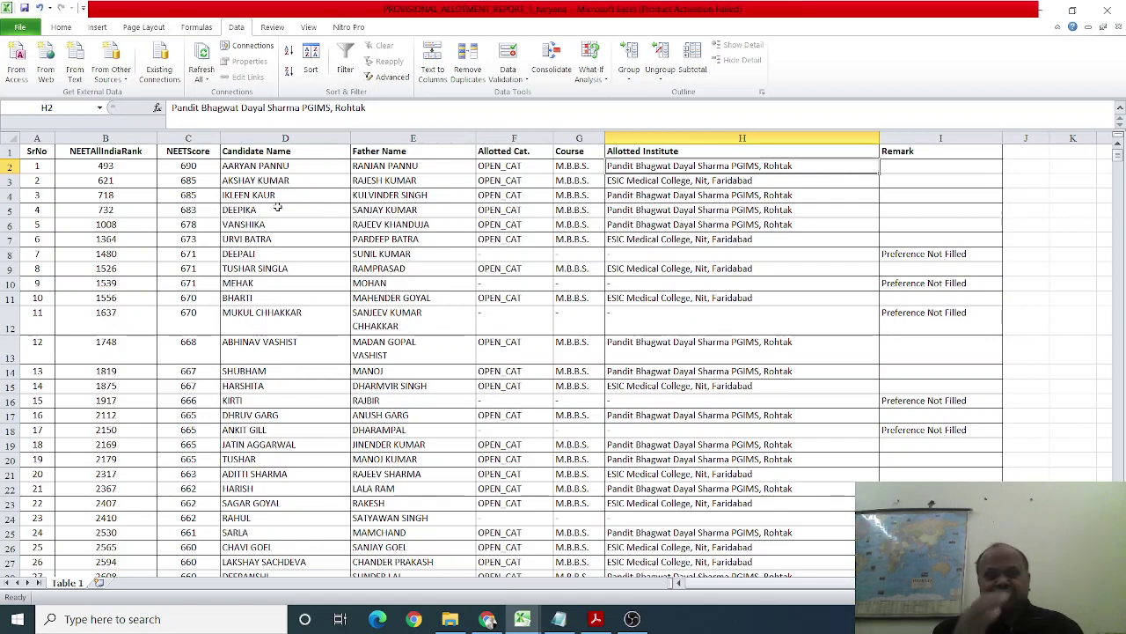
# Check the candidate entries in rows 8 and 17 of the Haryana report
pyautogui.click(275, 256)
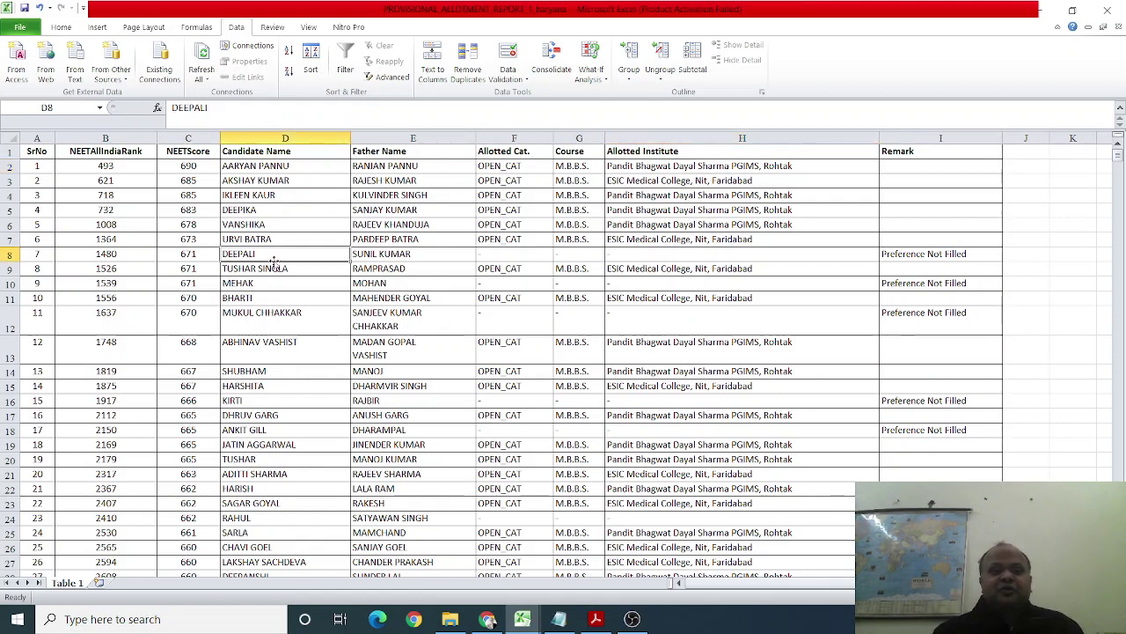
pyautogui.click(283, 414)
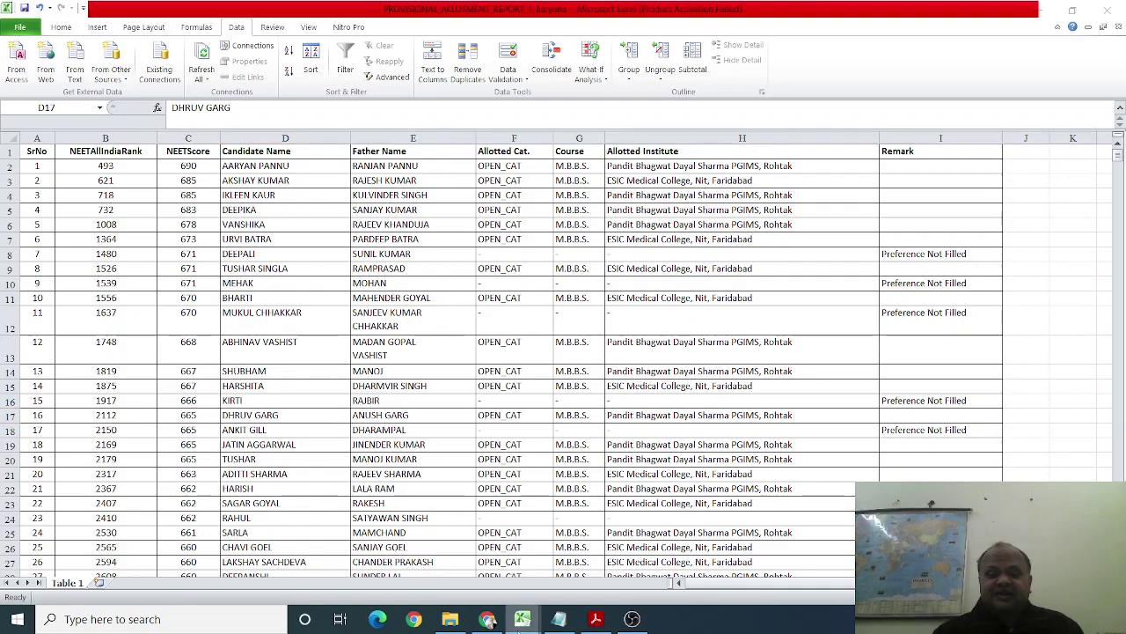
pyautogui.moveTo(521, 616)
pyautogui.click(473, 588)
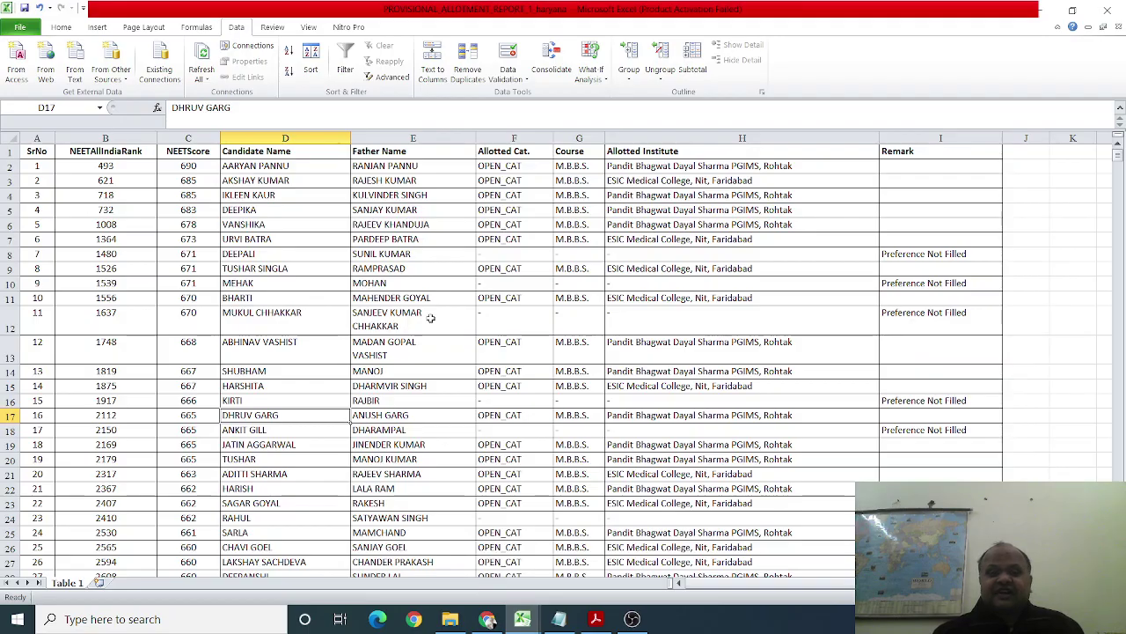